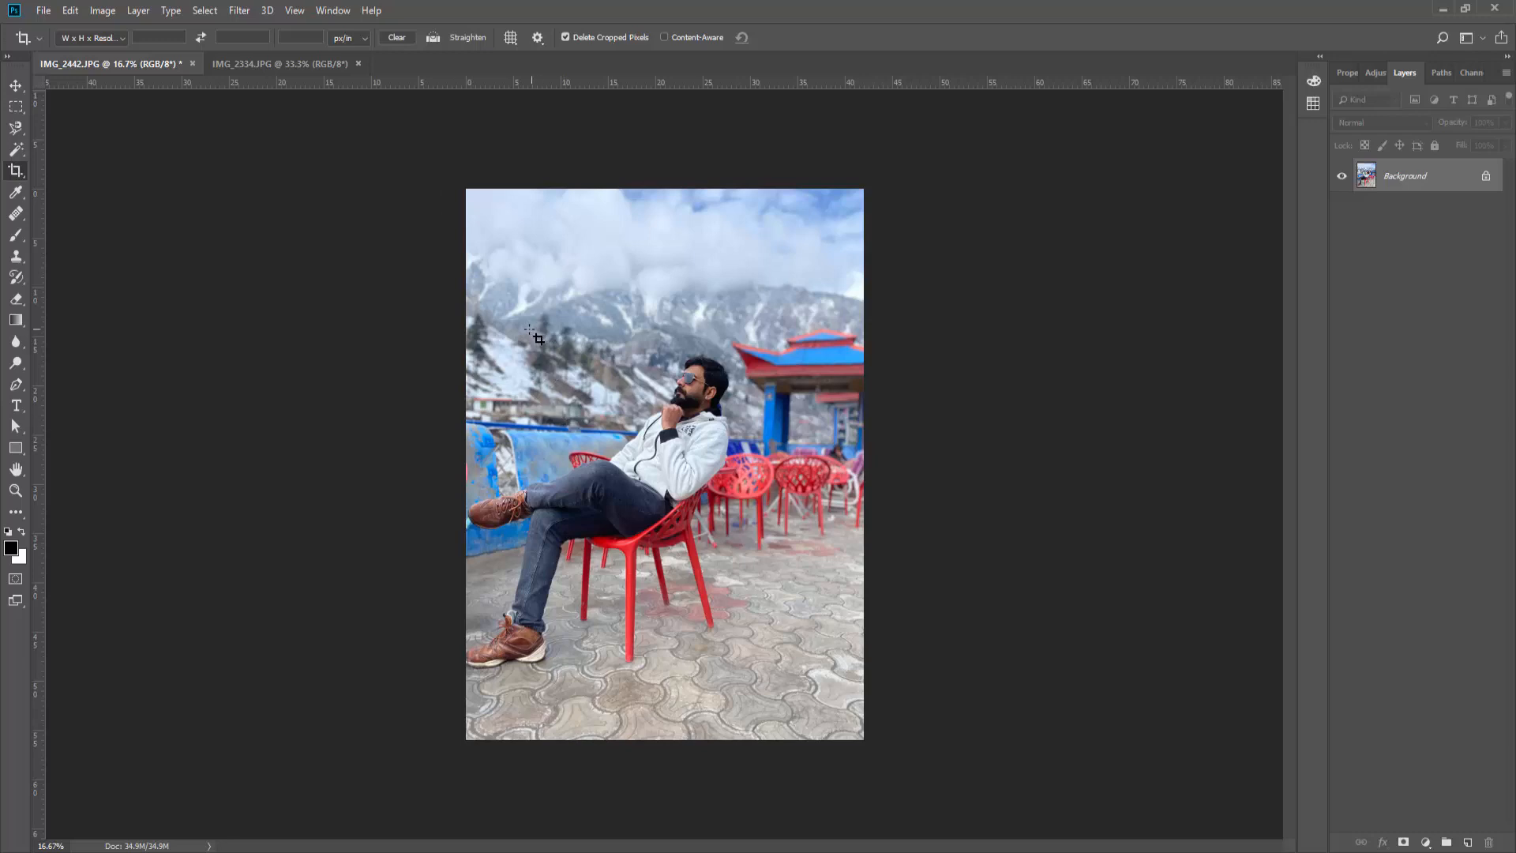
# Try three freehand crop areas around the seated man, cancelling each one
pyautogui.moveTo(436, 170); pyautogui.dragTo(814, 488)
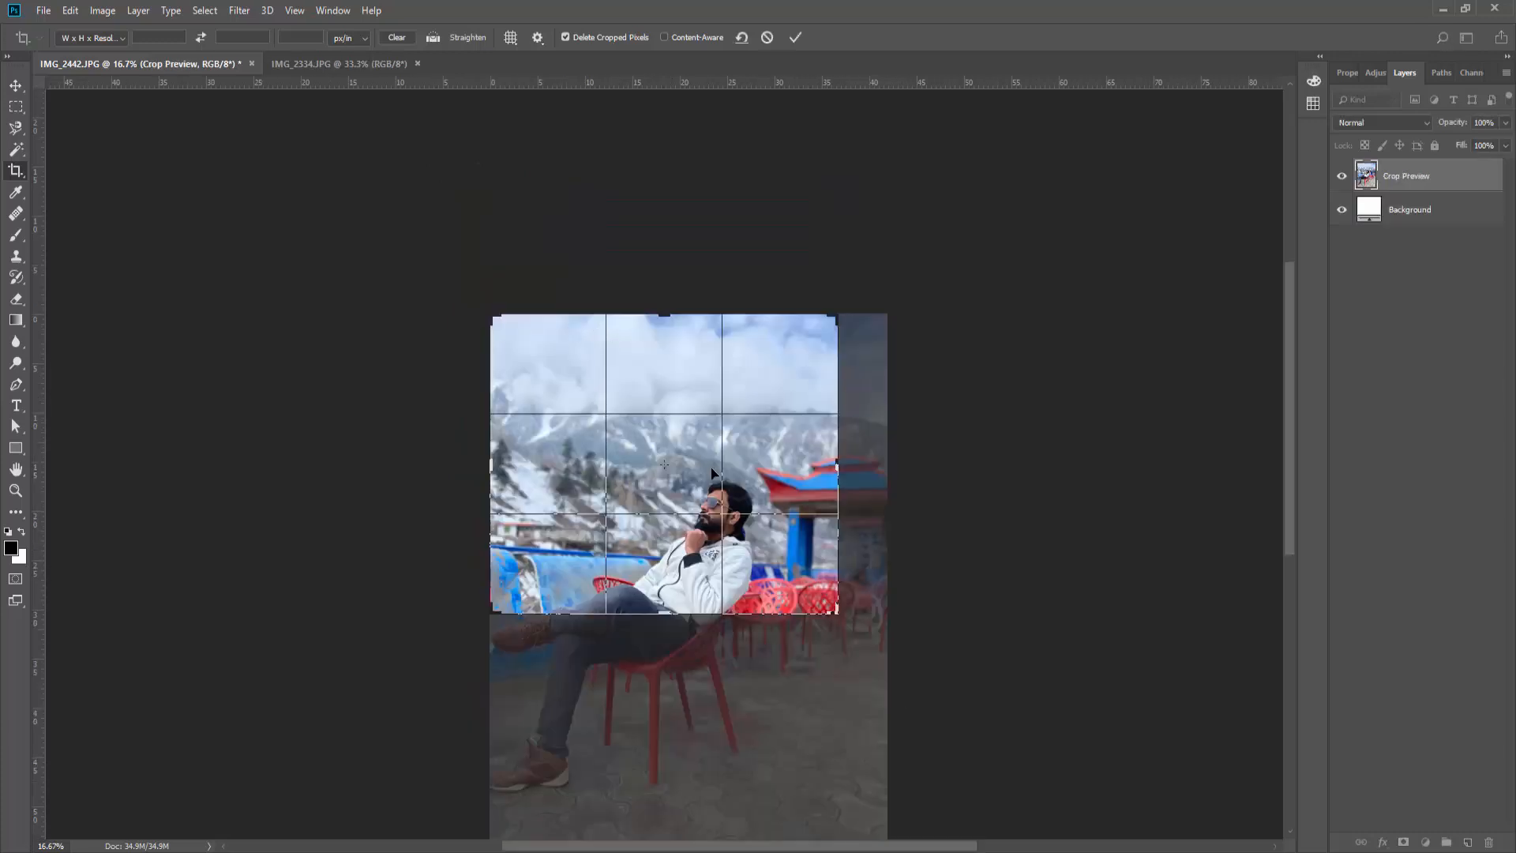
pyautogui.press('Escape')
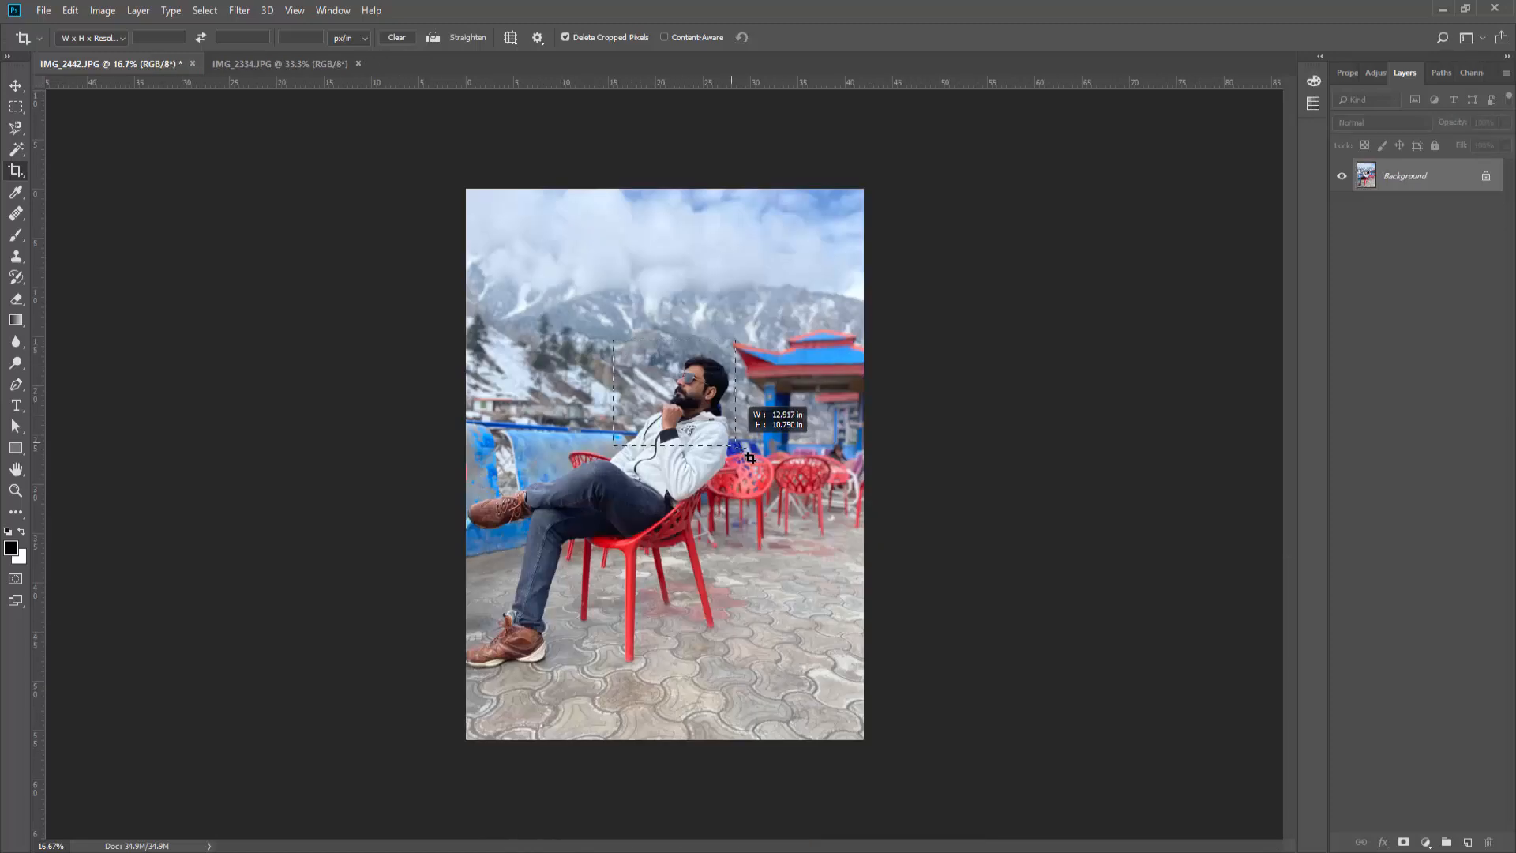
pyautogui.moveTo(756, 462); pyautogui.dragTo(614, 341)
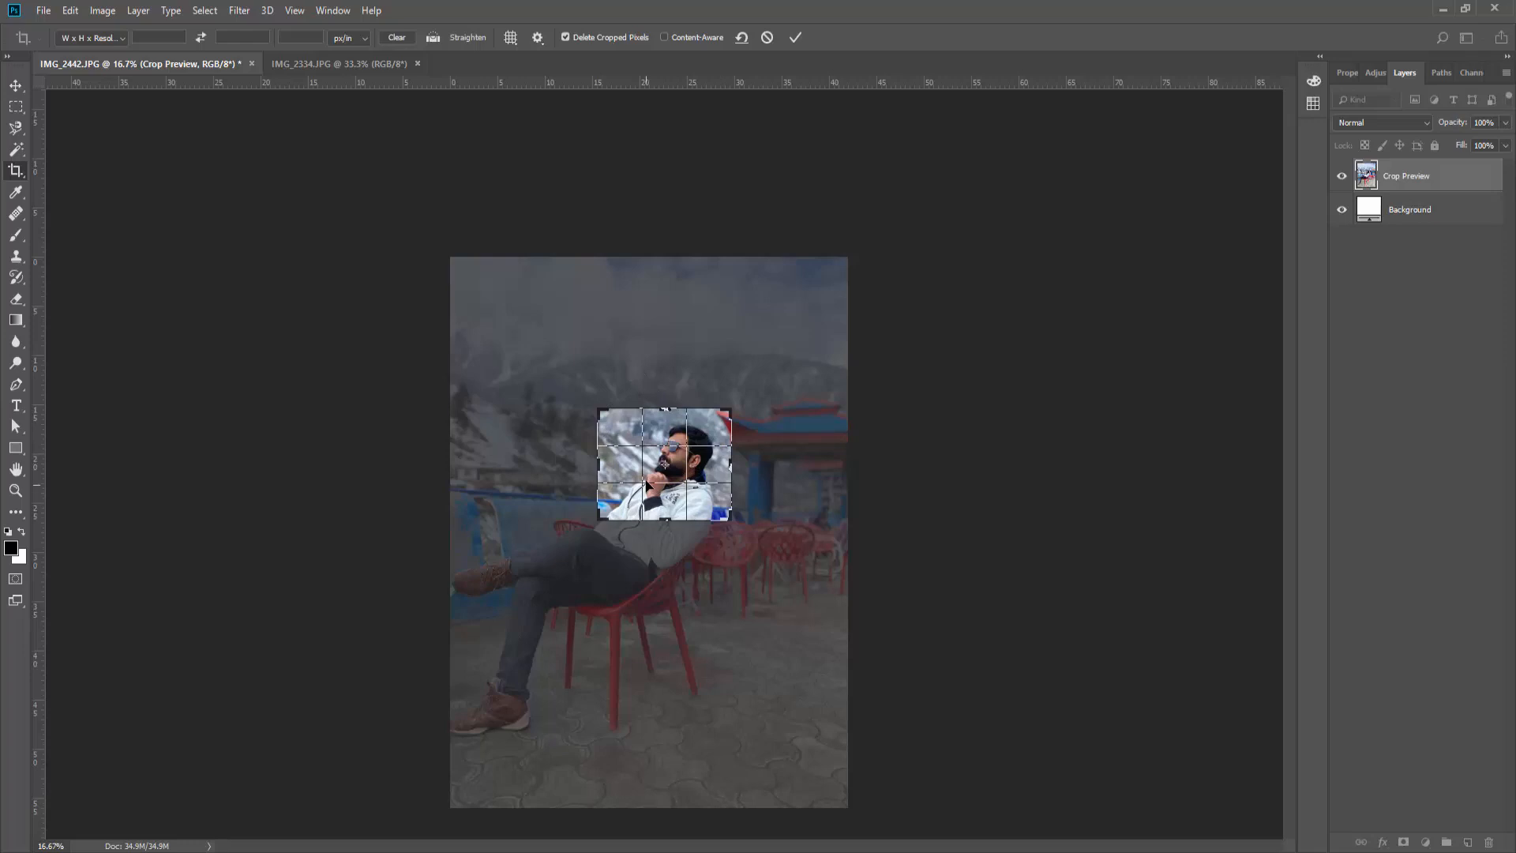
pyautogui.press('Escape')
pyautogui.moveTo(598, 343); pyautogui.dragTo(732, 540)
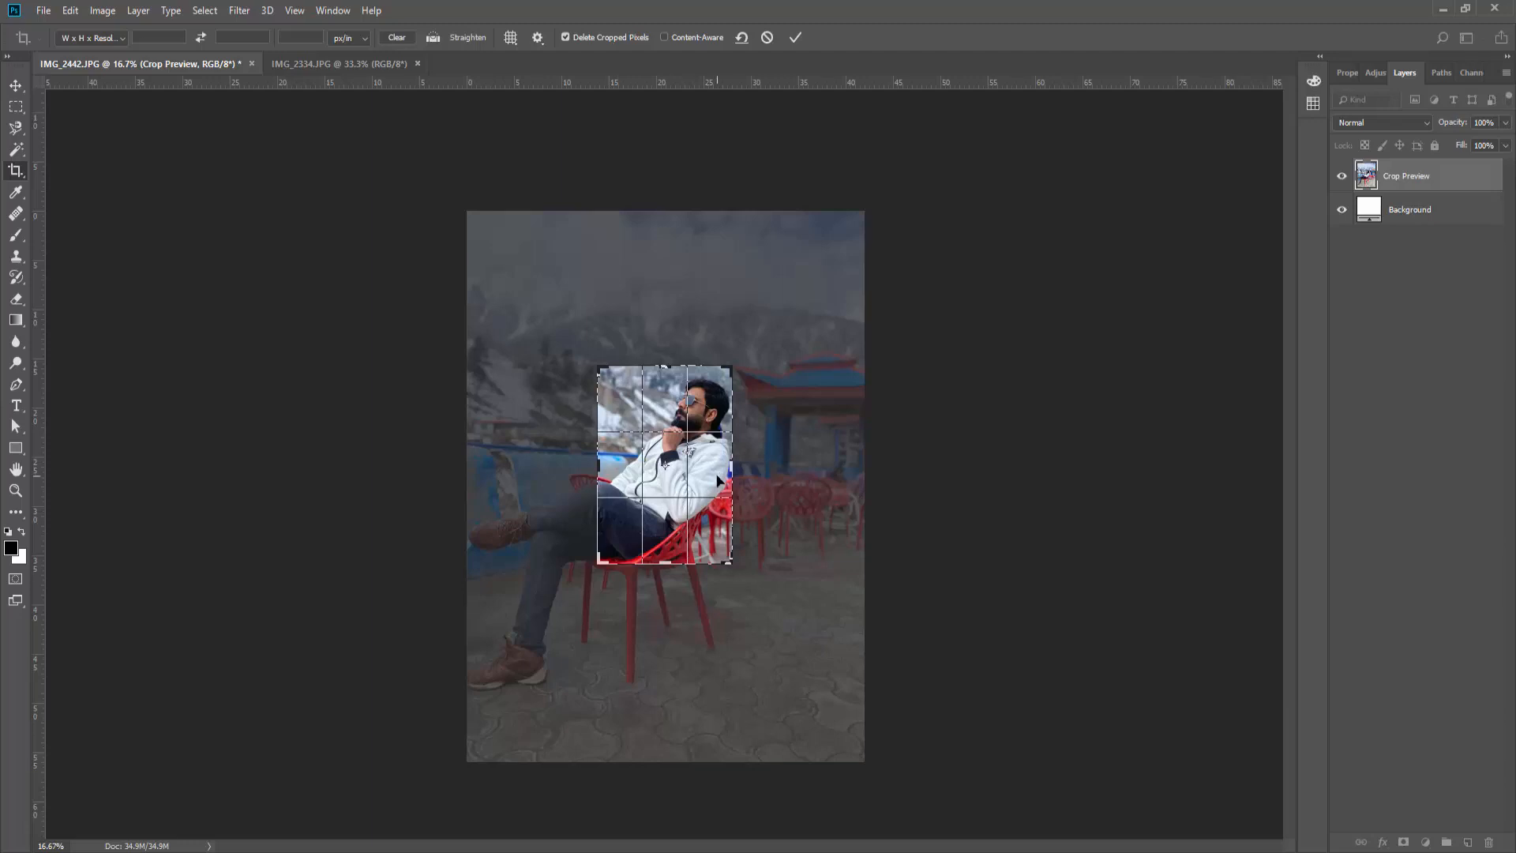
pyautogui.press('Escape')
# Draw a crop area around the seated man, reset it to the full image and cancel the crop
pyautogui.moveTo(545, 334); pyautogui.dragTo(773, 575)
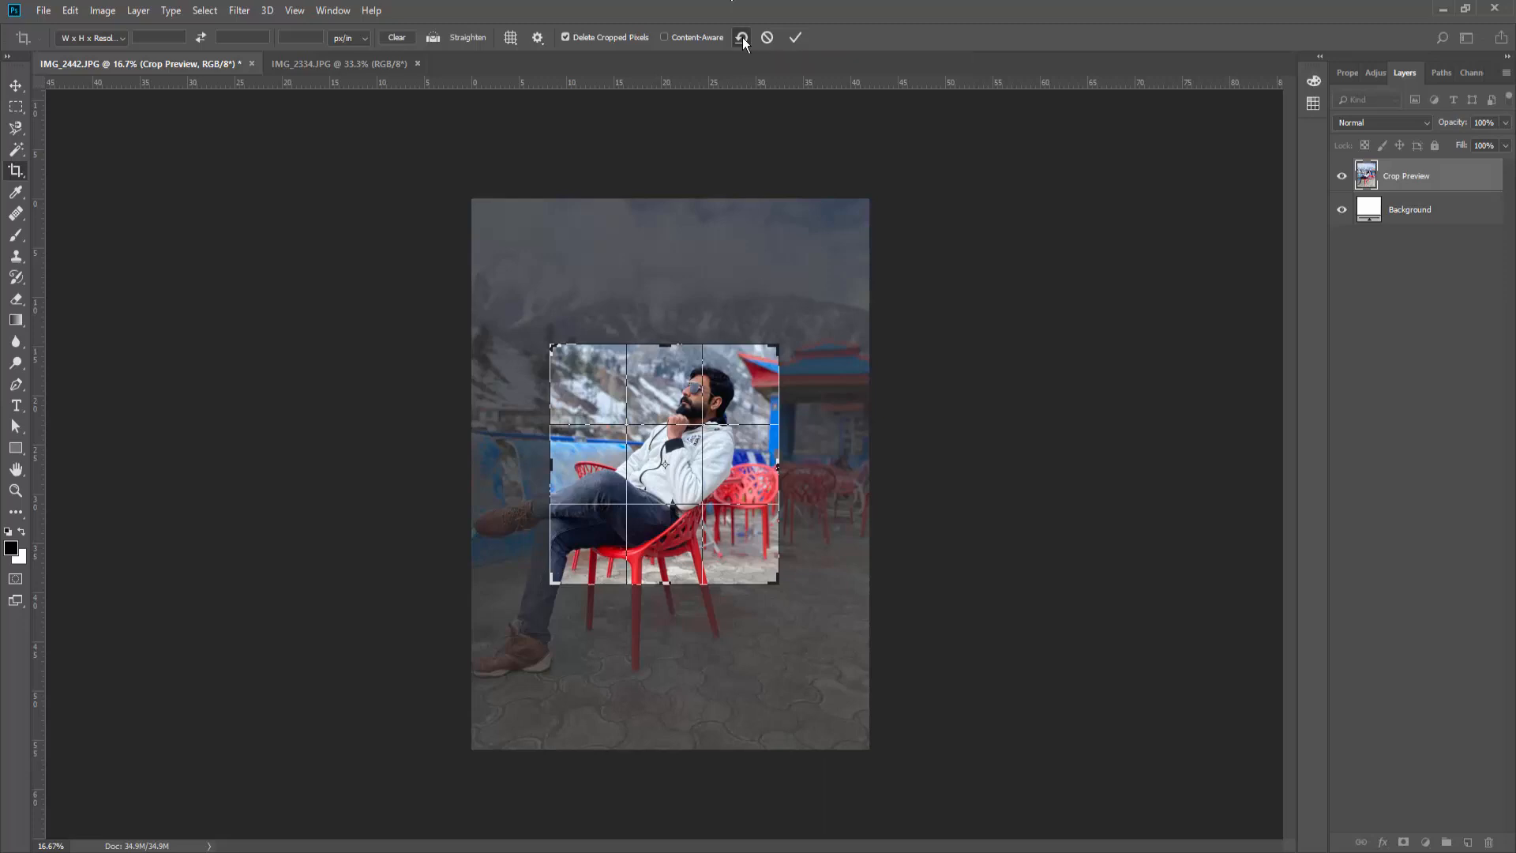
pyautogui.click(743, 38)
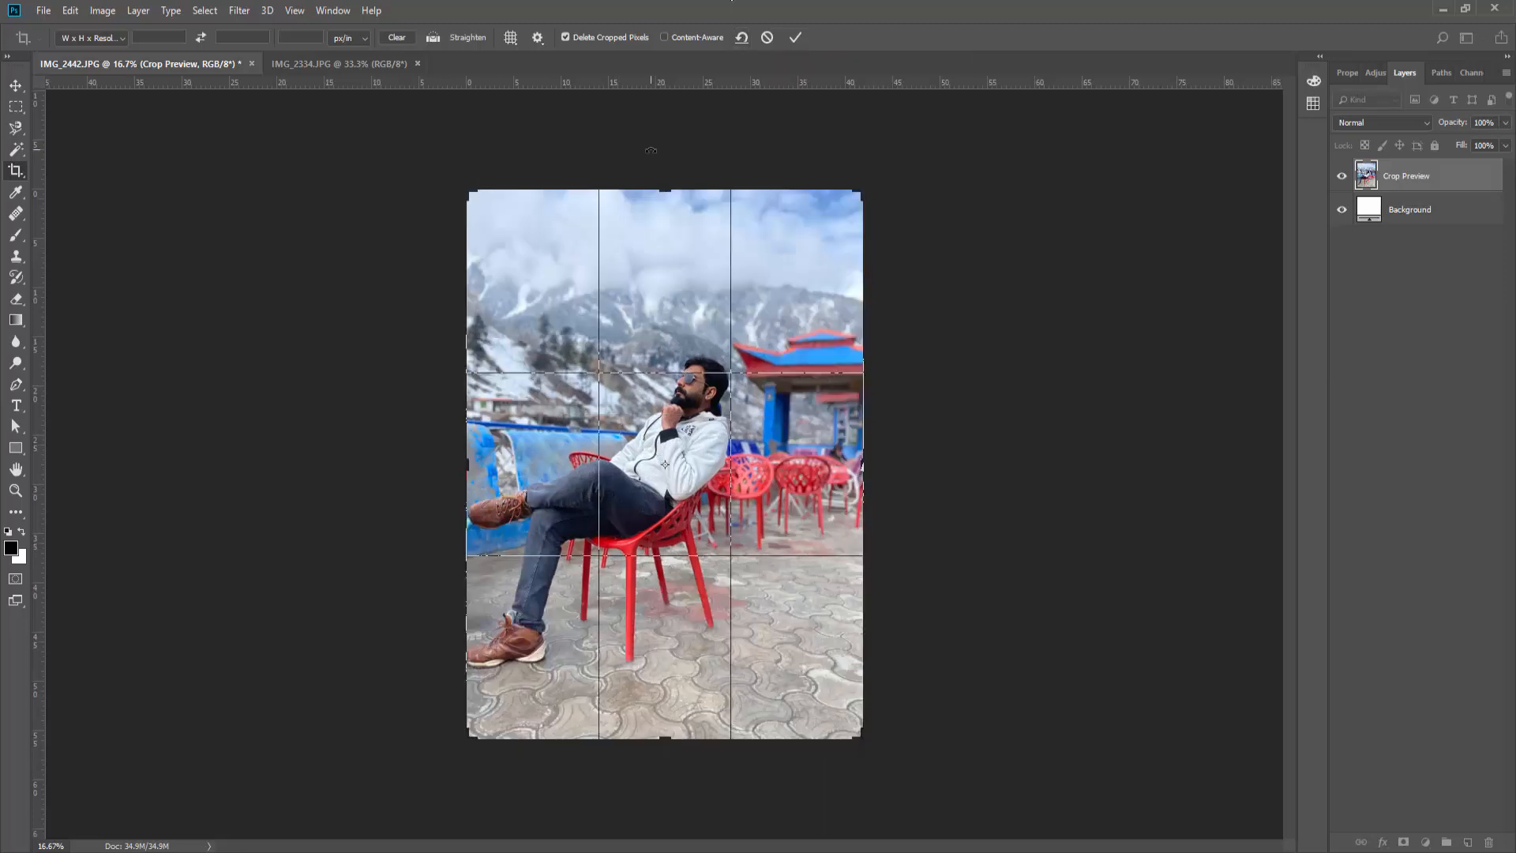
pyautogui.click(768, 37)
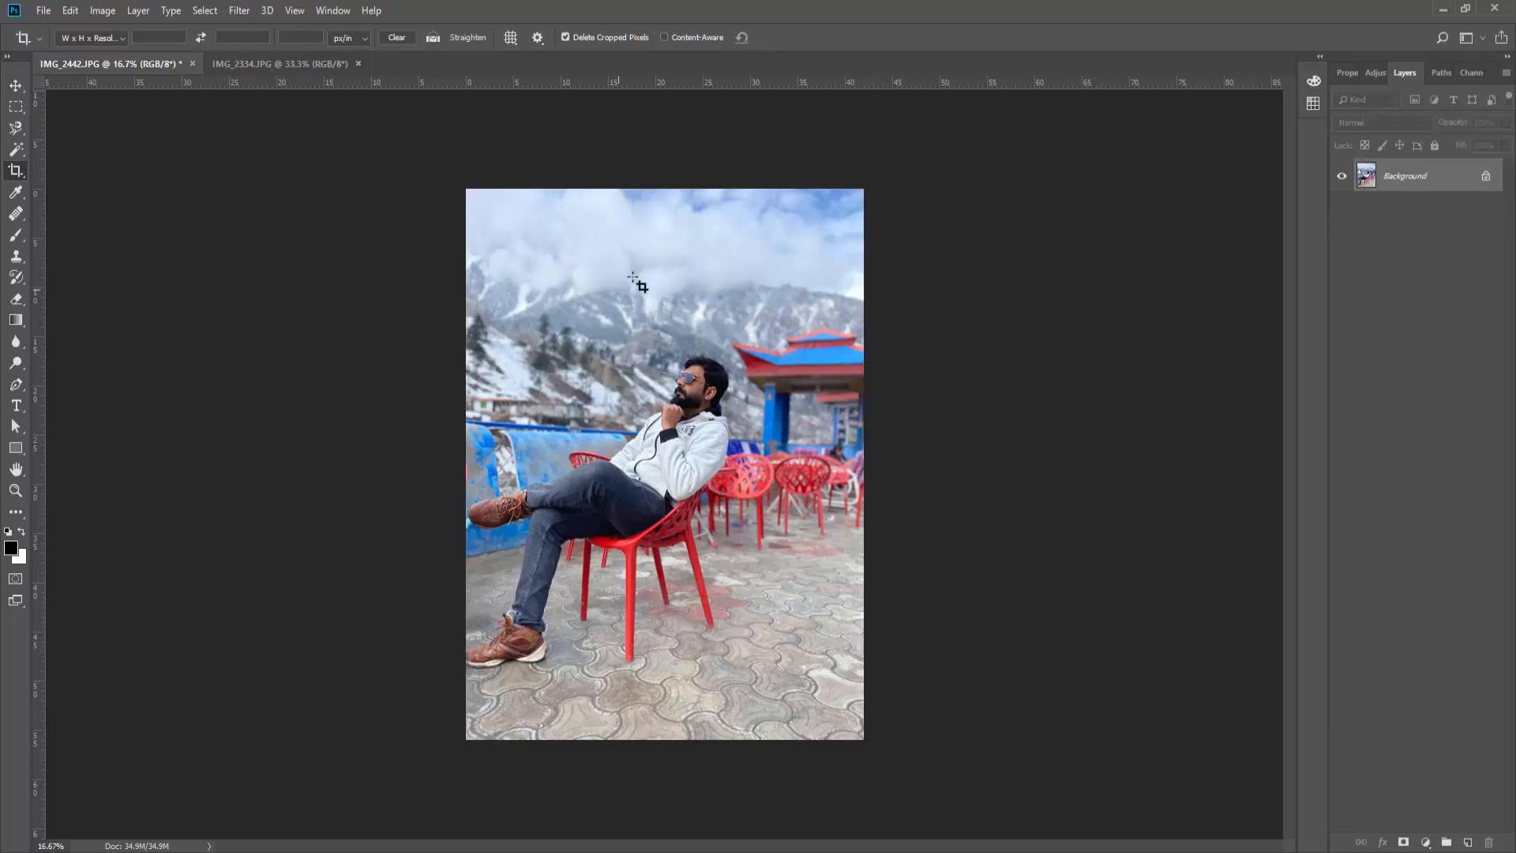
# Crop the photo to the man's upper body with part of the mountains behind him, and undo the crop
pyautogui.moveTo(579, 244); pyautogui.dragTo(781, 548)
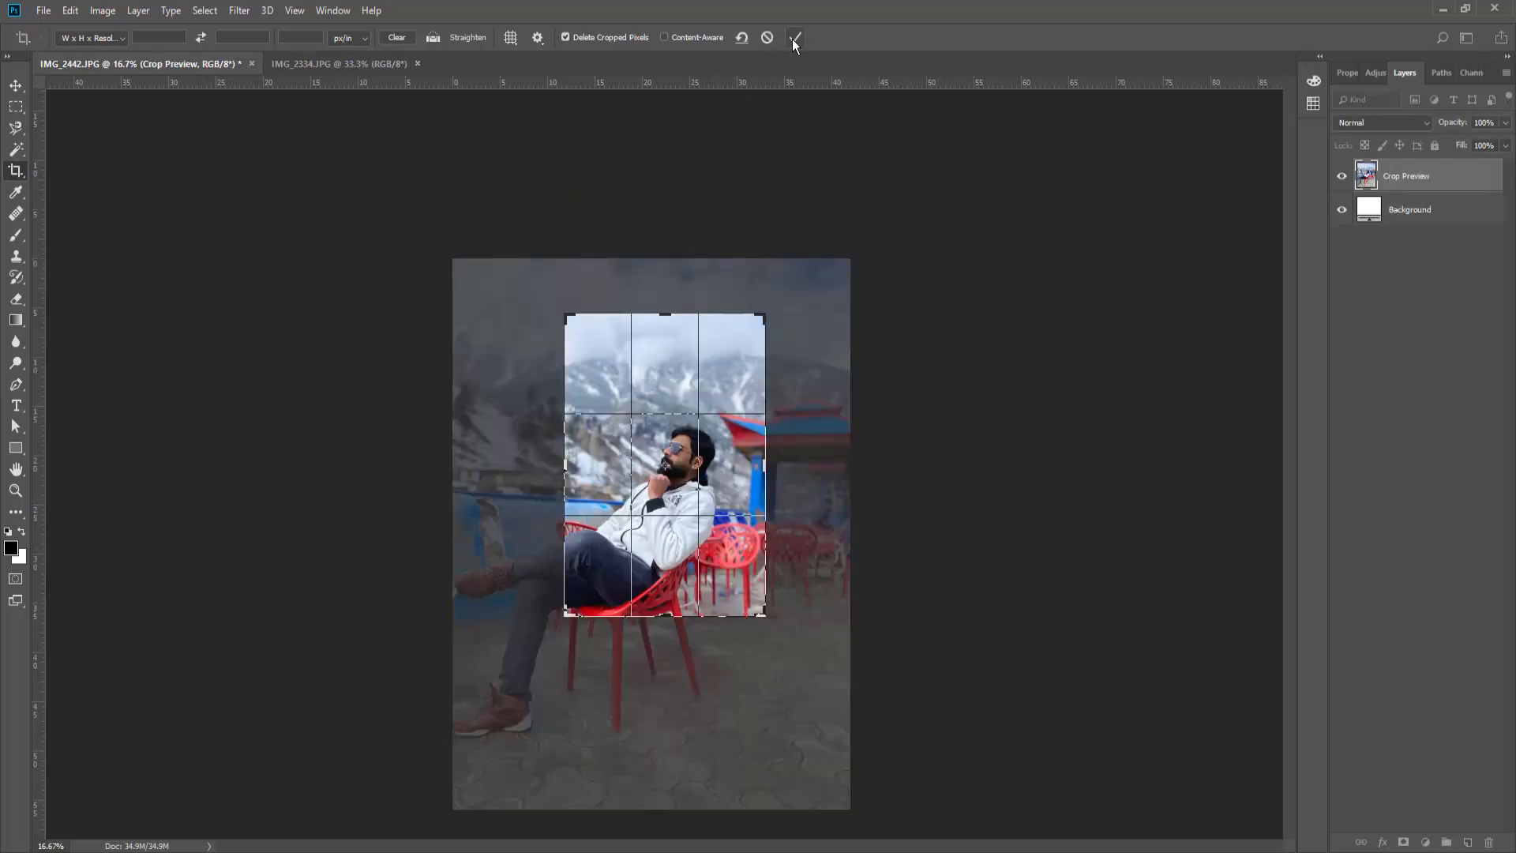
pyautogui.click(794, 39)
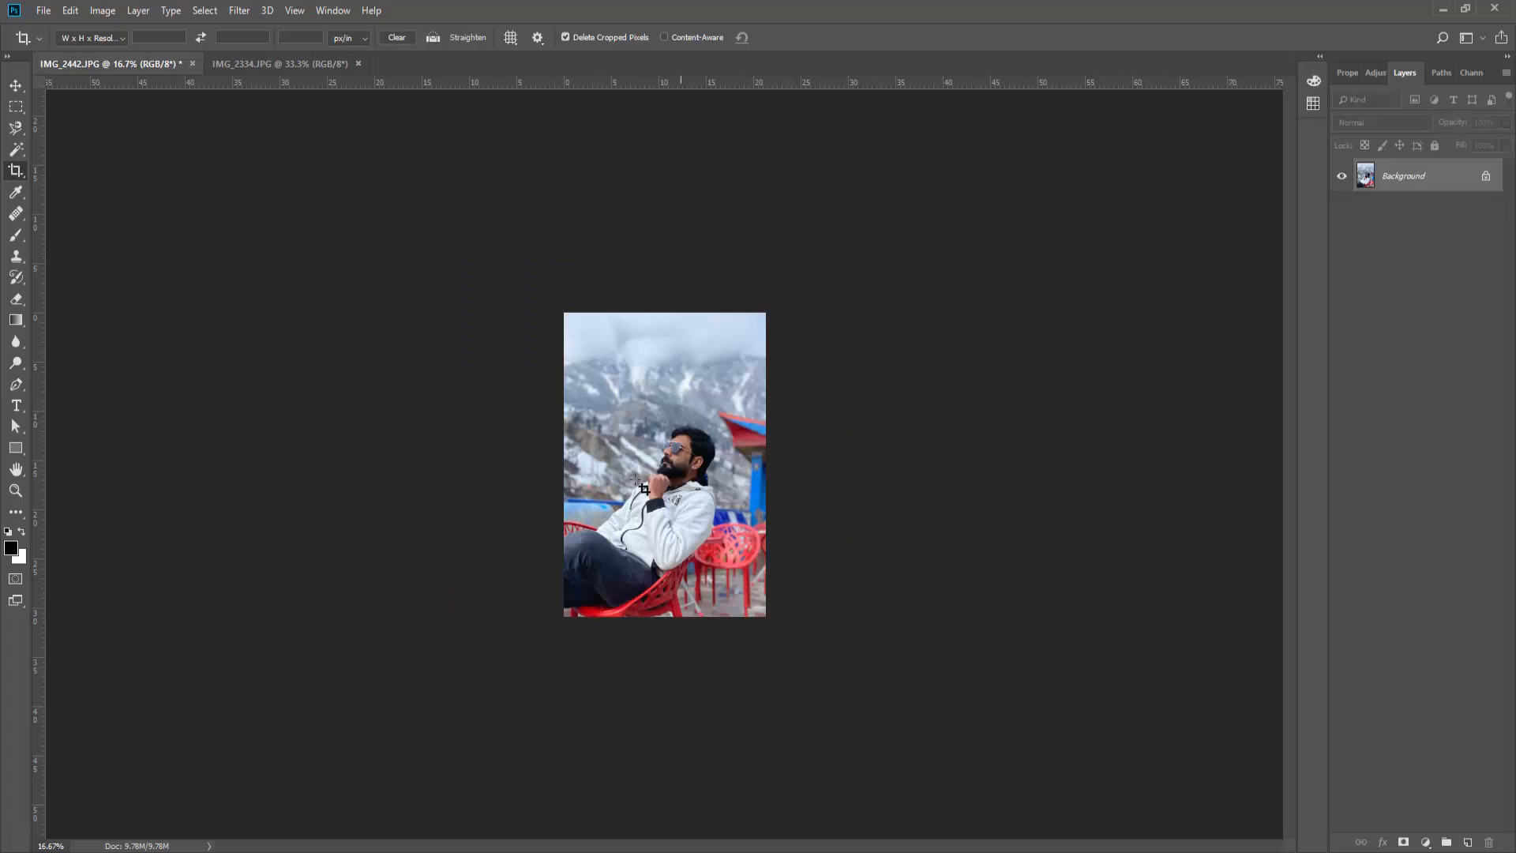
pyautogui.press('ctrl')
pyautogui.hotkey('ctrl', 'alt', 'z')
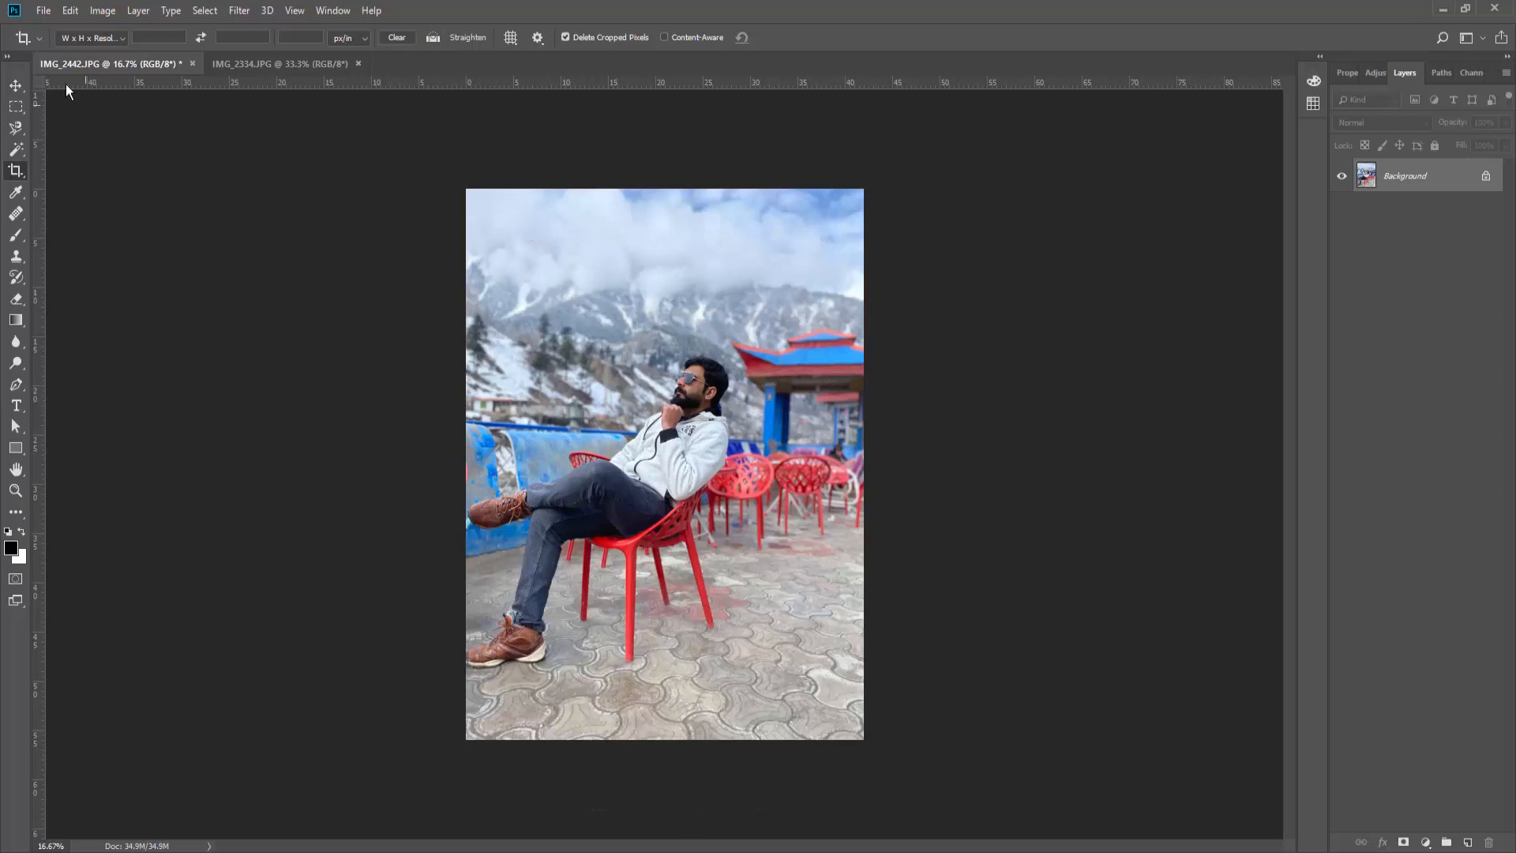
# Try the 1 : 1 (Square) crop preset with a smaller crop area around the man's upper body, and cancel it
pyautogui.click(123, 38)
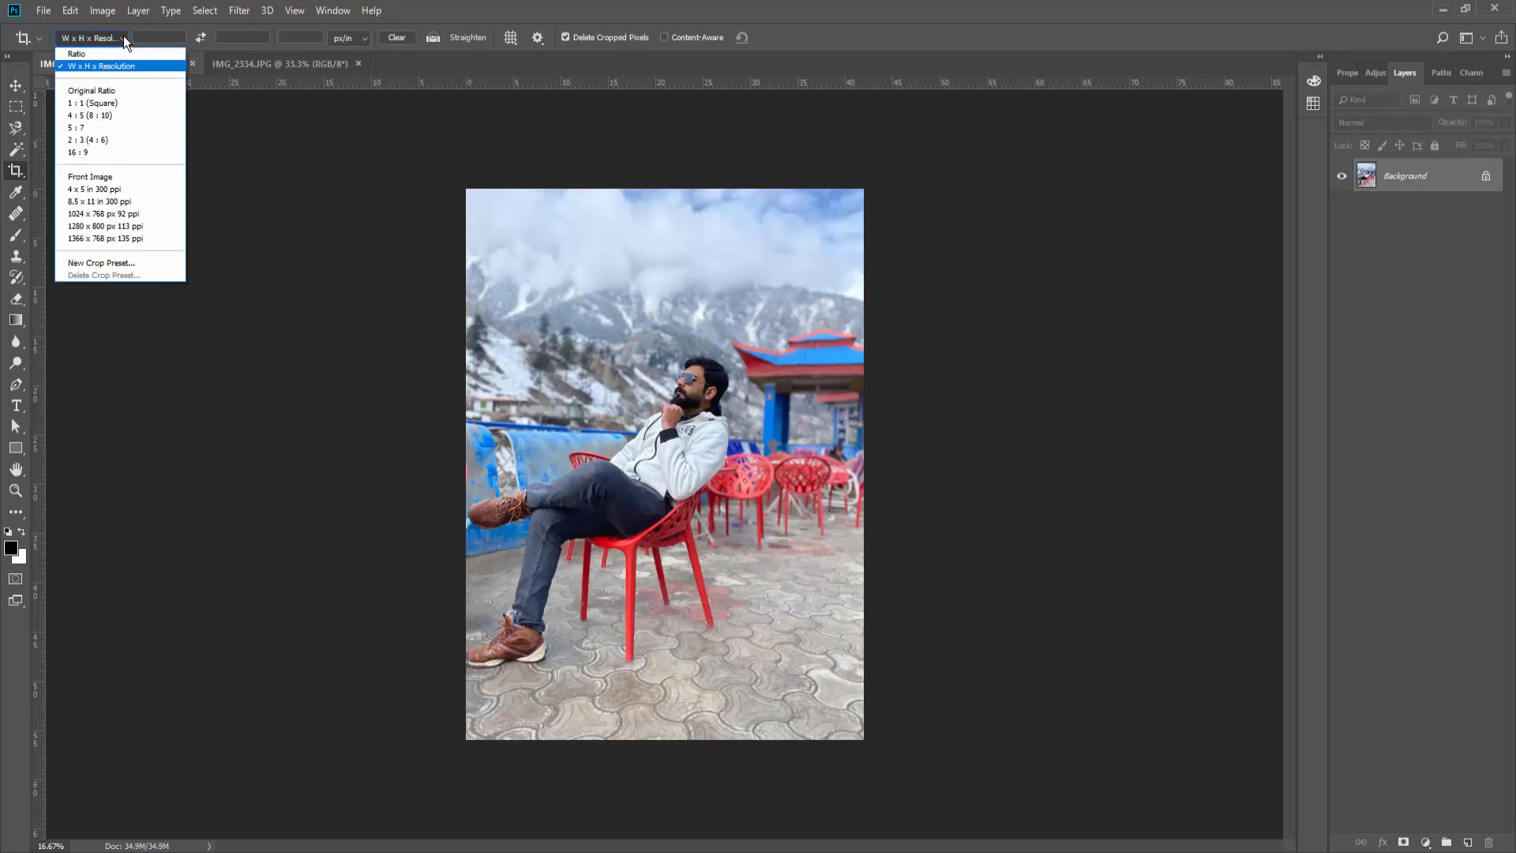
pyautogui.click(119, 103)
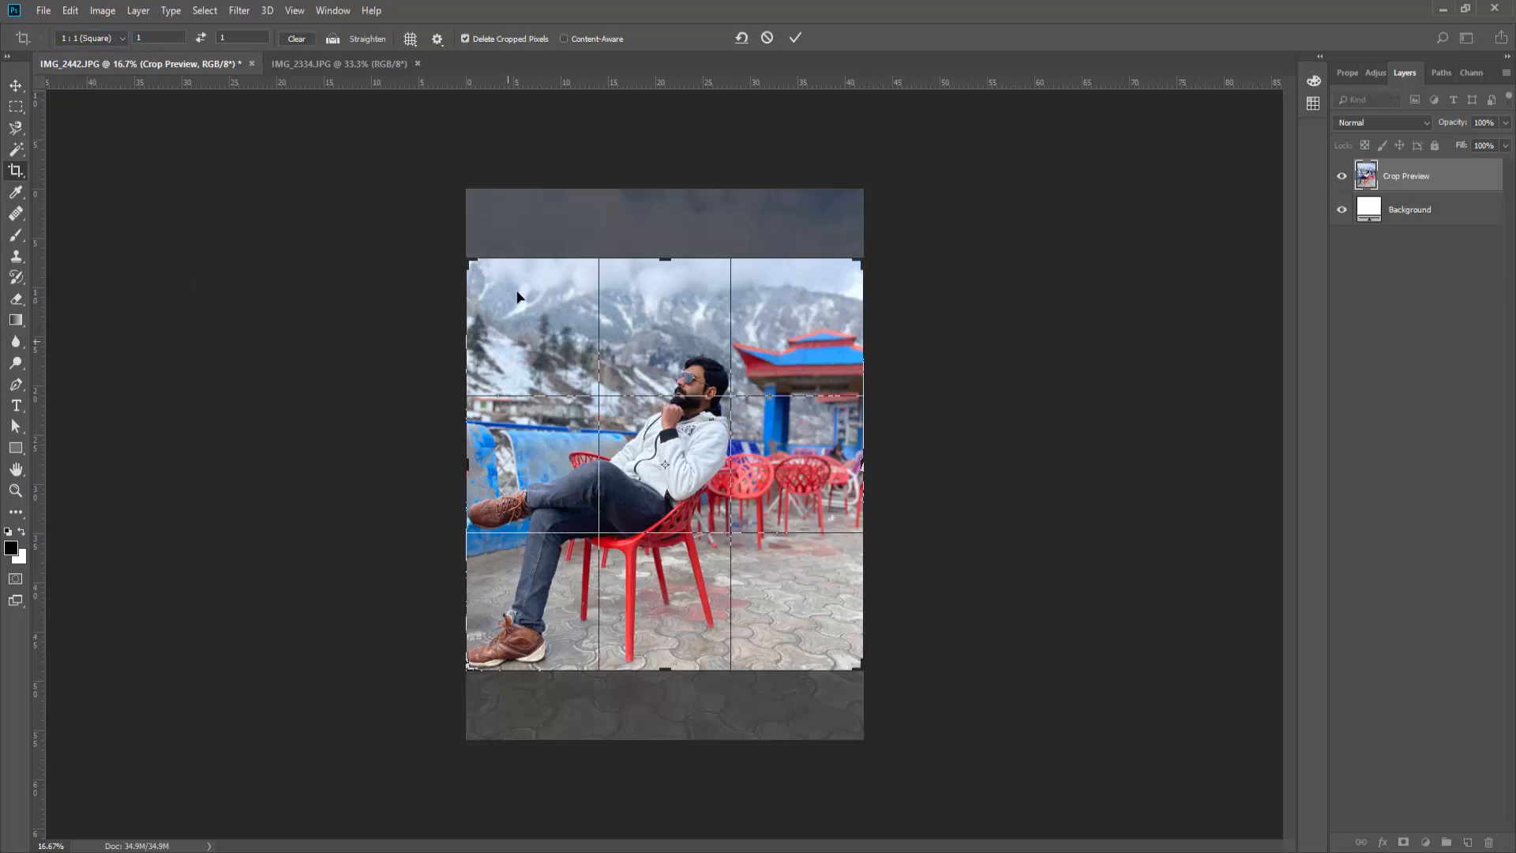
pyautogui.moveTo(859, 663); pyautogui.dragTo(779, 567)
pyautogui.moveTo(699, 505); pyautogui.dragTo(610, 474)
pyautogui.hotkey('ctrl', 'r')
pyautogui.moveTo(772, 592); pyautogui.dragTo(790, 613)
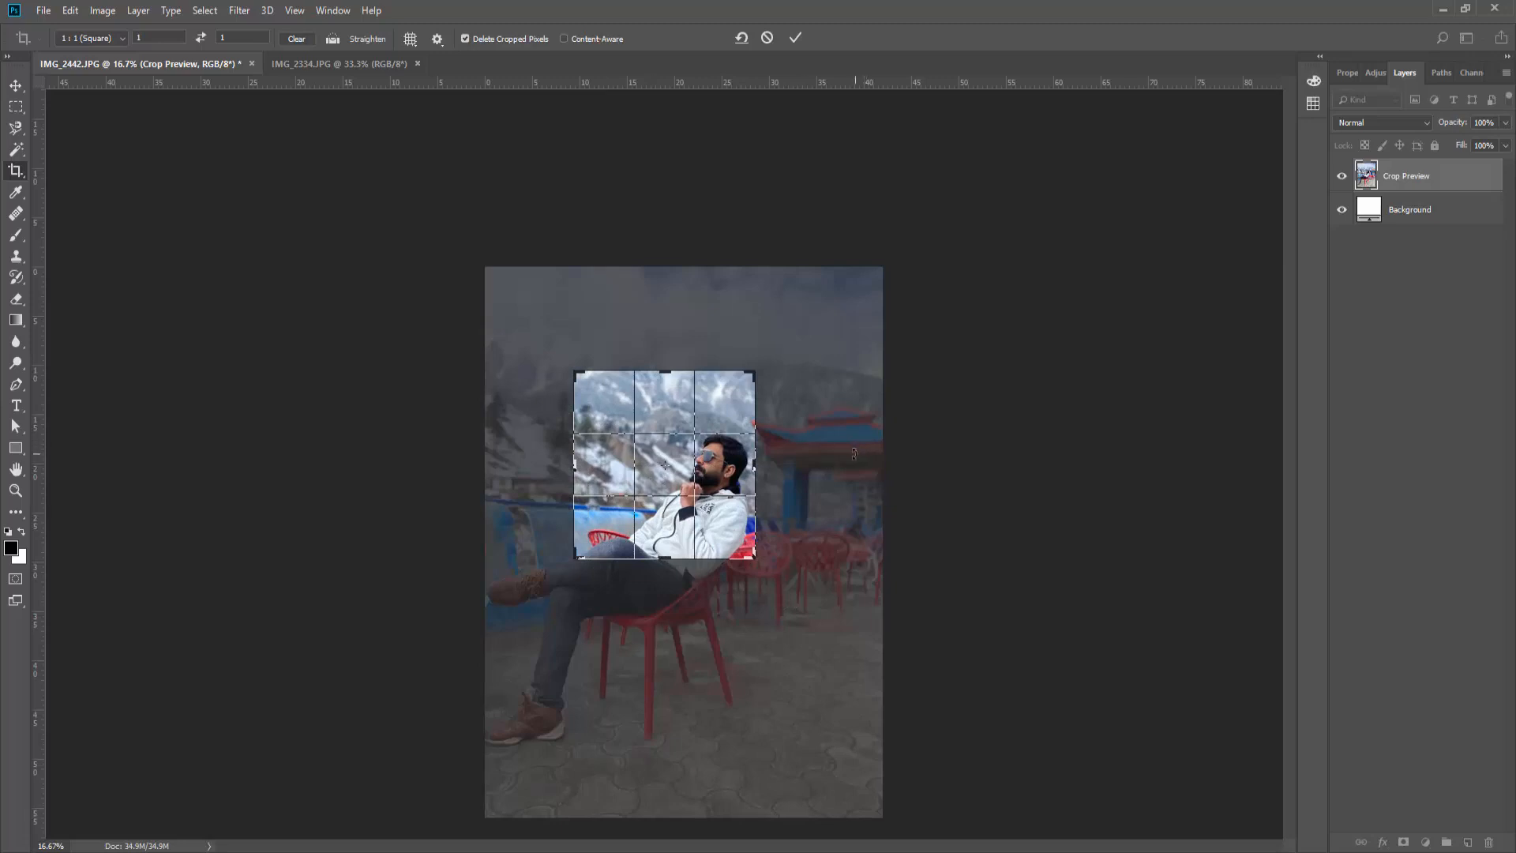
pyautogui.press('Escape')
# Try the 1024 x 768 px 92 ppi crop preset with a reduced crop area around the man, and cancel it
pyautogui.click(123, 38)
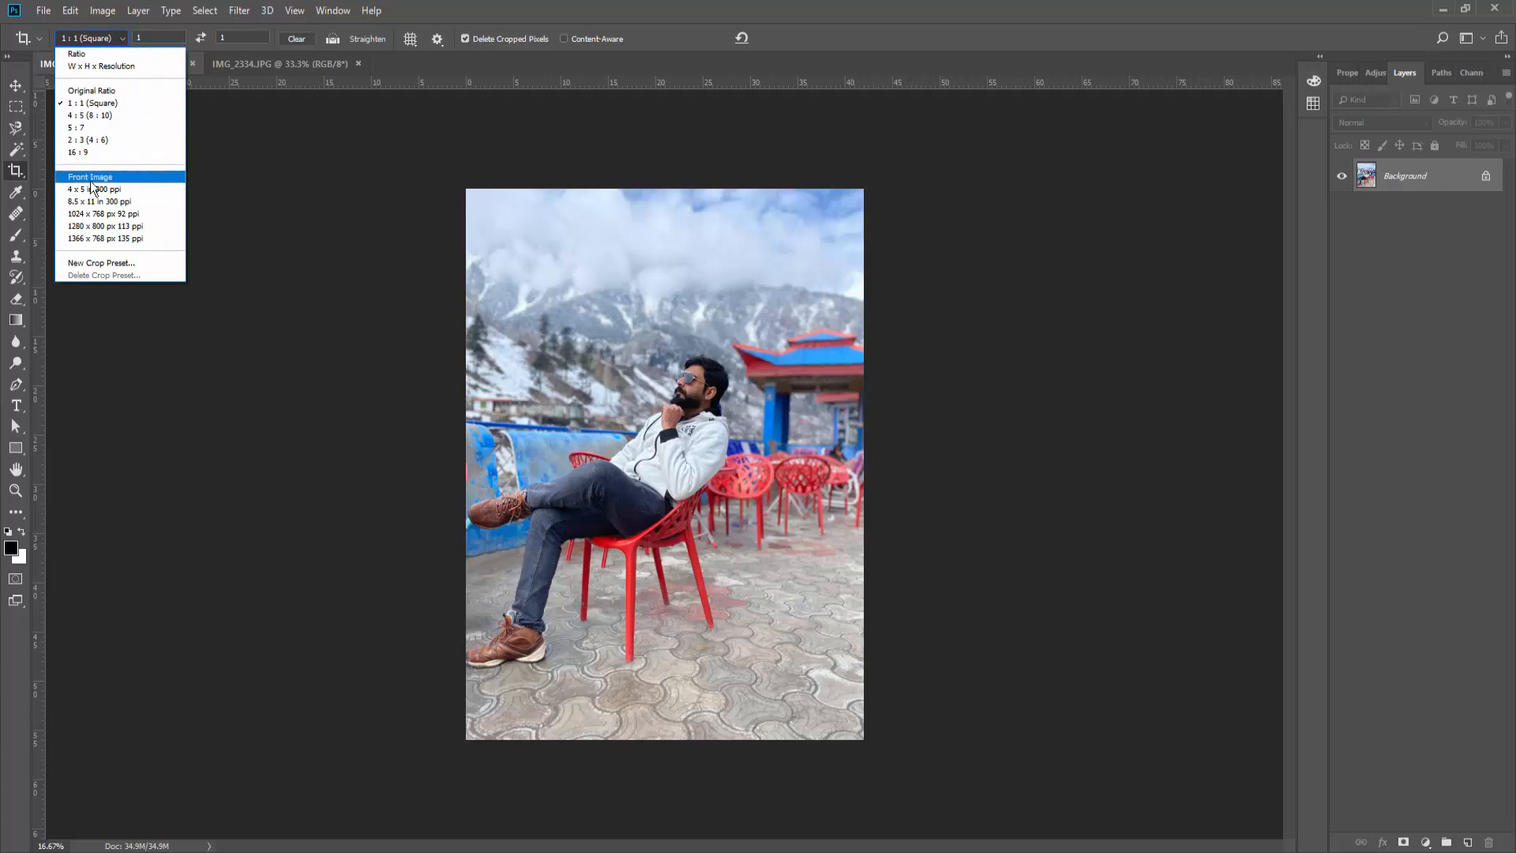
pyautogui.click(118, 215)
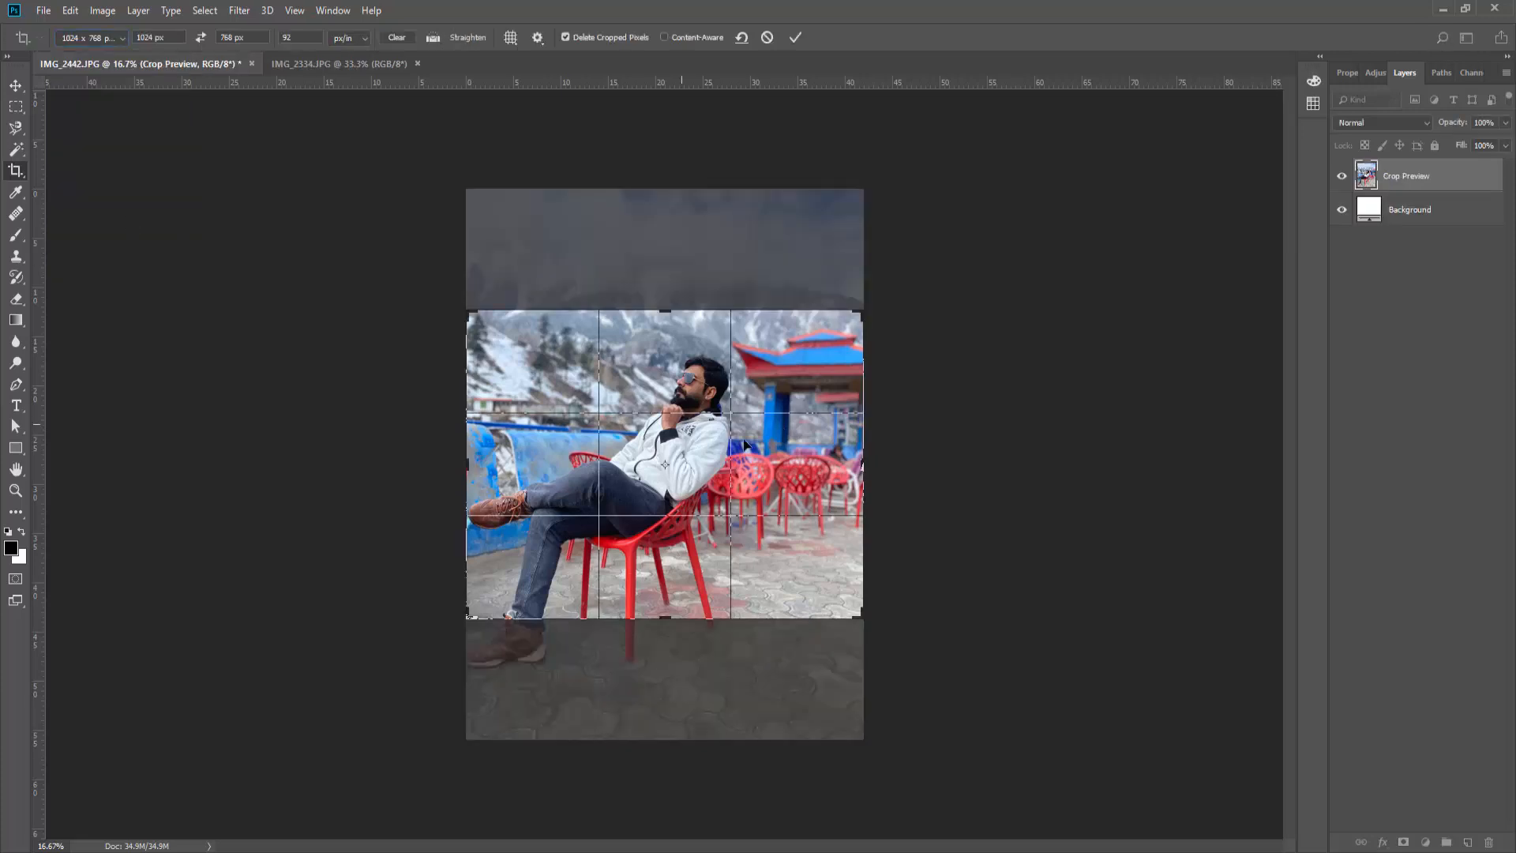
pyautogui.moveTo(845, 620); pyautogui.dragTo(861, 543)
pyautogui.click(795, 37)
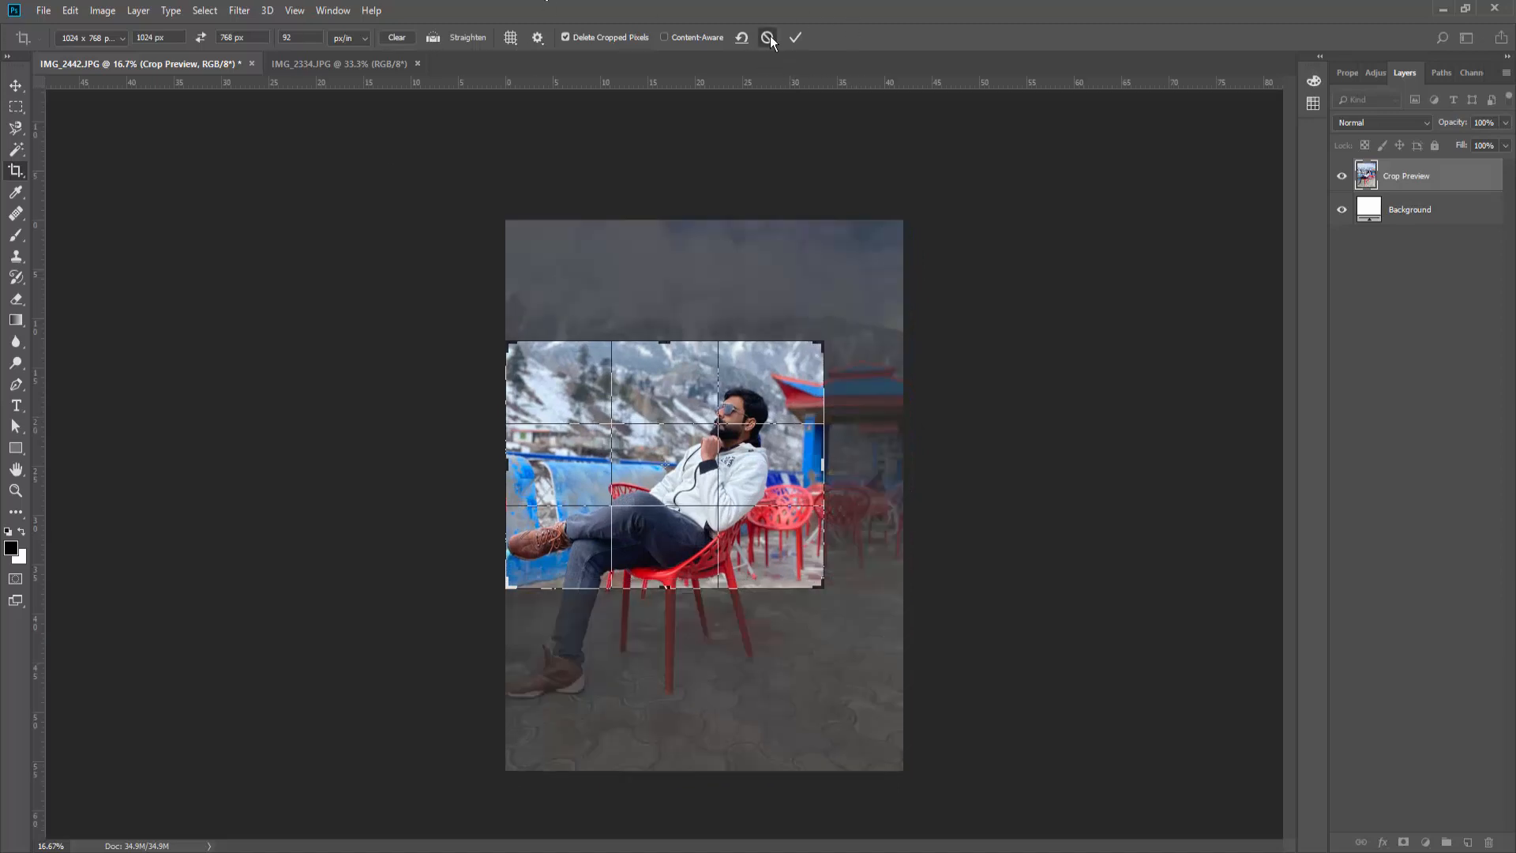
# Switch the crop preset to Ratio and then to W x H x Resolution, cancelling the crop preview
pyautogui.click(122, 38)
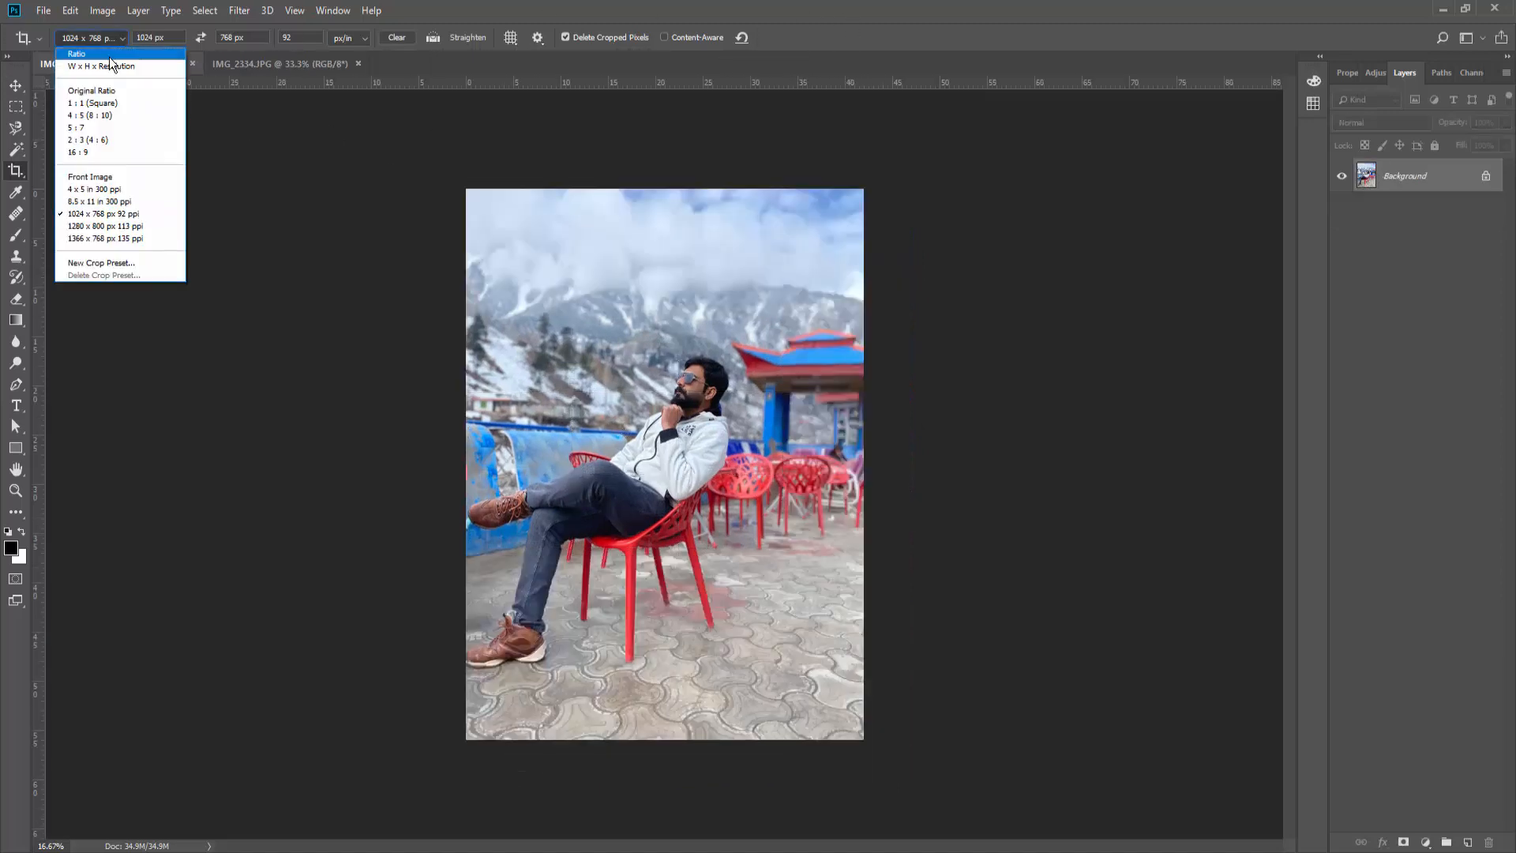
pyautogui.click(111, 53)
pyautogui.click(126, 35)
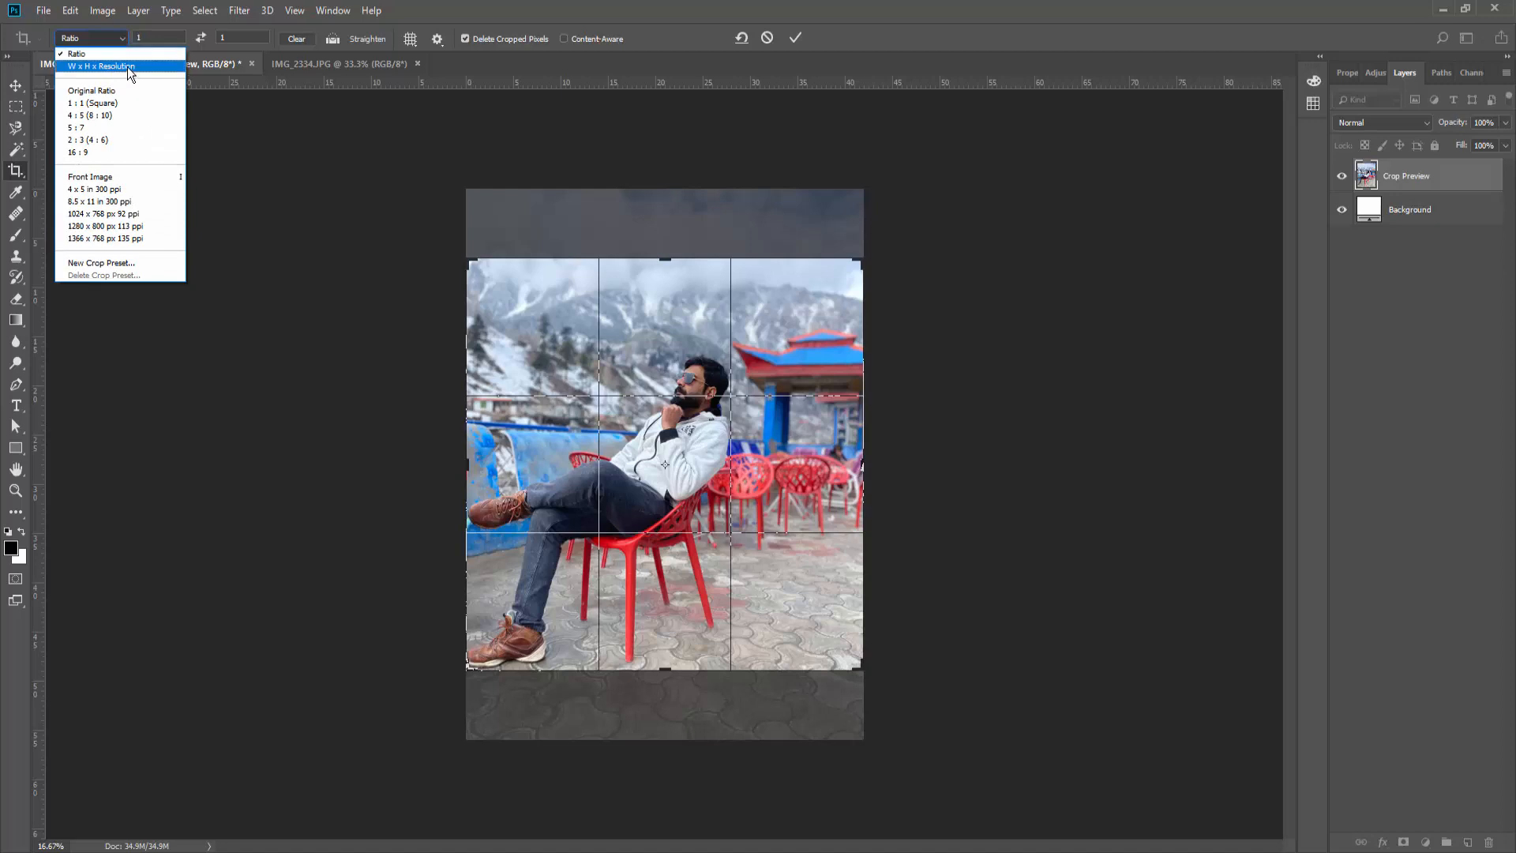
pyautogui.click(130, 70)
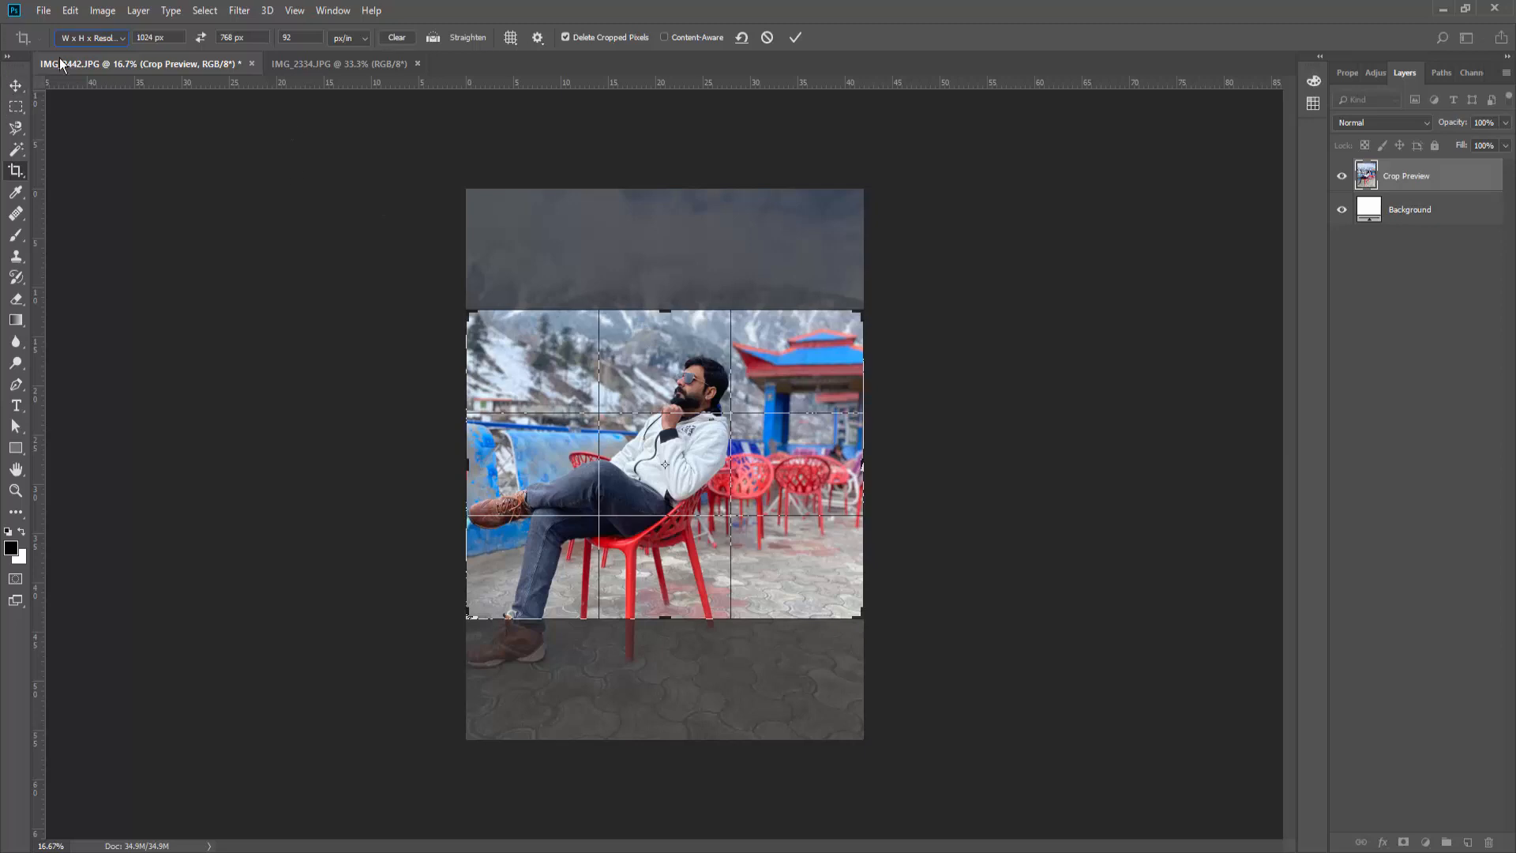
pyautogui.click(584, 273)
pyautogui.click(767, 37)
# Clear the crop width, height and resolution values and test an unconstrained crop area around the man, cancelling it
pyautogui.moveTo(567, 276); pyautogui.dragTo(693, 383)
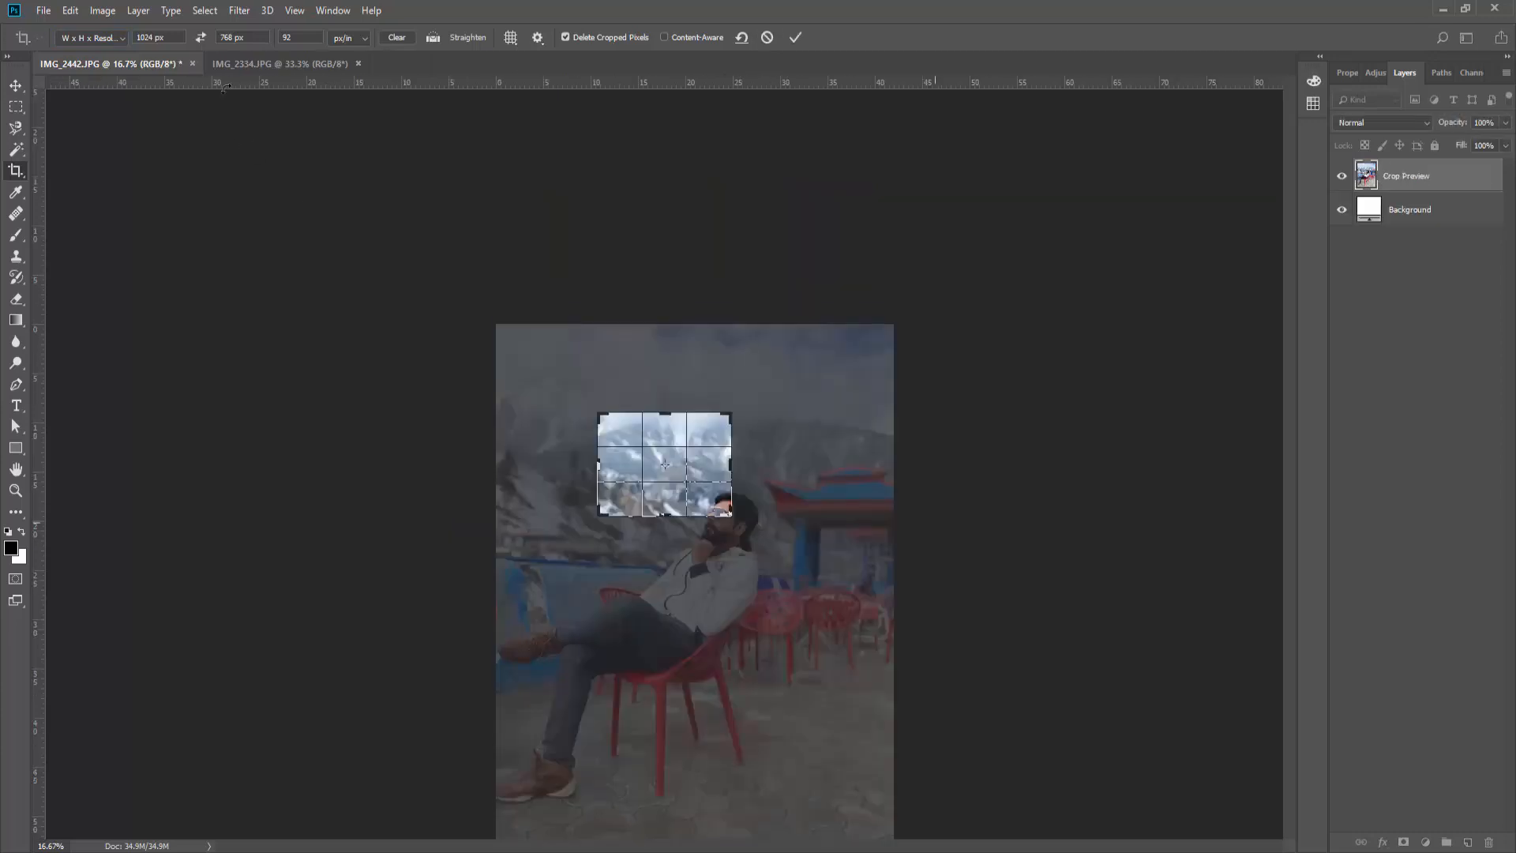
pyautogui.click(398, 38)
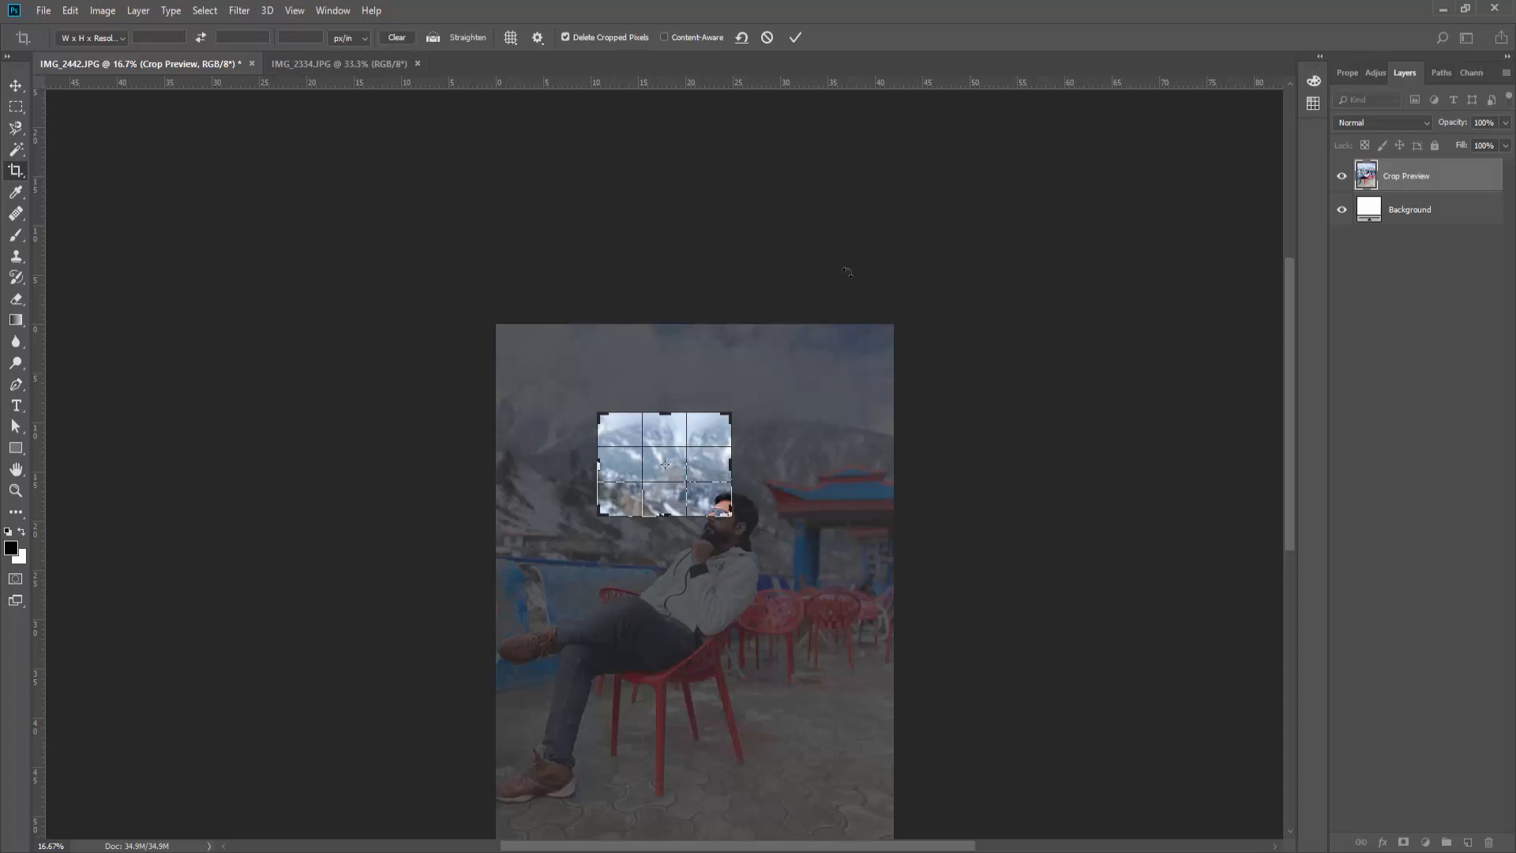
pyautogui.click(767, 37)
pyautogui.moveTo(559, 388); pyautogui.dragTo(750, 548)
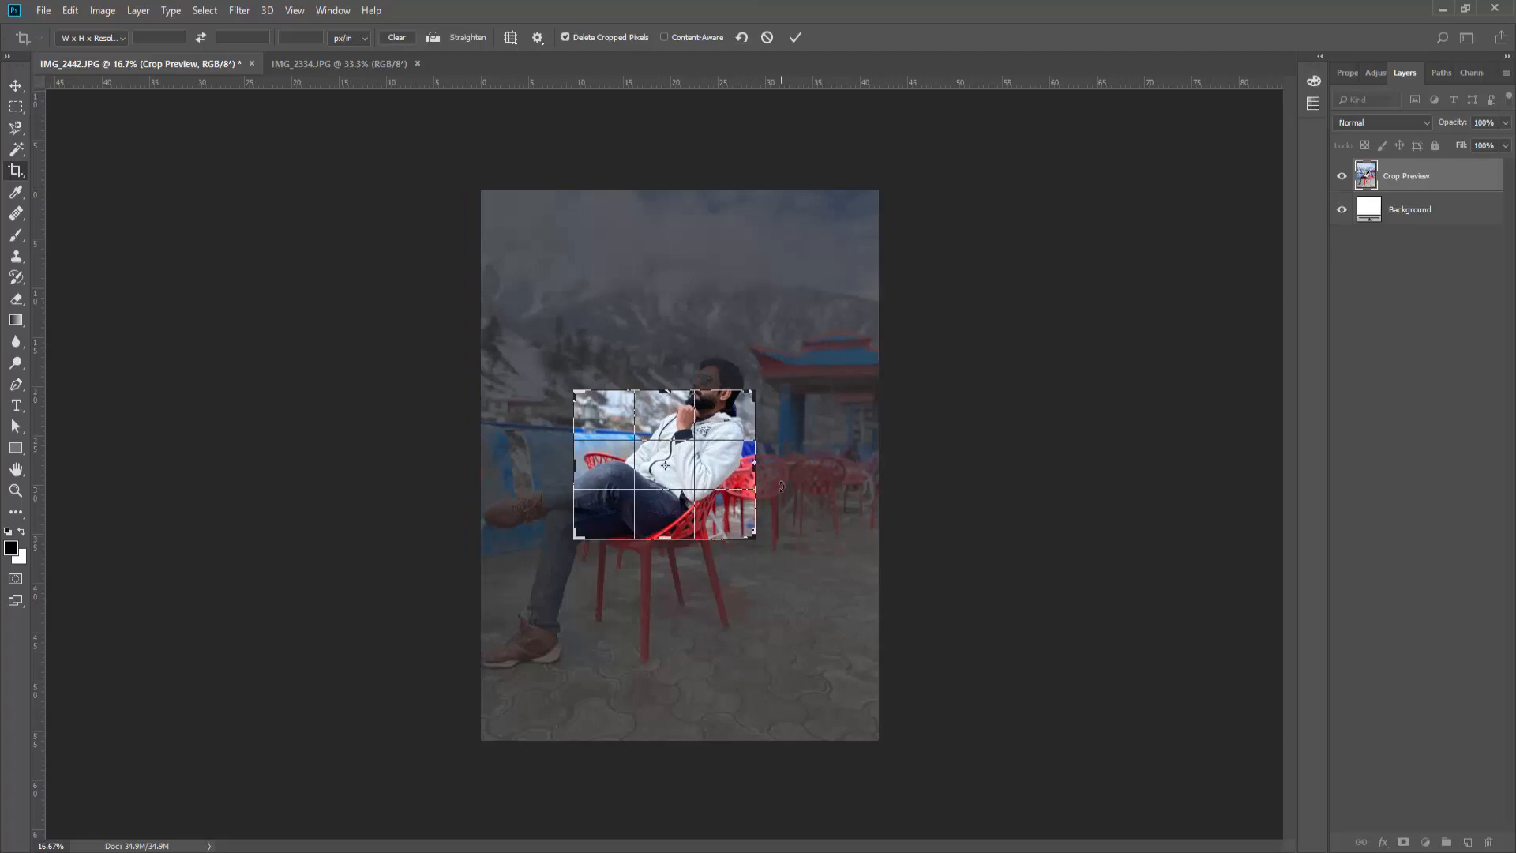
pyautogui.press('Escape')
# Extend the crop area evenly beyond all edges of the photo to add a white border, and undo it
pyautogui.moveTo(450, 160); pyautogui.dragTo(897, 771)
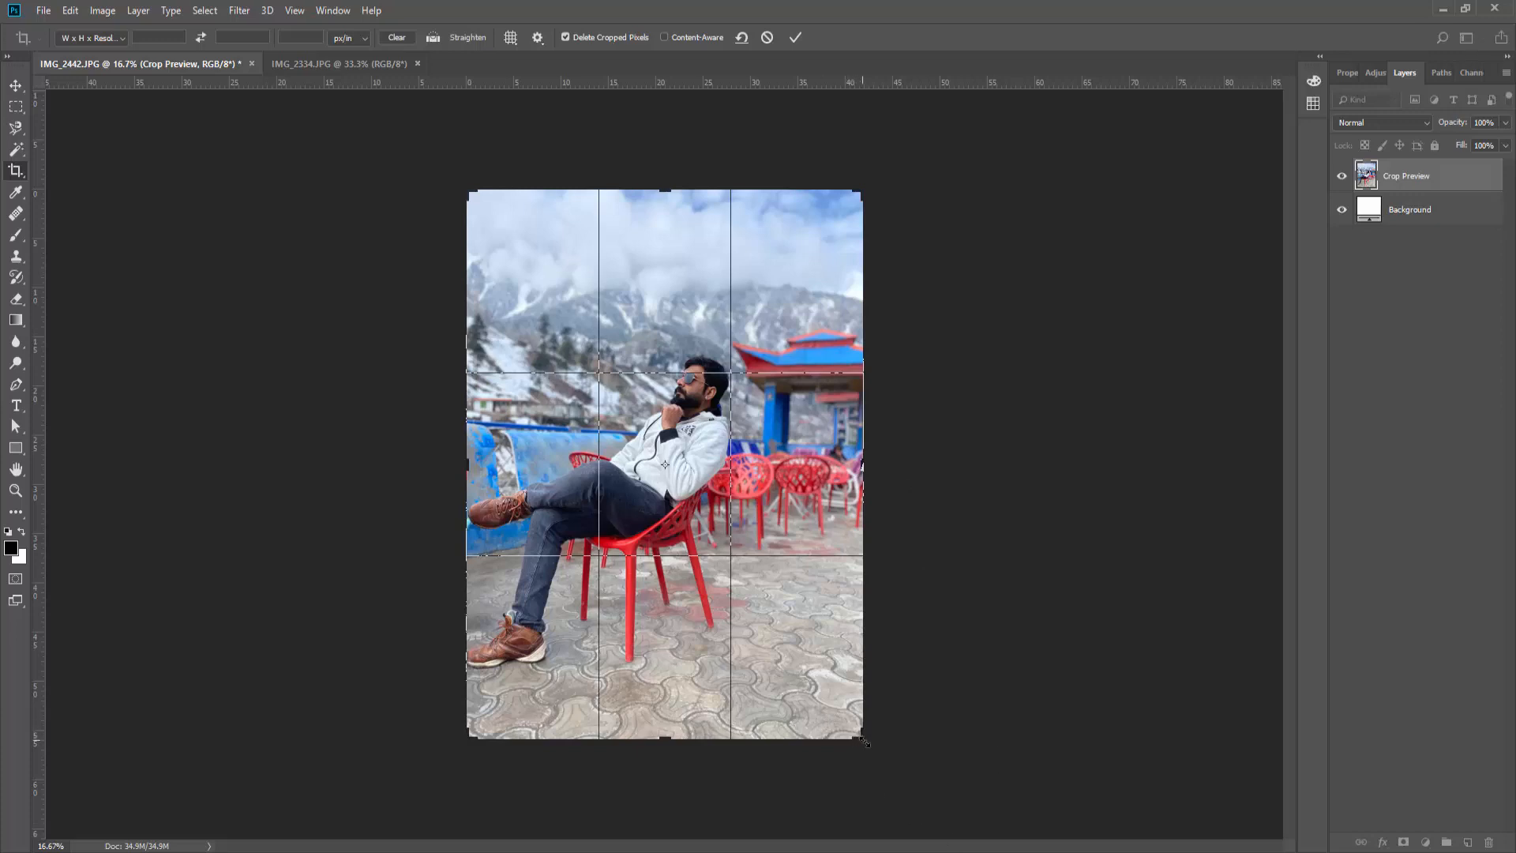
pyautogui.moveTo(863, 740); pyautogui.dragTo(869, 749)
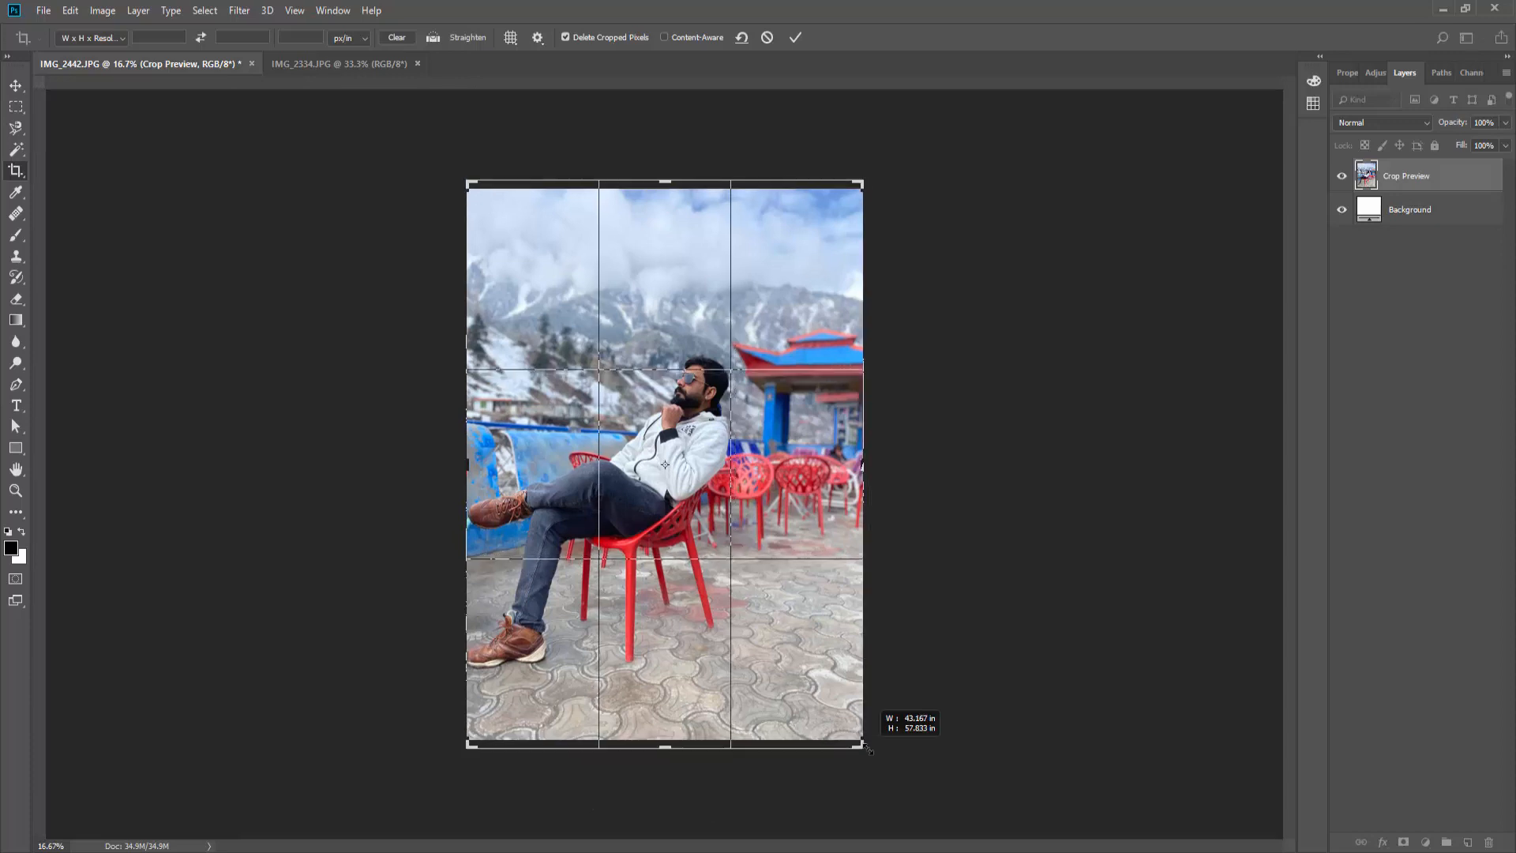
pyautogui.moveTo(866, 747); pyautogui.dragTo(868, 750)
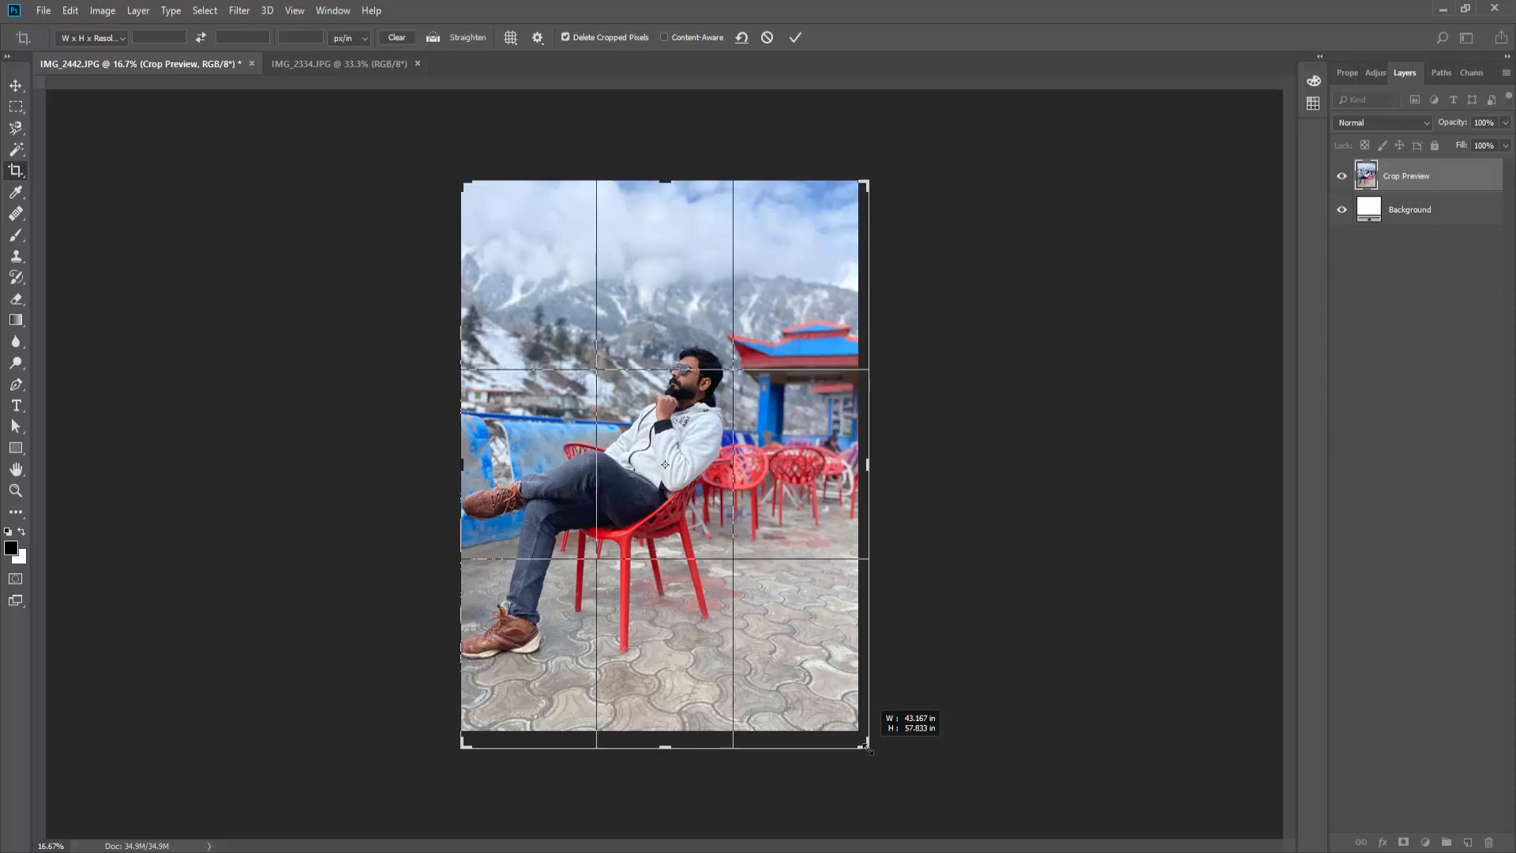
pyautogui.press('alt')
pyautogui.moveTo(869, 750)
pyautogui.mouseDown()
pyautogui.moveTo(888, 742)
pyautogui.moveTo(891, 756)
pyautogui.moveTo(888, 699)
pyautogui.moveTo(886, 757)
pyautogui.moveTo(886, 720)
pyautogui.moveTo(886, 750)
pyautogui.moveTo(924, 708)
pyautogui.moveTo(886, 750)
pyautogui.moveTo(873, 737)
pyautogui.moveTo(894, 752)
pyautogui.mouseUp()
pyautogui.press('shift')
pyautogui.hotkey('ctrl', 'r')
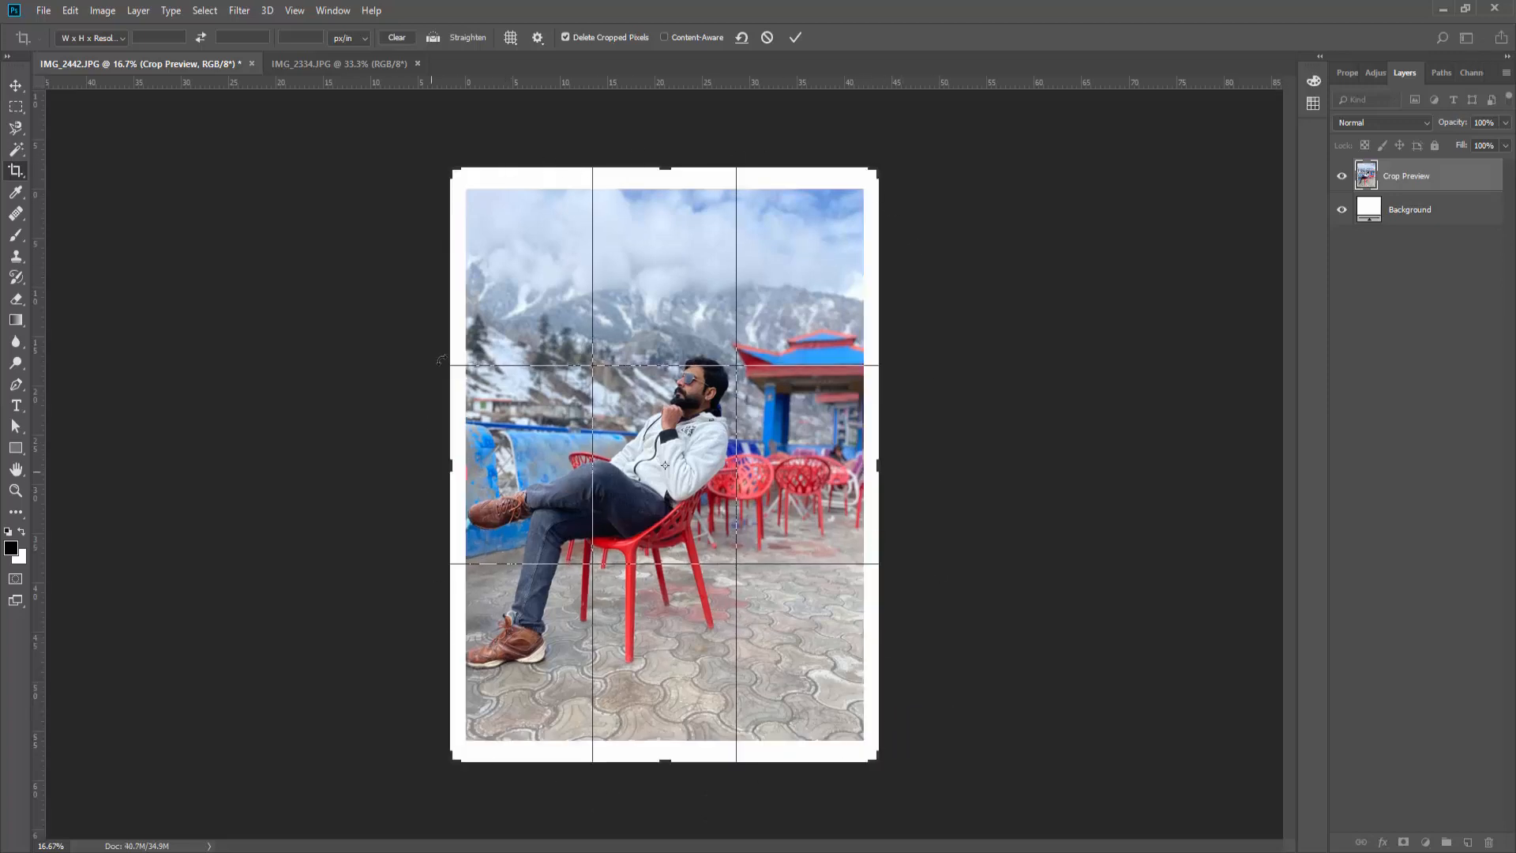
pyautogui.press('Return')
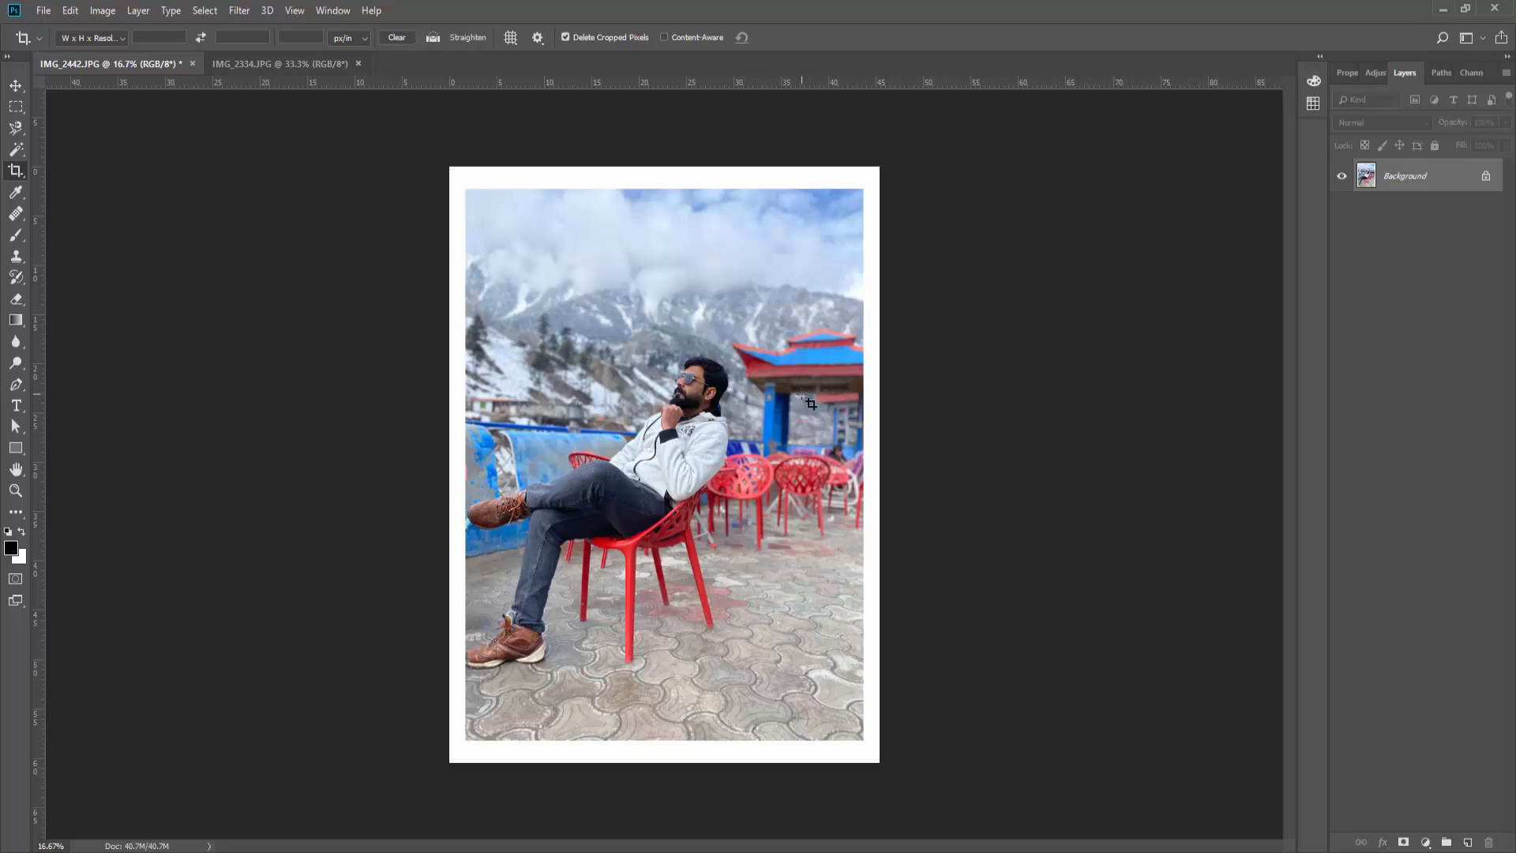
pyautogui.hotkey('ctrl', 'z')
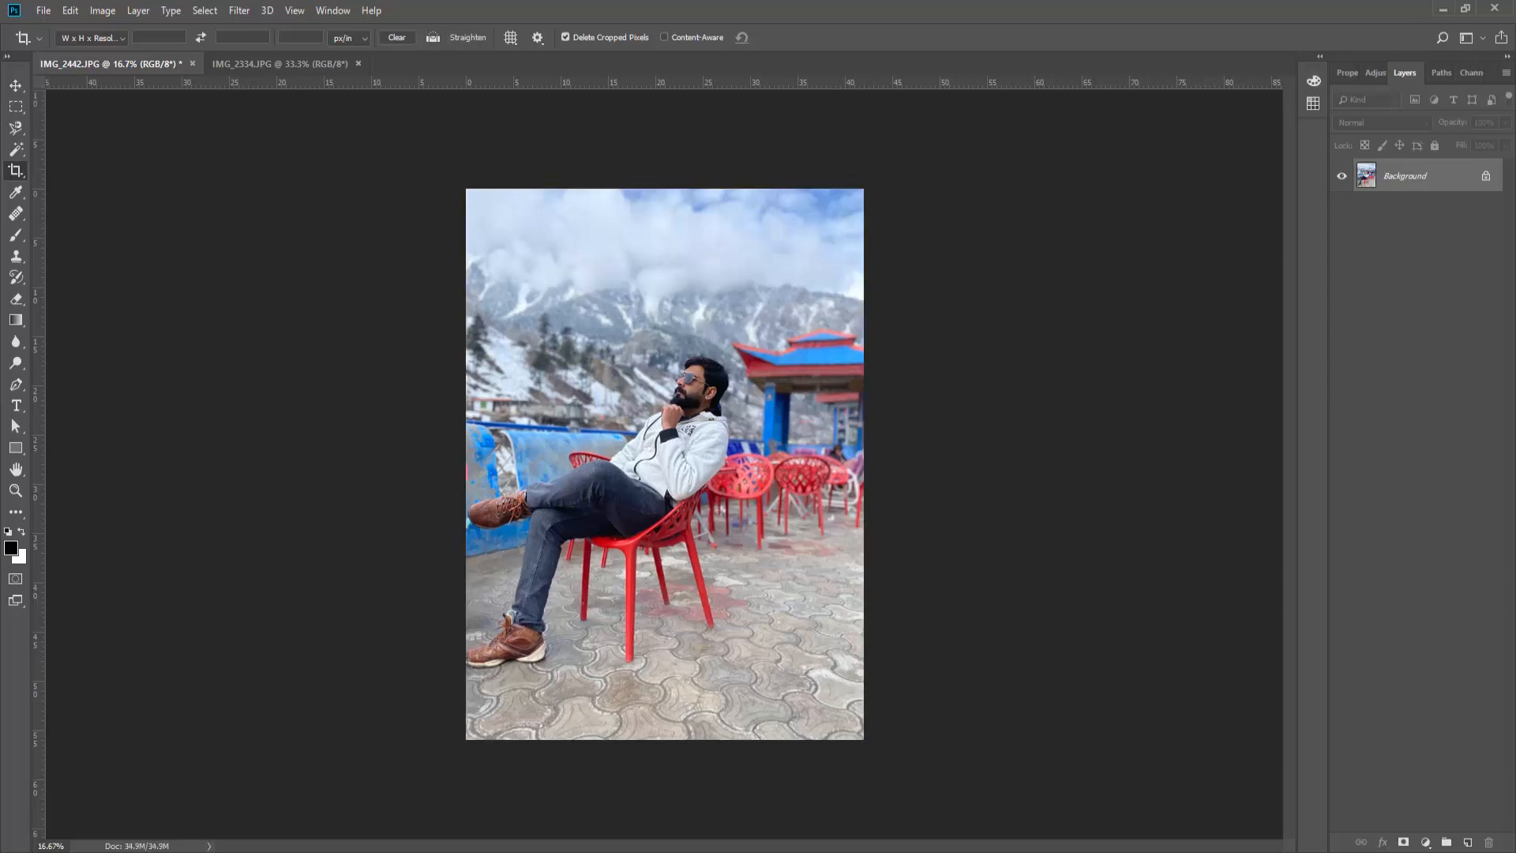
# Unlock the background layer and try extending the canvas evenly with a transparent border, undoing the extension
pyautogui.click(1487, 179)
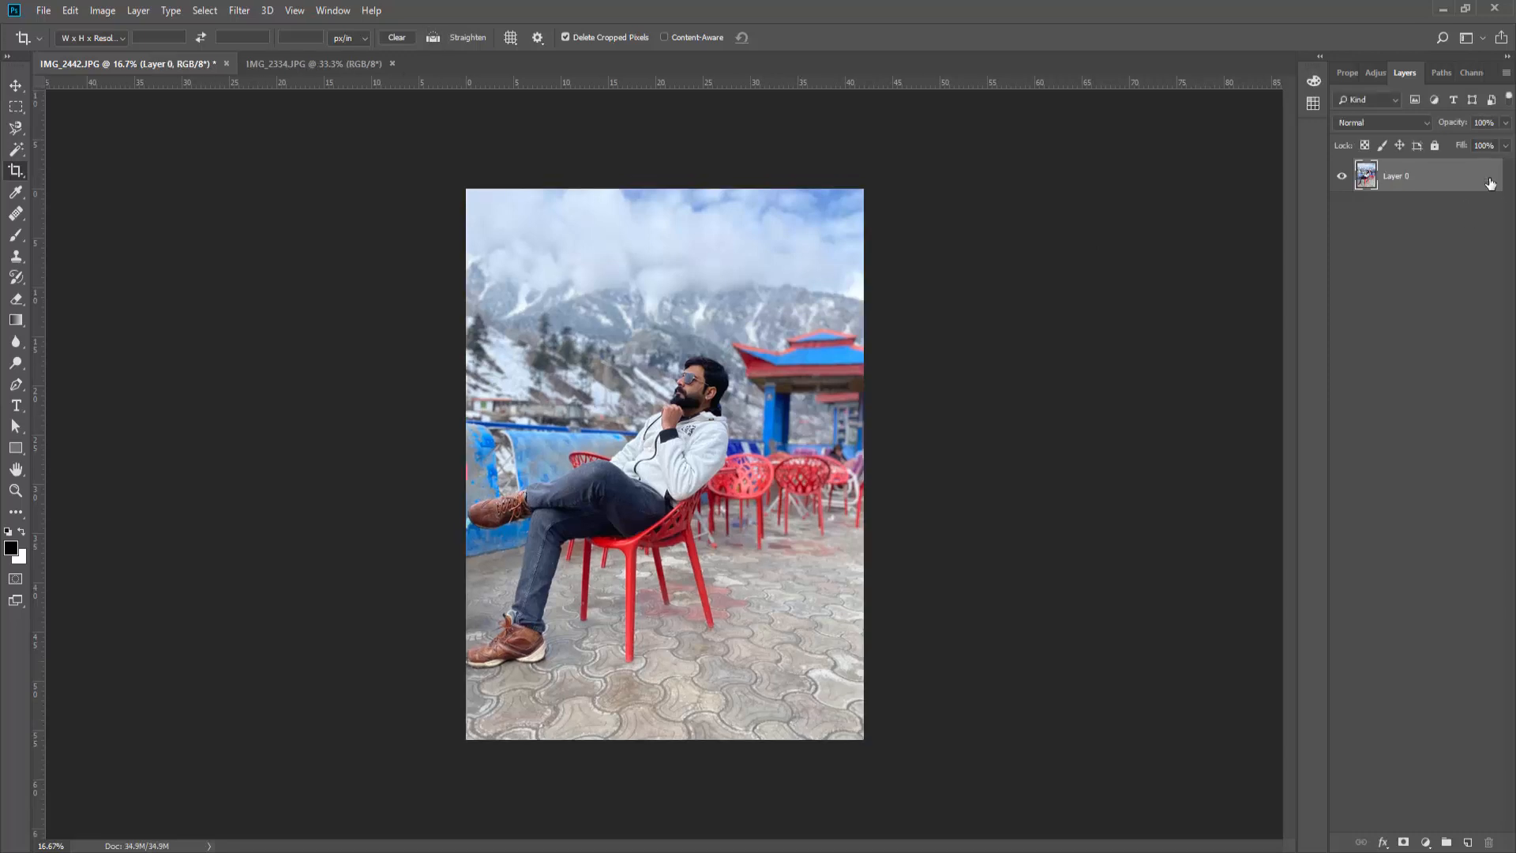
pyautogui.moveTo(456, 161); pyautogui.dragTo(951, 798)
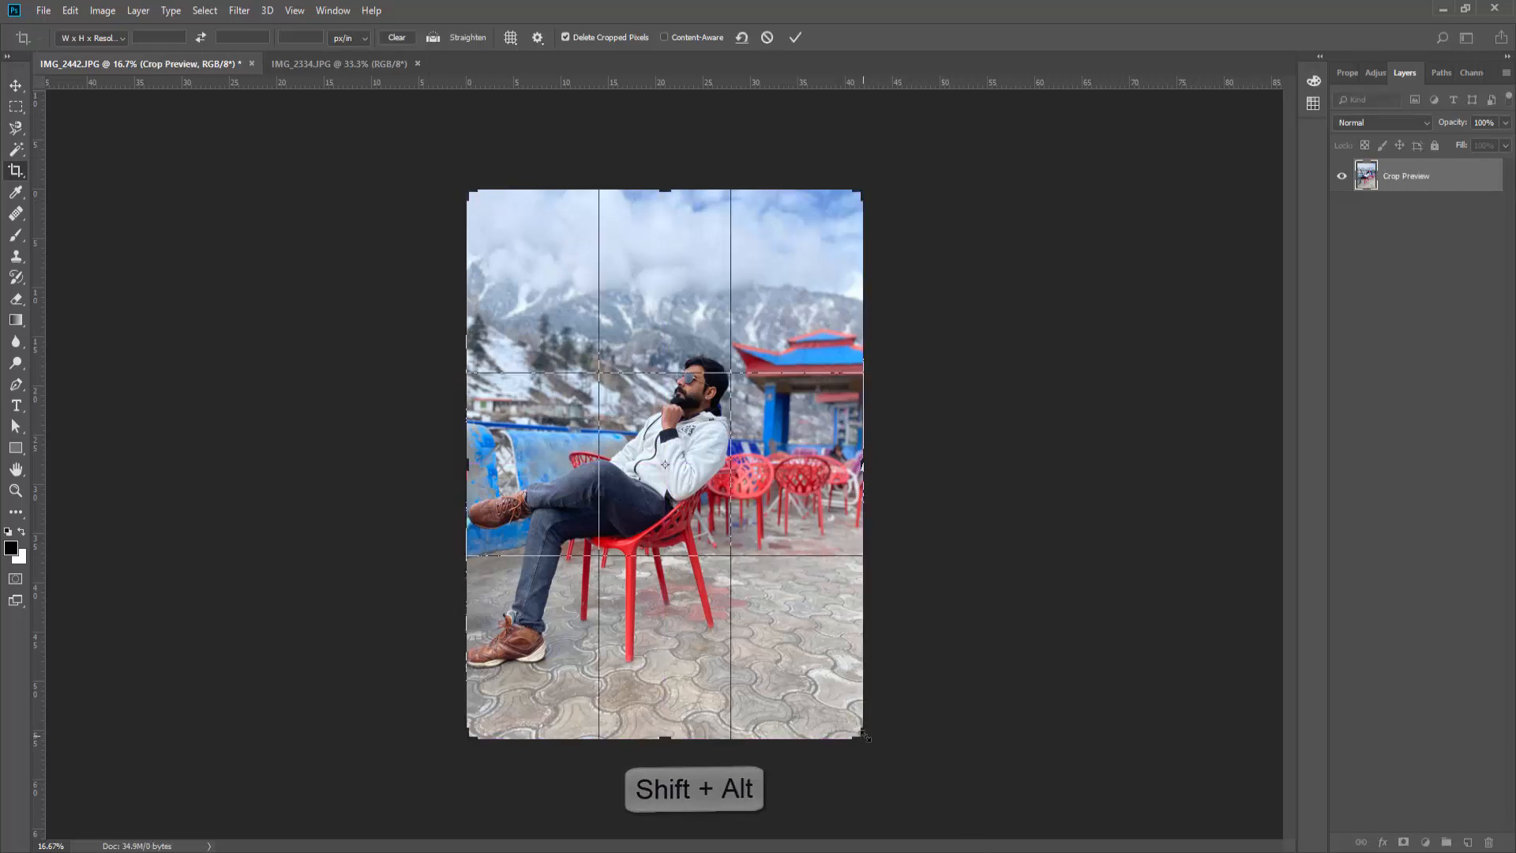
pyautogui.moveTo(863, 739); pyautogui.dragTo(885, 757)
pyautogui.hotkey('ctrl', 'r')
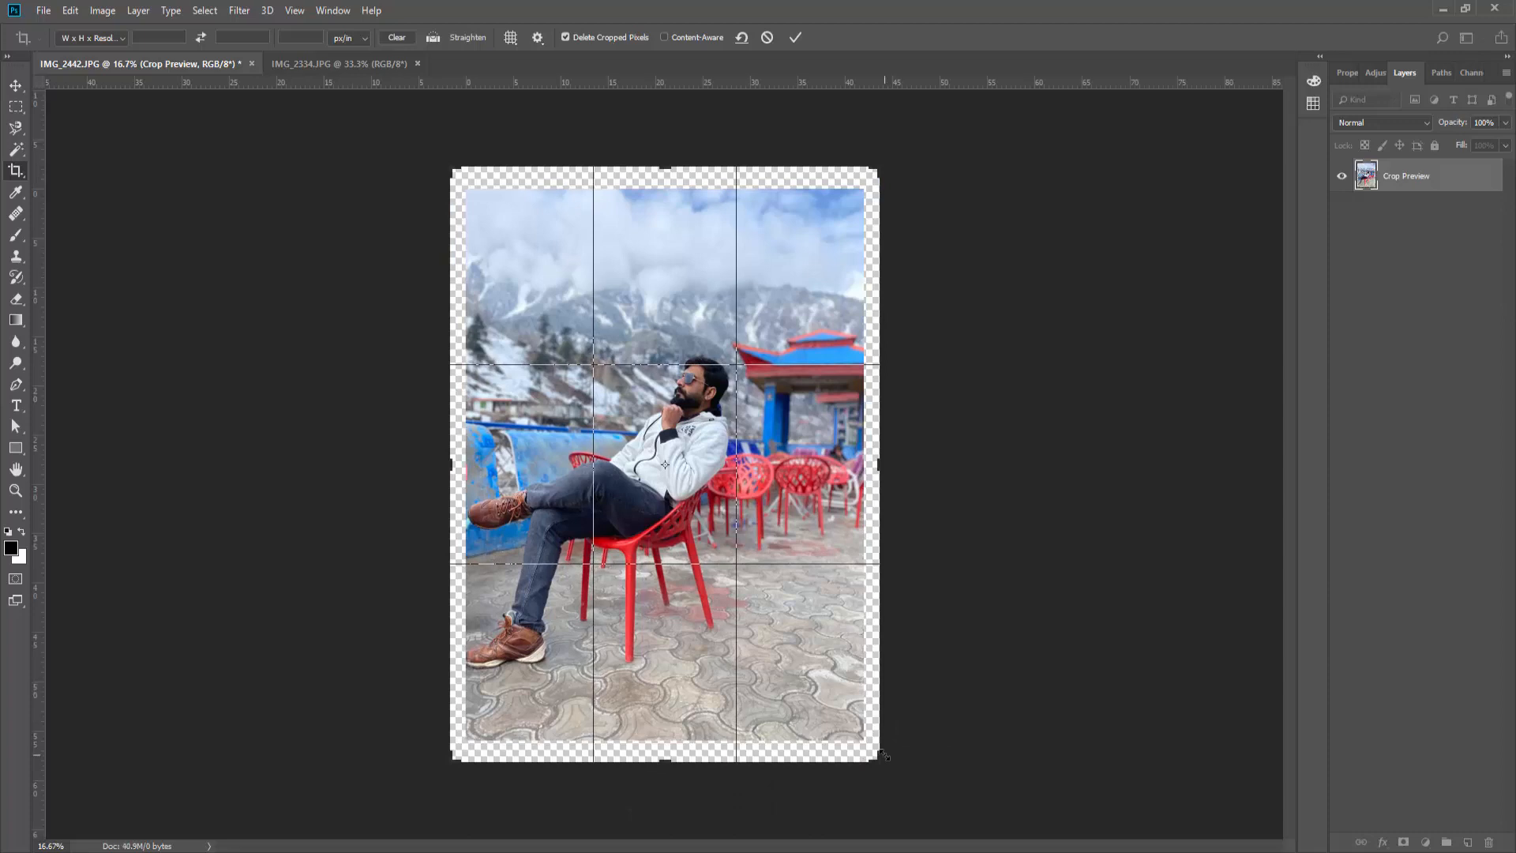
pyautogui.press('Return')
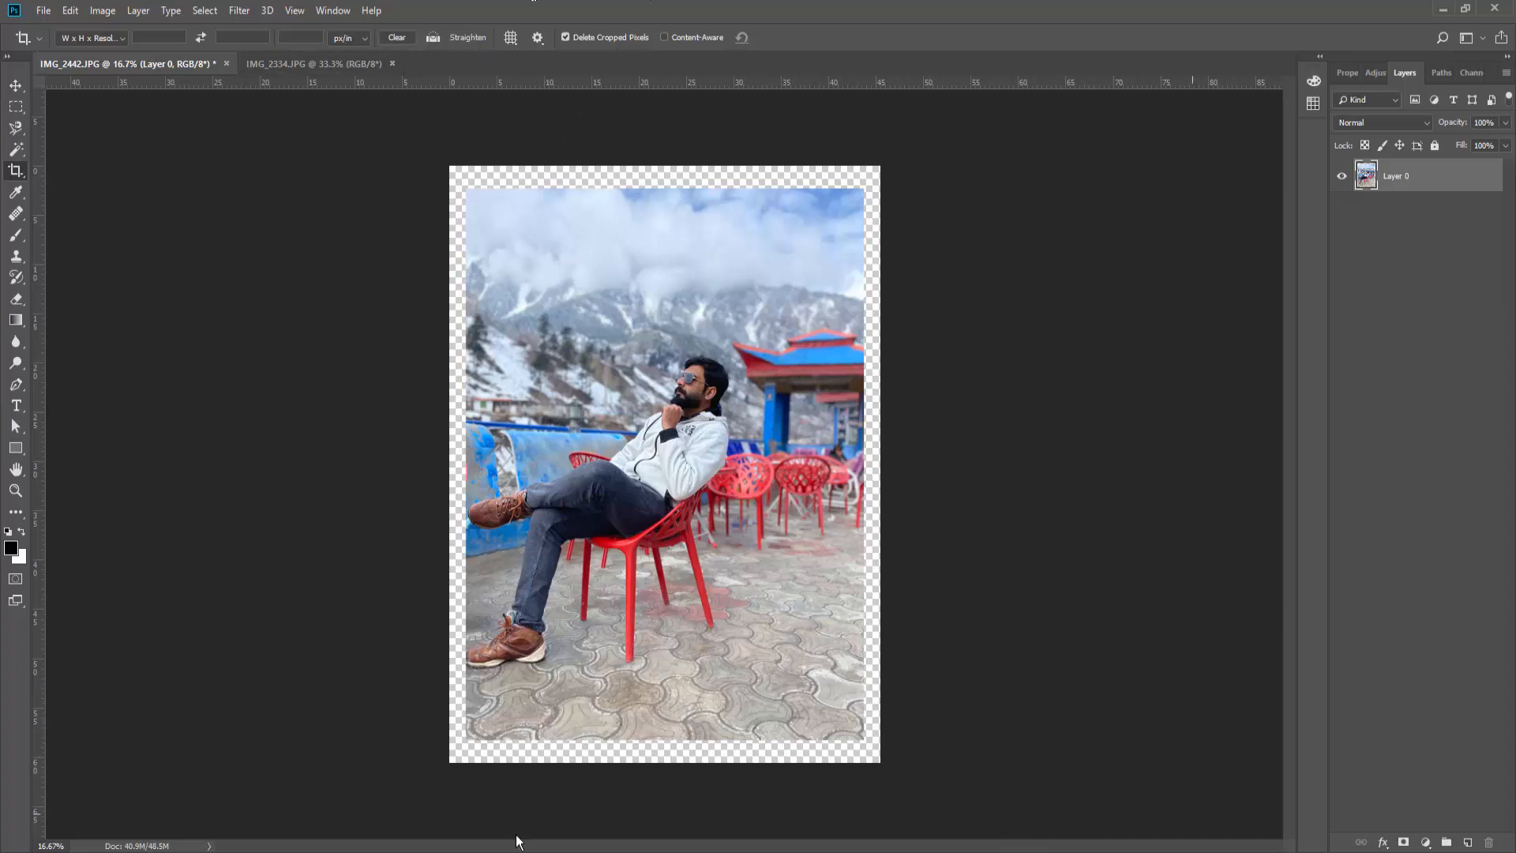
pyautogui.hotkey('ctrl', 'alt', 'z')
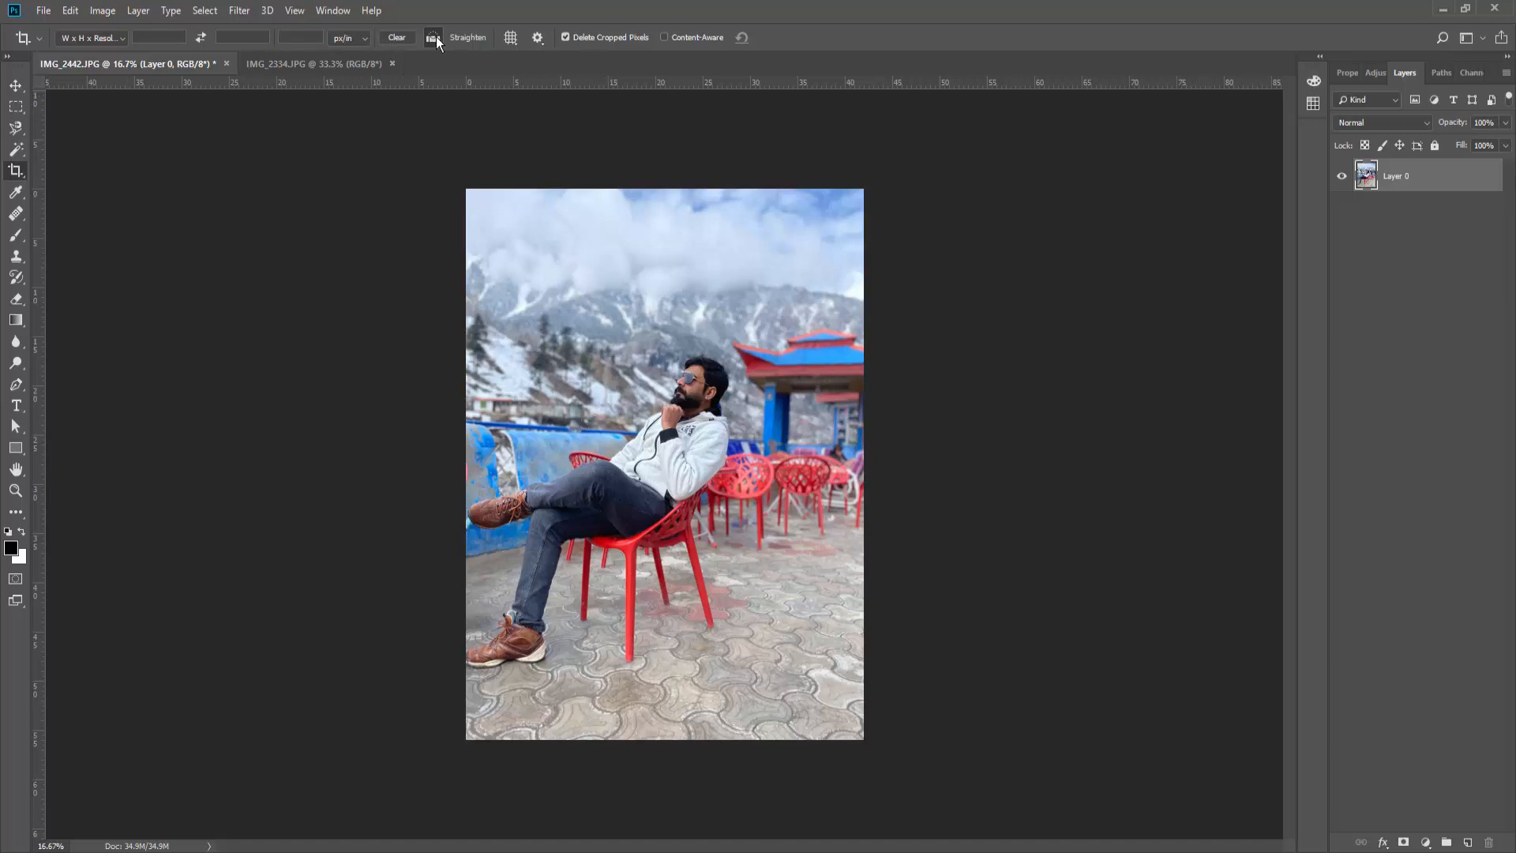
# Try to straighten the photo along the top edge of the blue wall, about -3.6°, cancelling the crop preview
pyautogui.moveTo(468, 172); pyautogui.dragTo(961, 847)
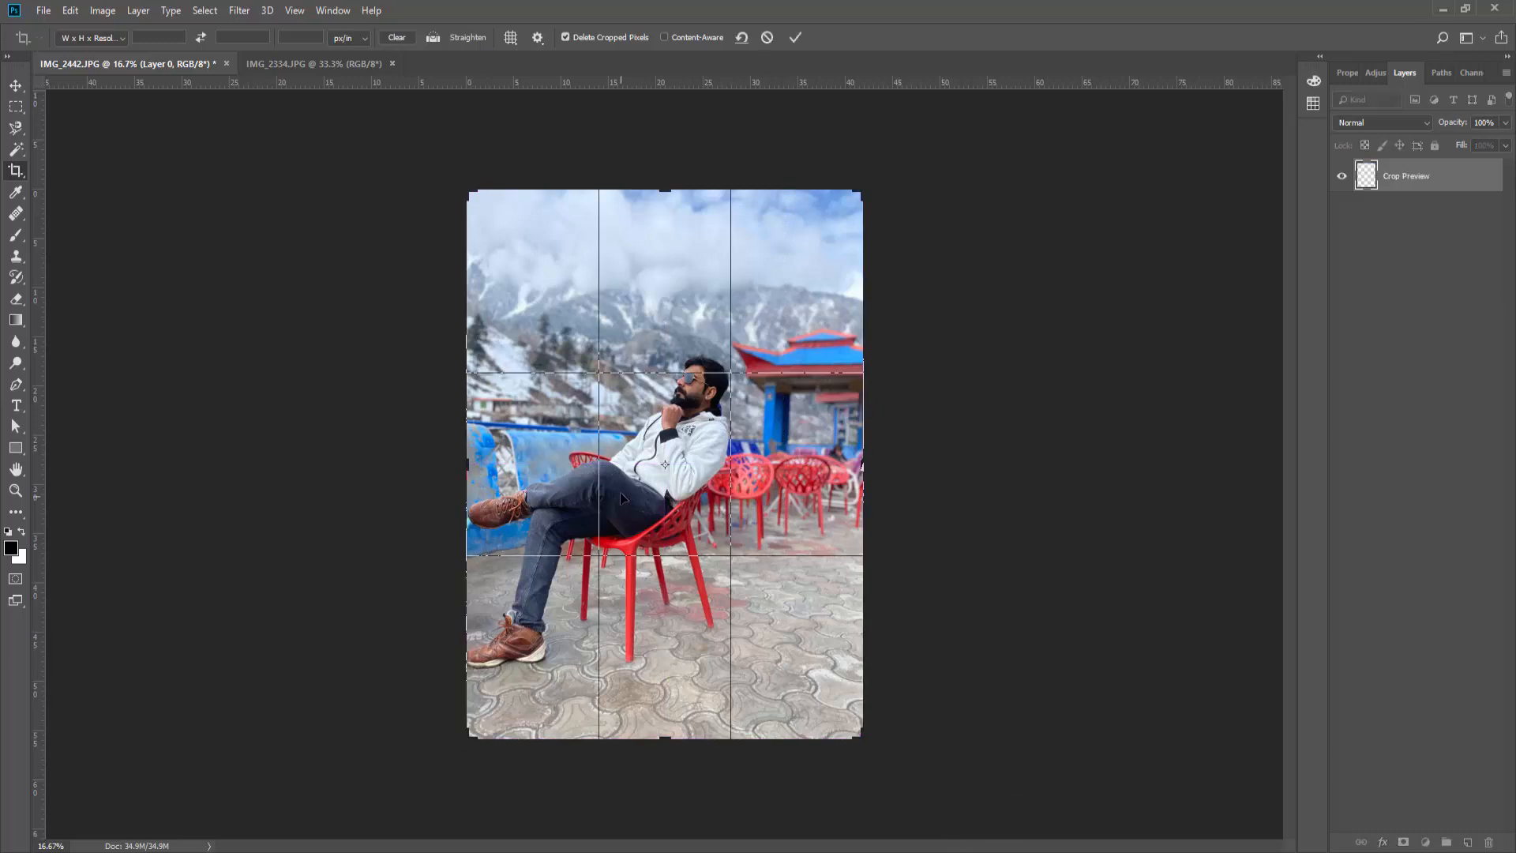
pyautogui.click(435, 36)
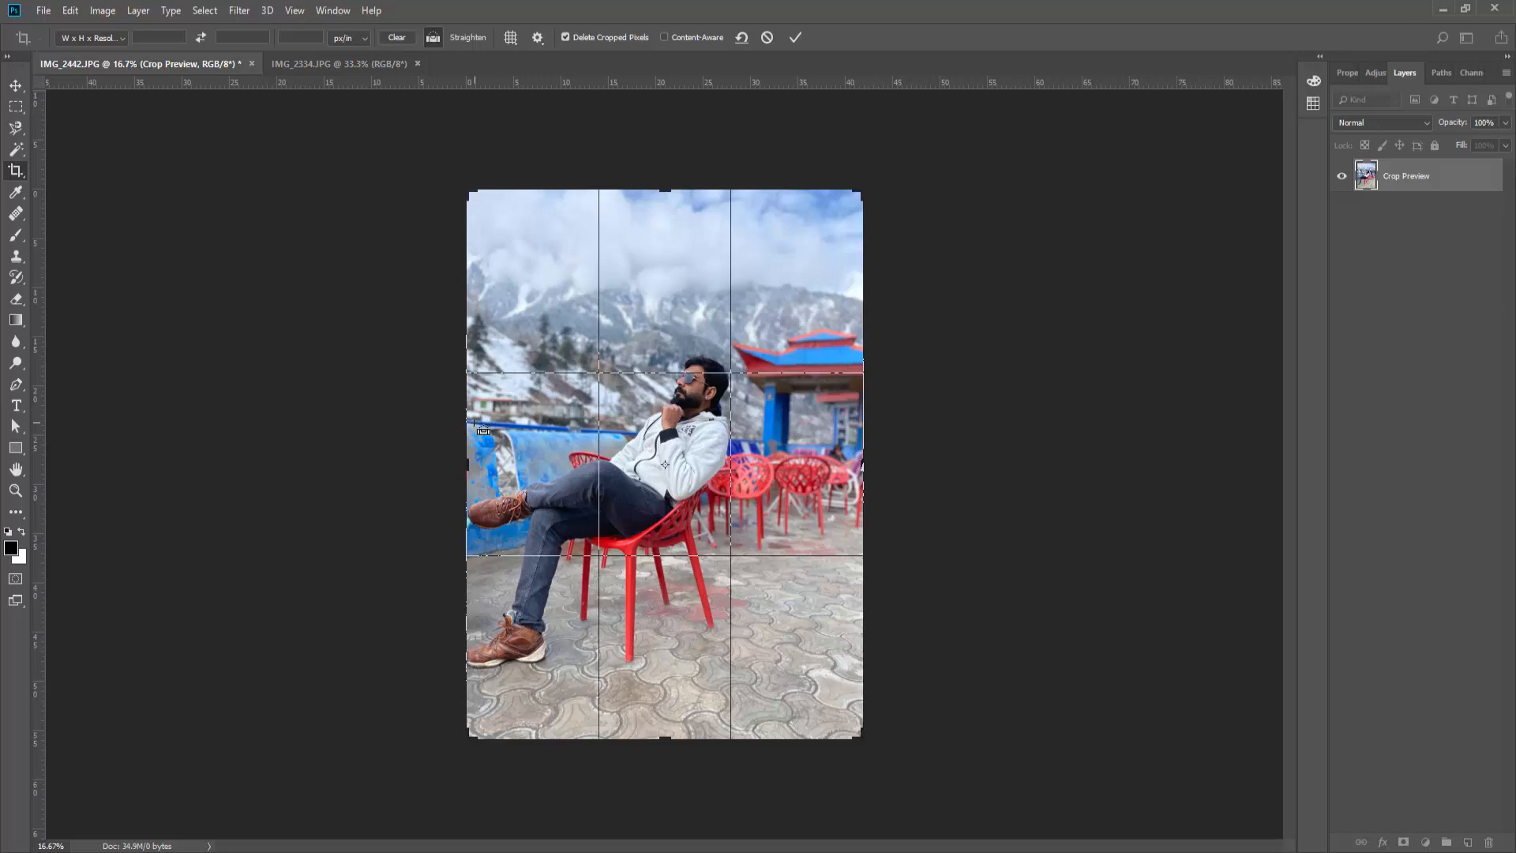
pyautogui.moveTo(474, 422)
pyautogui.mouseDown()
pyautogui.moveTo(855, 447)
pyautogui.moveTo(564, 424)
pyautogui.moveTo(827, 432)
pyautogui.moveTo(855, 447)
pyautogui.mouseUp()
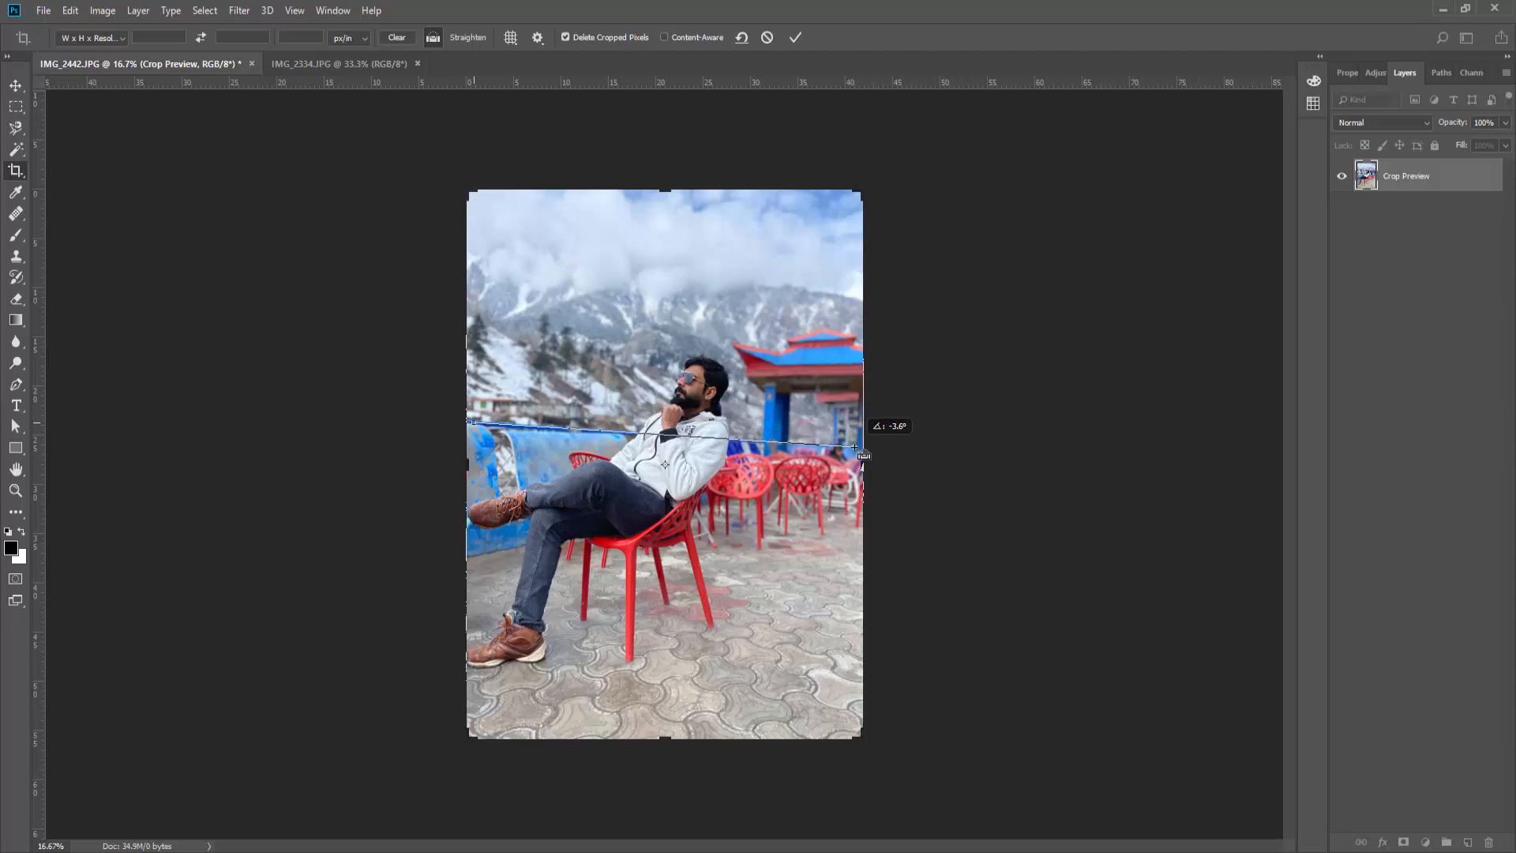
pyautogui.moveTo(855, 447); pyautogui.dragTo(855, 447)
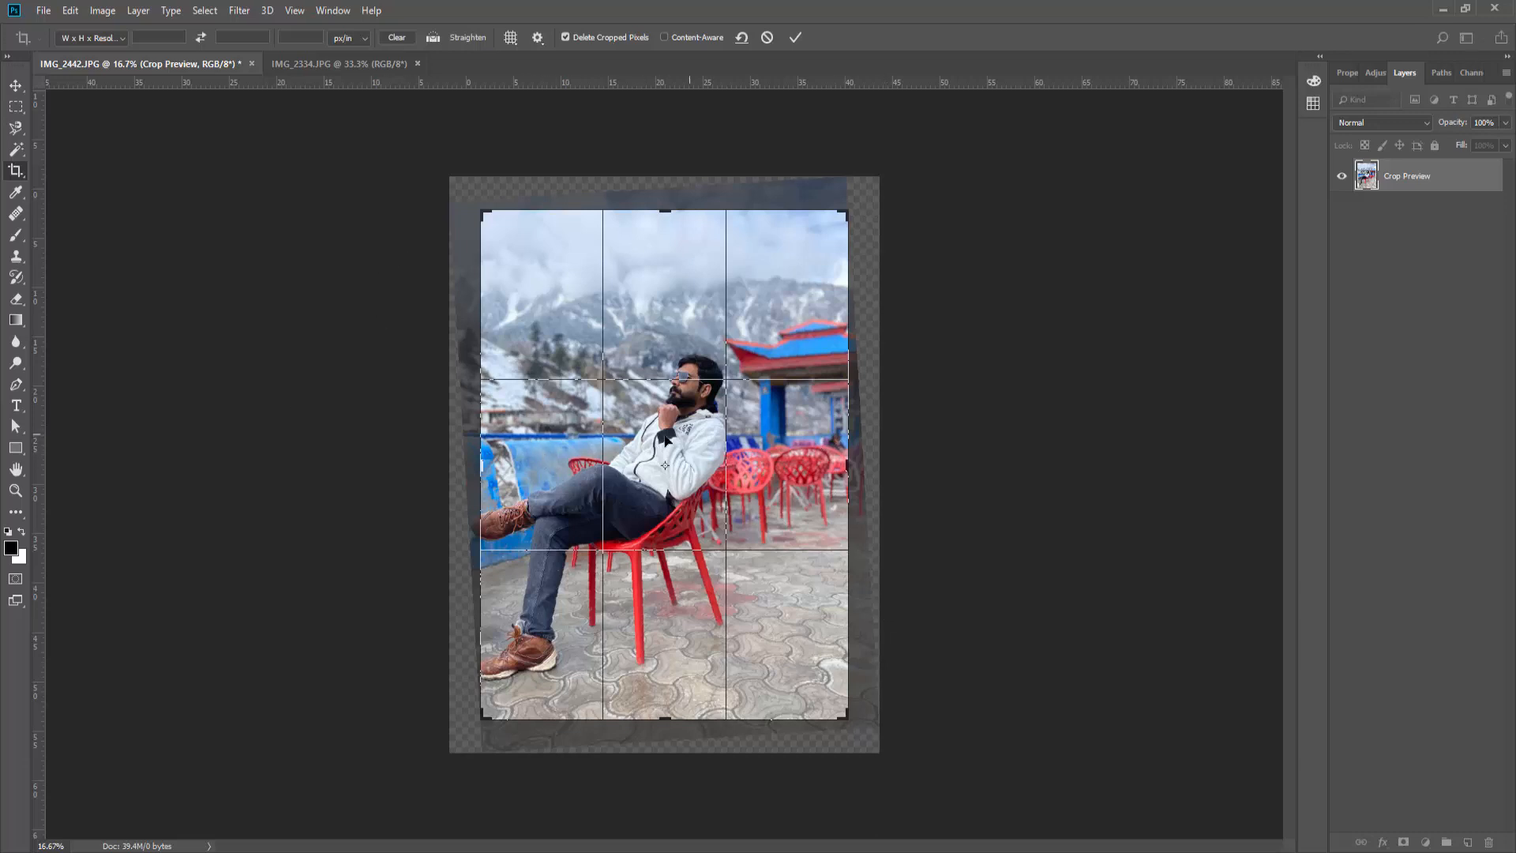
pyautogui.click(767, 37)
# Choose the Rule of Thirds crop overlay, shift the photo up and sideways inside the full-size crop frame, and apply the crop
pyautogui.click(514, 44)
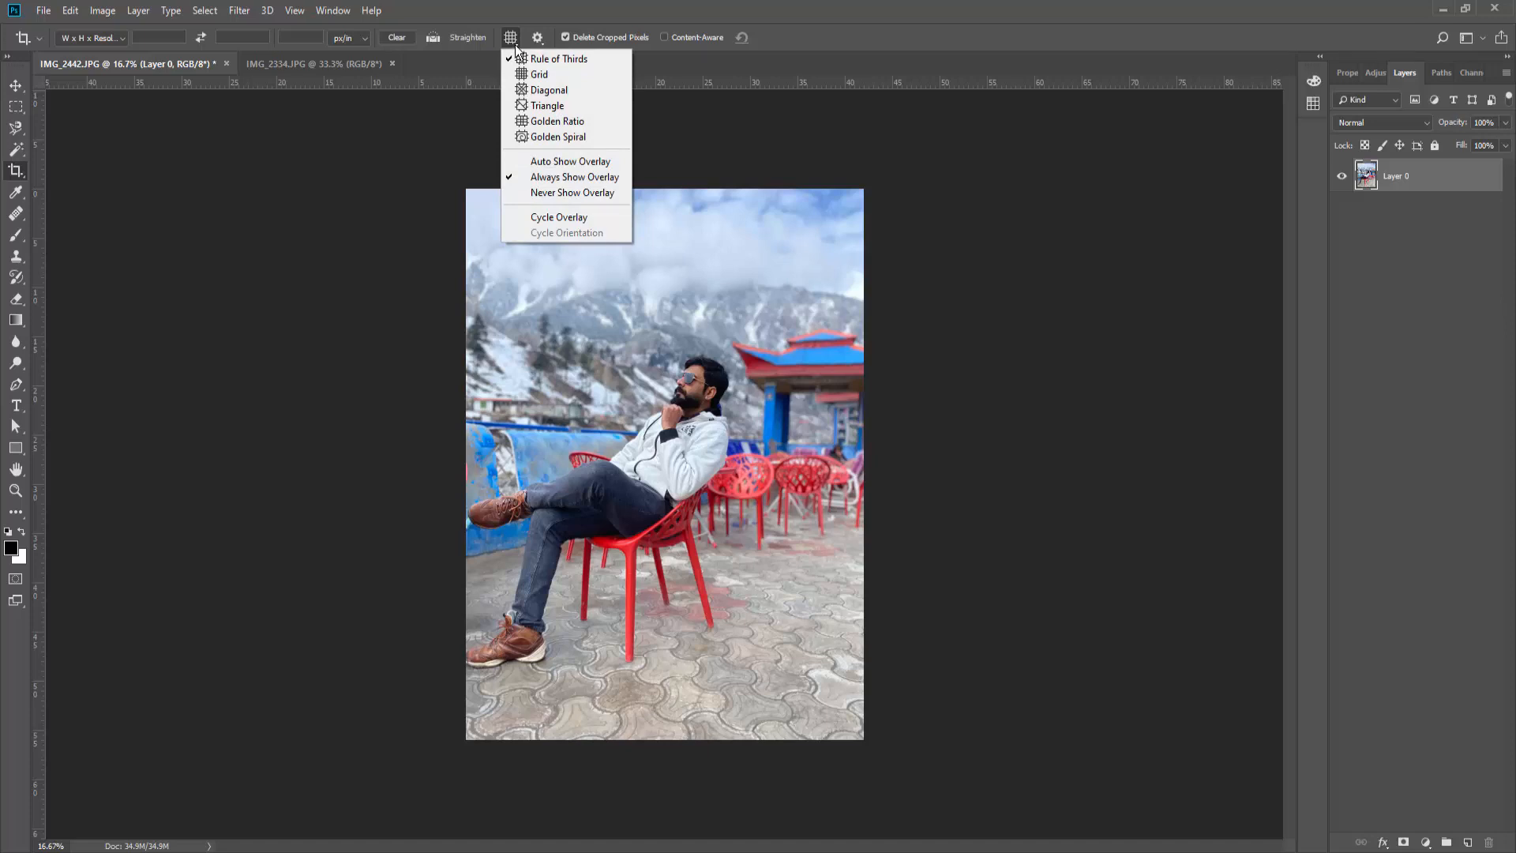
pyautogui.click(562, 60)
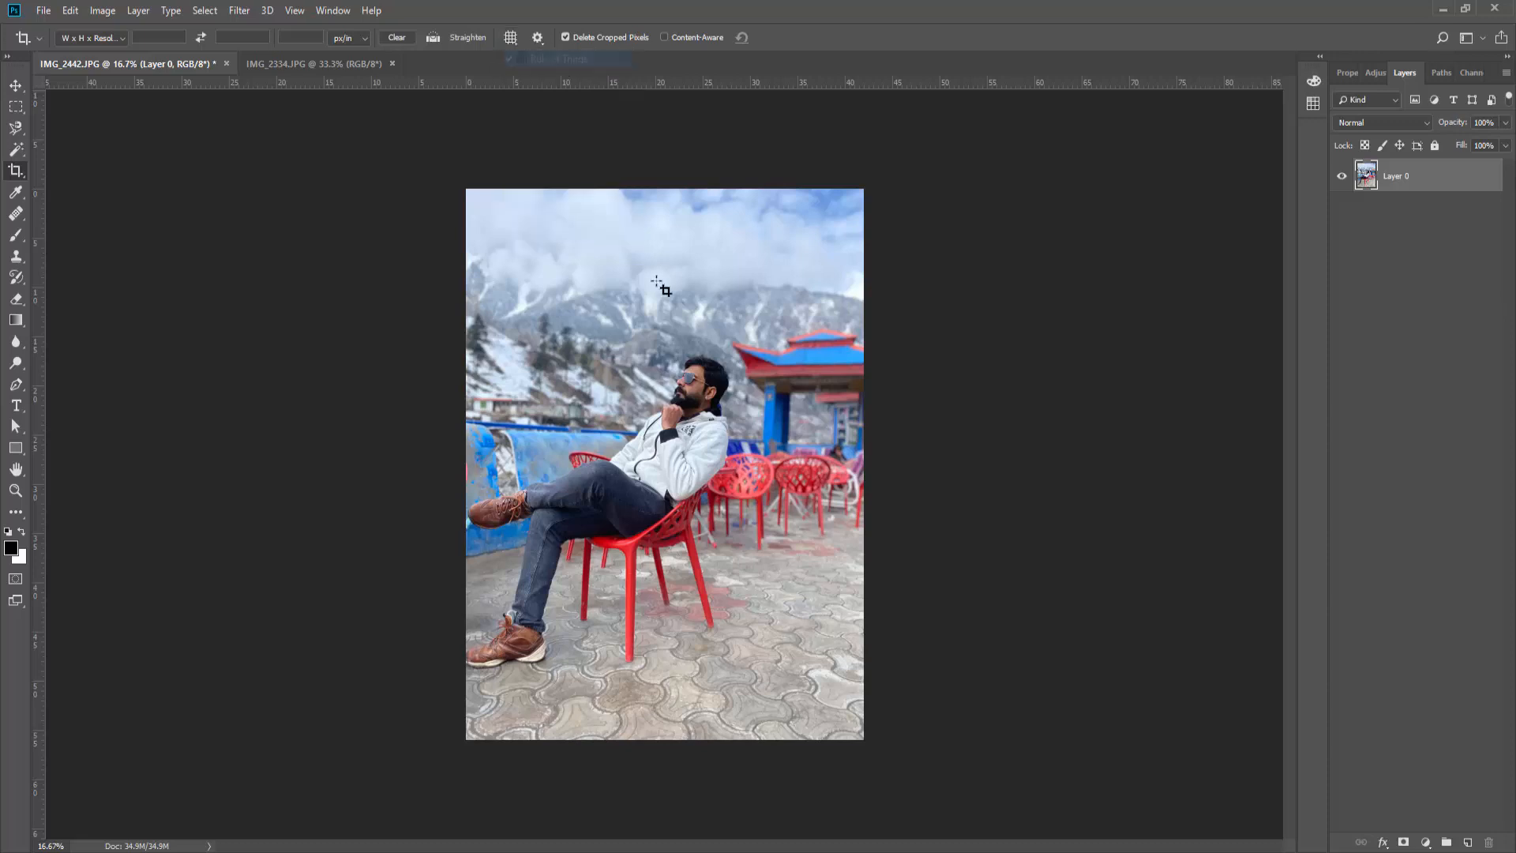
pyautogui.moveTo(451, 172); pyautogui.dragTo(974, 803)
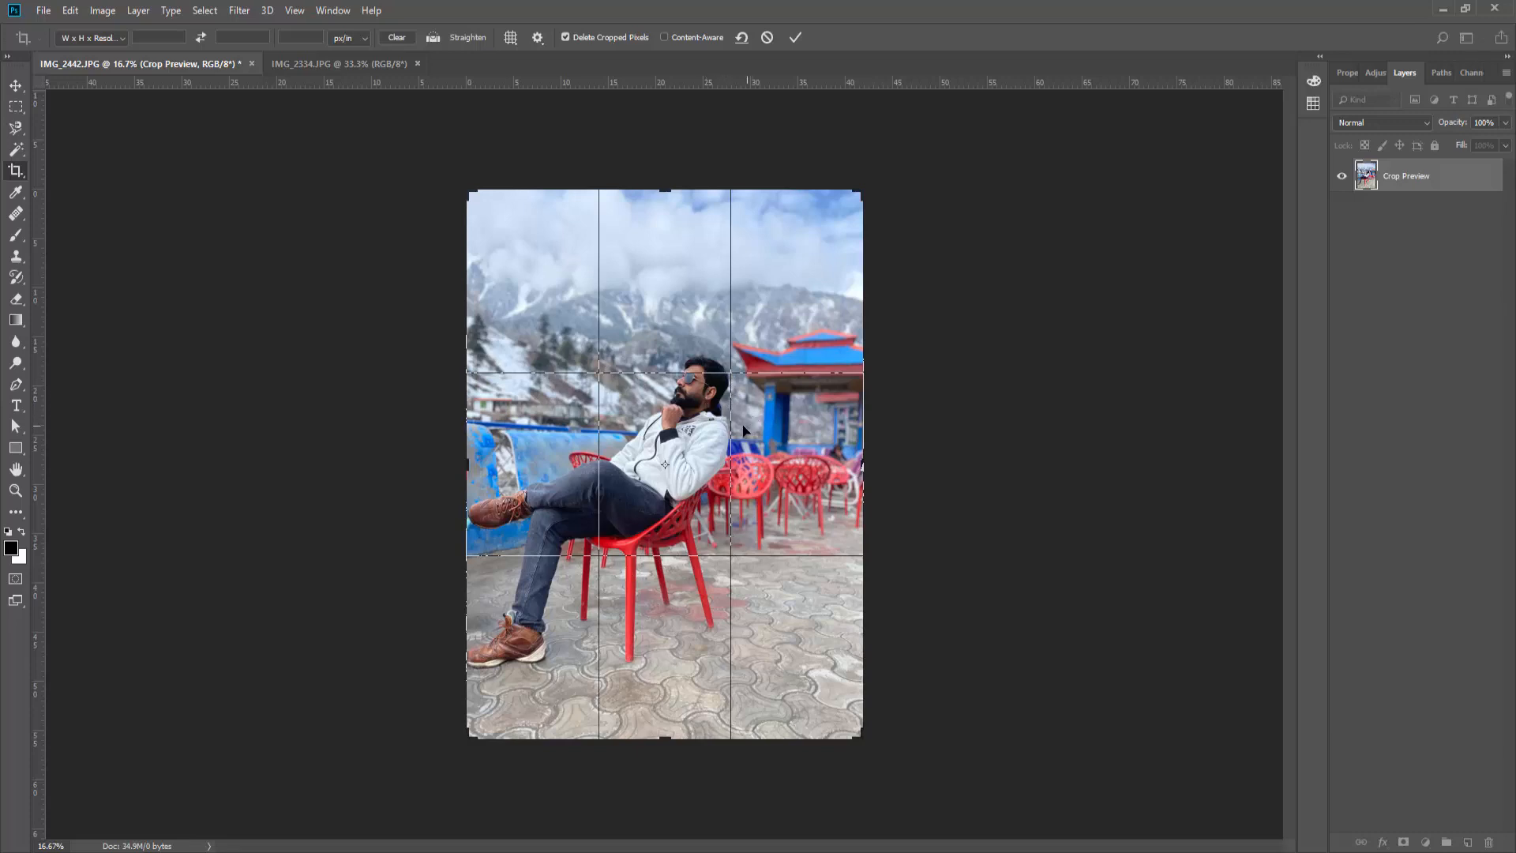
pyautogui.moveTo(746, 429); pyautogui.dragTo(786, 413)
pyautogui.hotkey('ctrl', 'r')
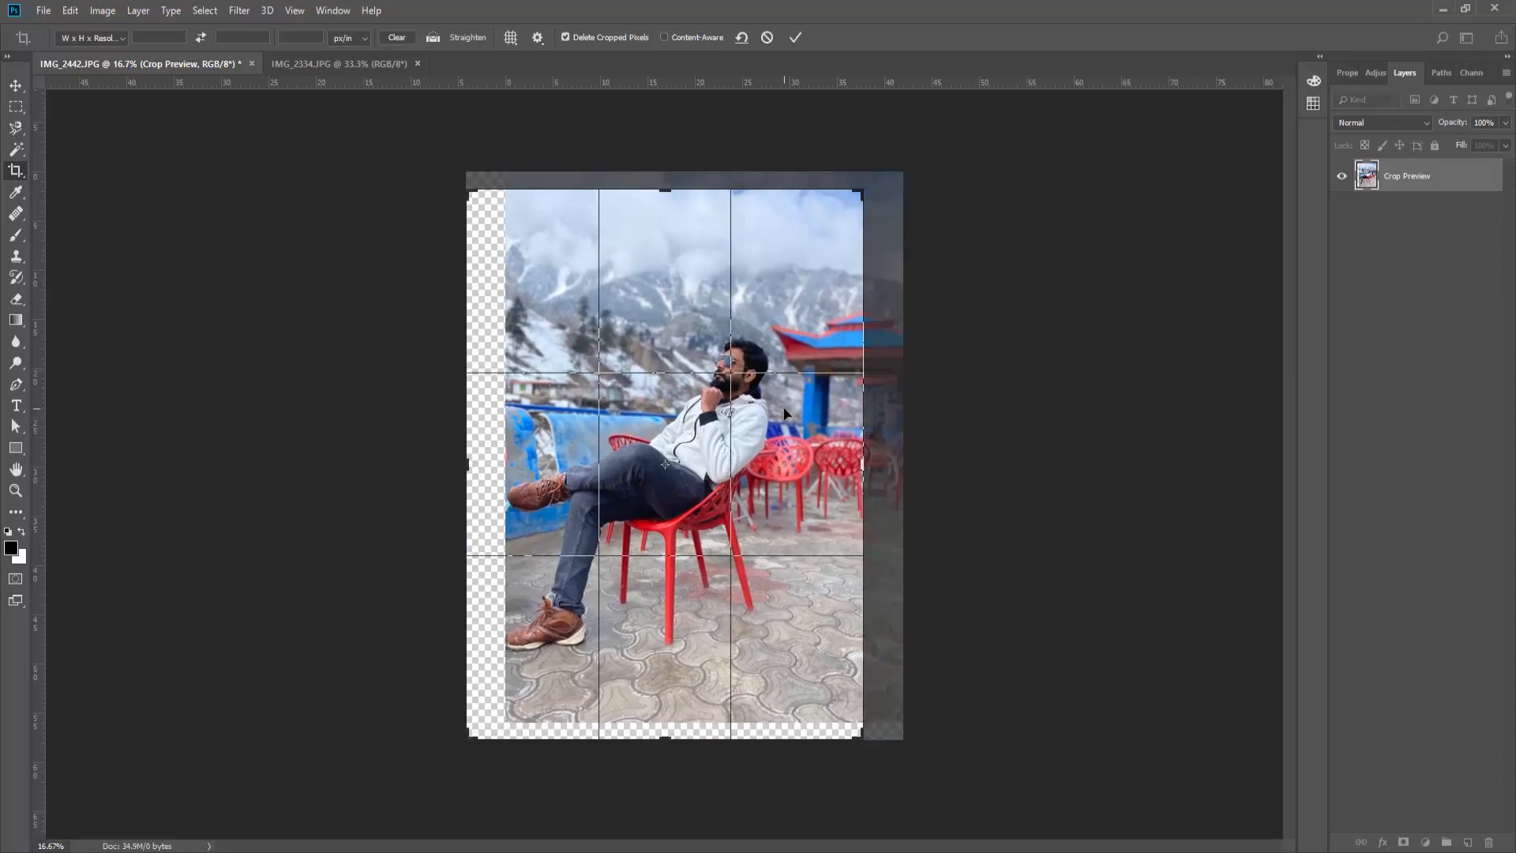
pyautogui.press('Return')
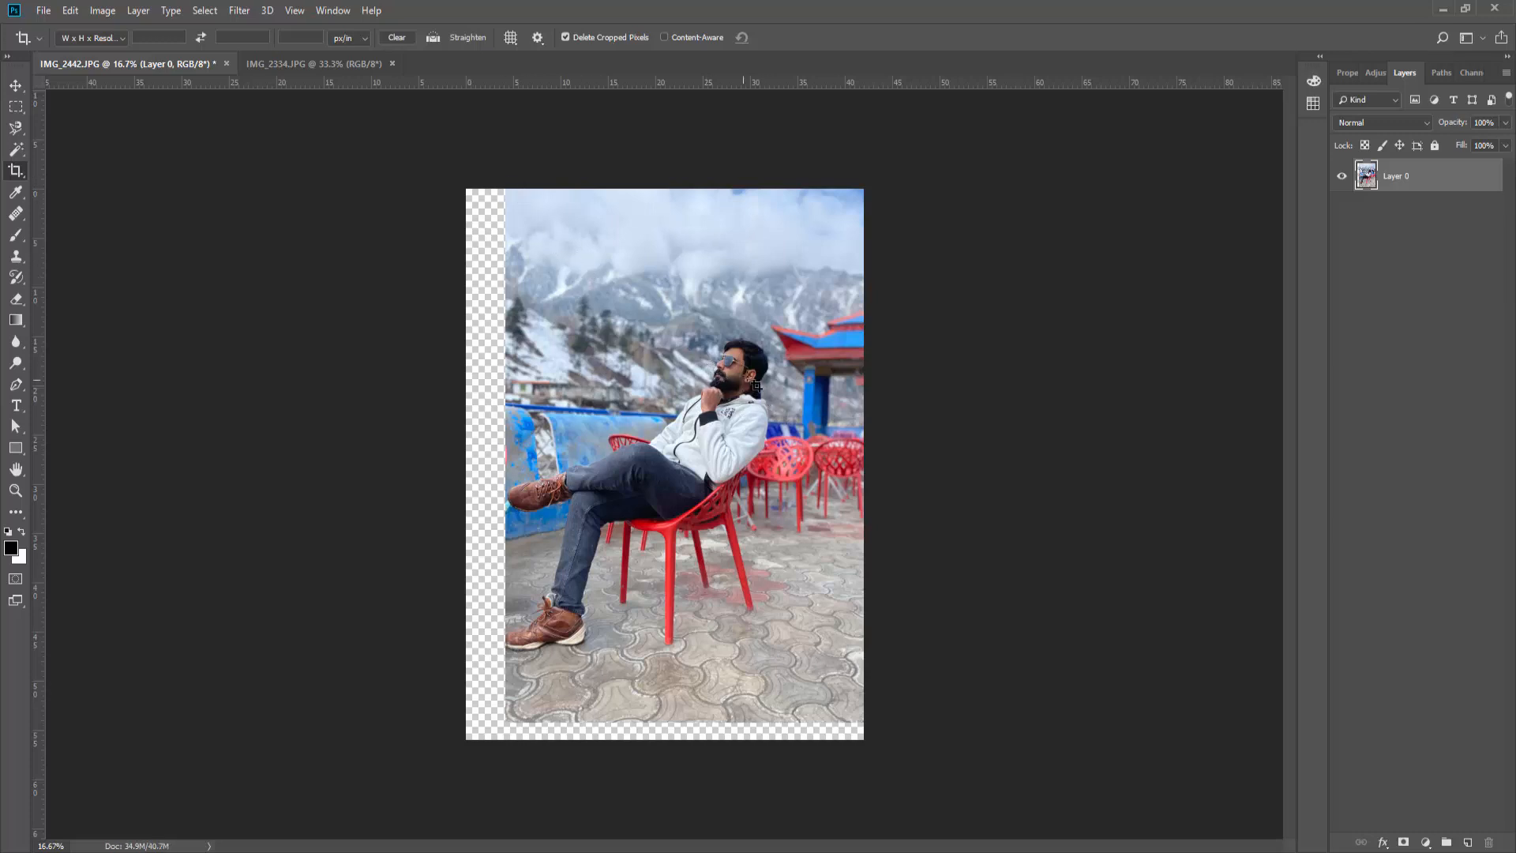
# Crop the photo tightly around the seated man's upper body, inspect the result, and undo back to the full photo
pyautogui.moveTo(638, 275); pyautogui.dragTo(827, 531)
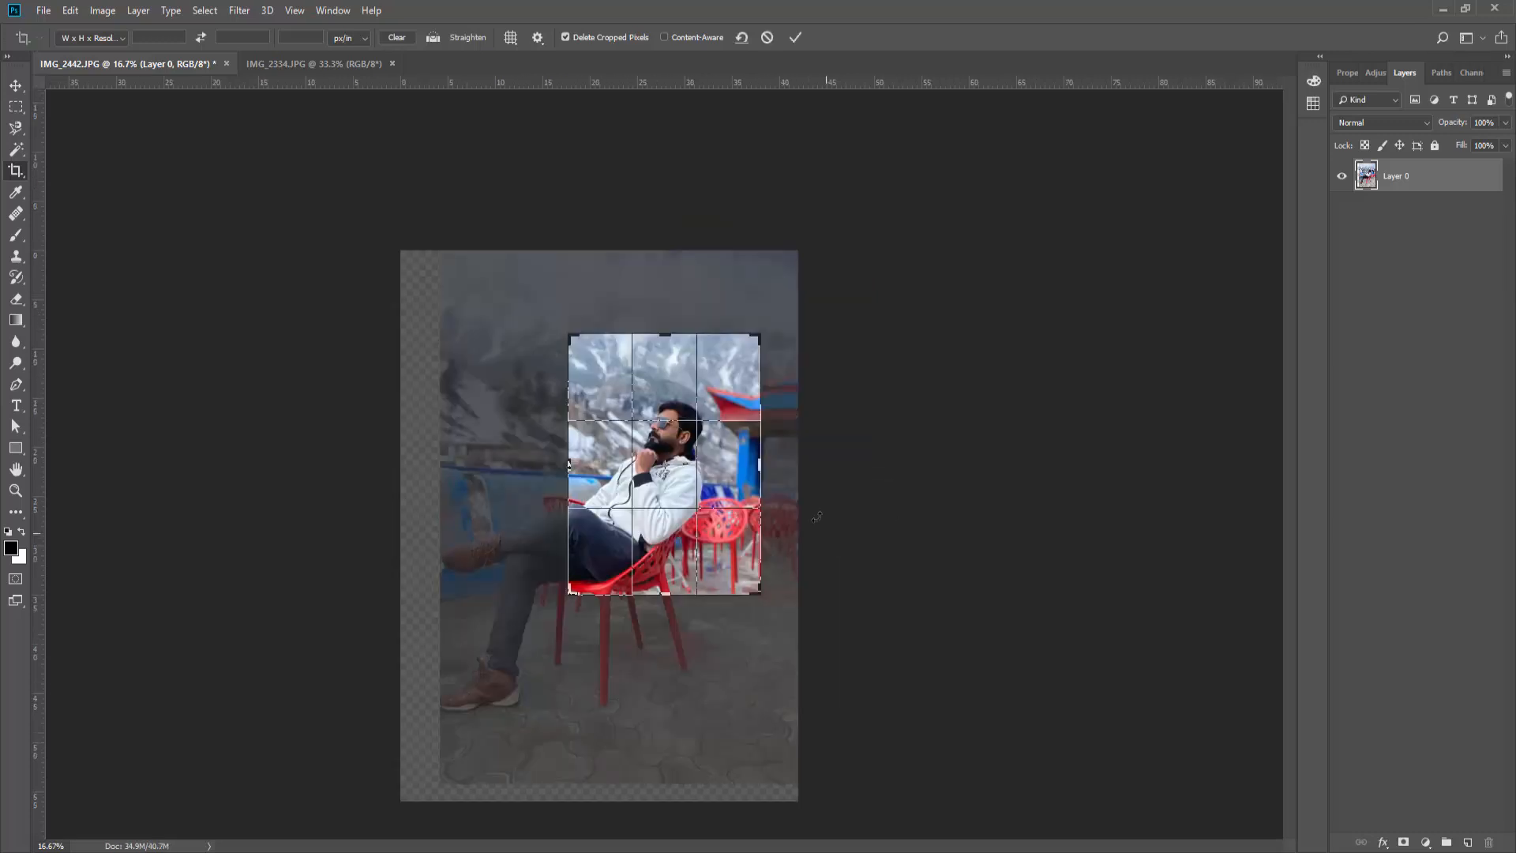
pyautogui.moveTo(697, 426); pyautogui.dragTo(728, 417)
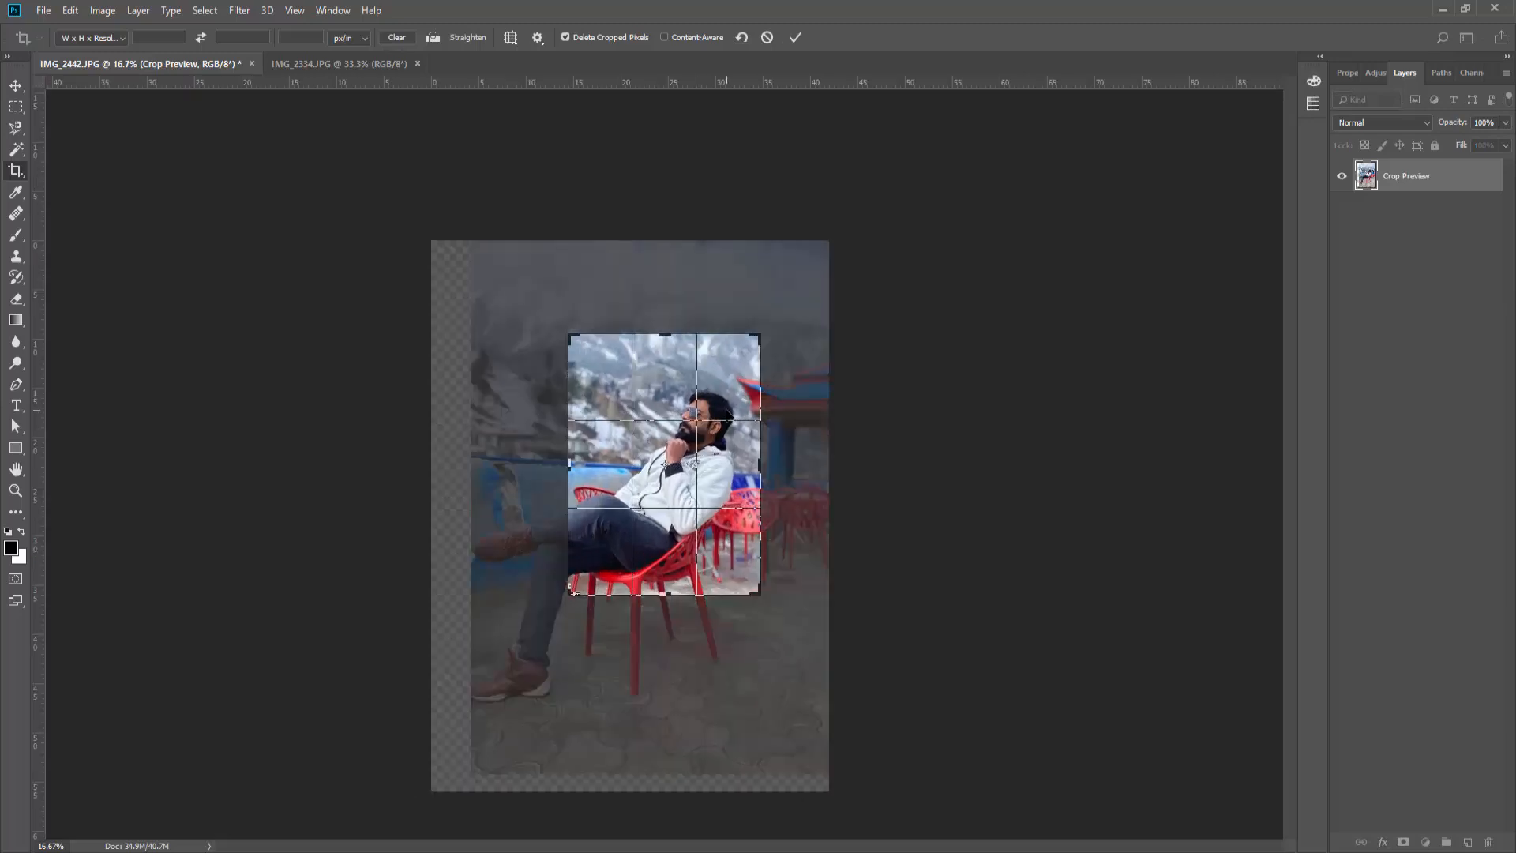
pyautogui.press('Return')
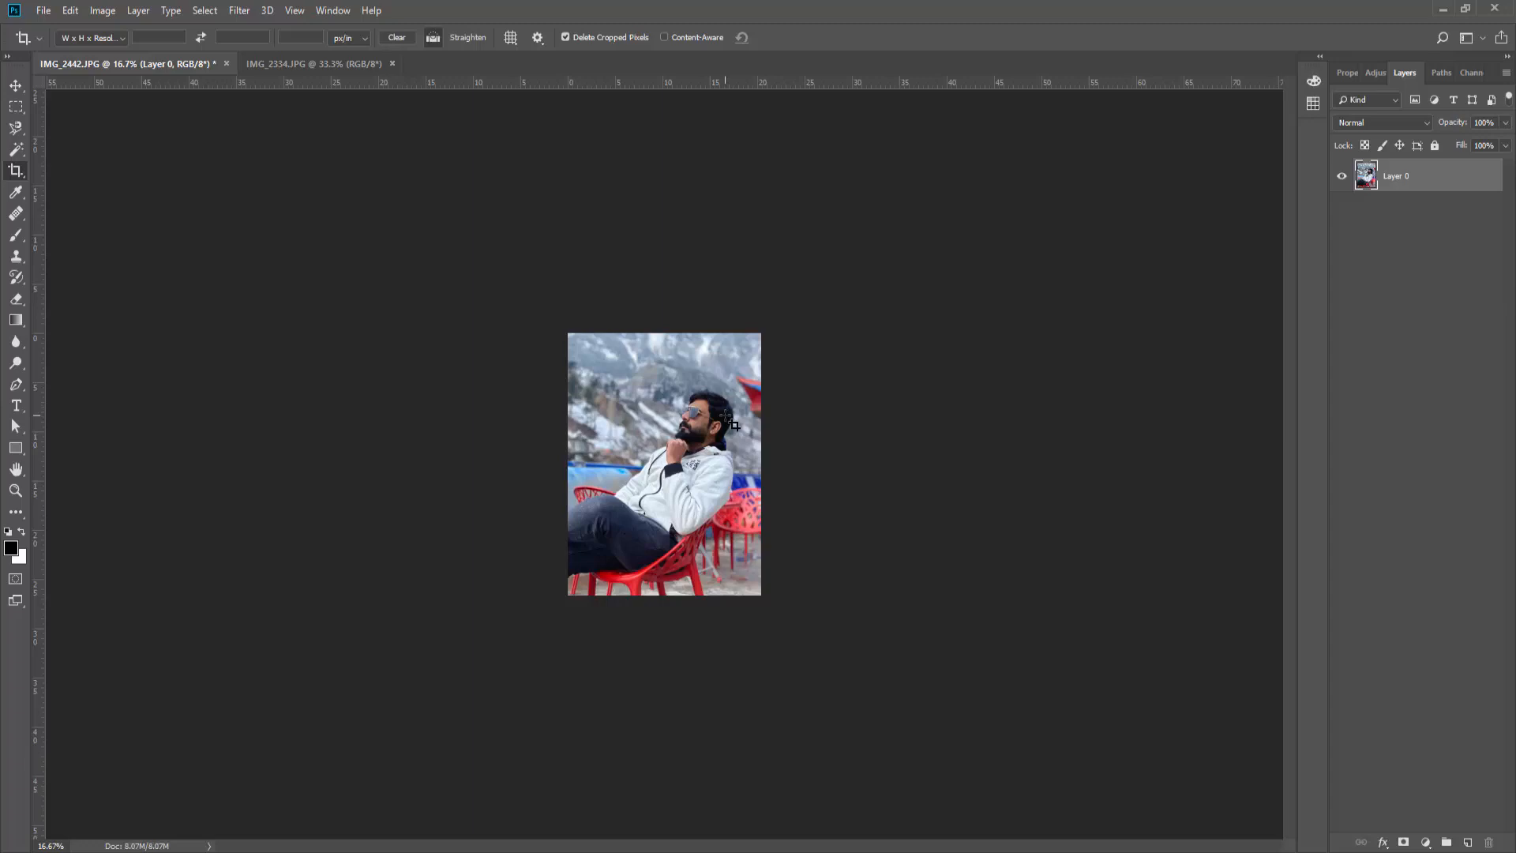
pyautogui.hotkey('ctrl', '+')
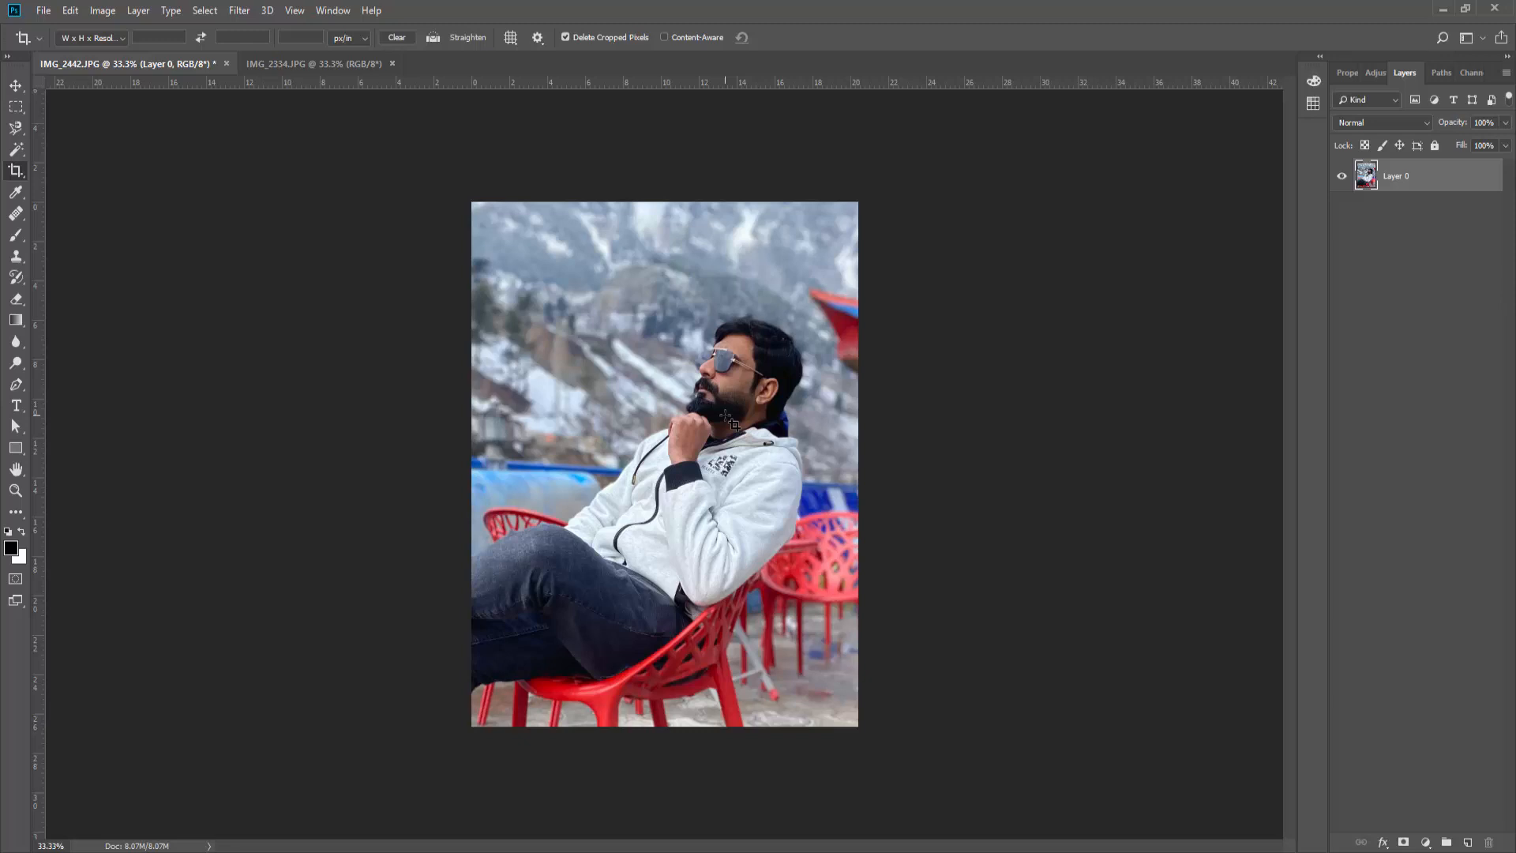
pyautogui.press('ctrl')
pyautogui.hotkey('ctrl', 'z')
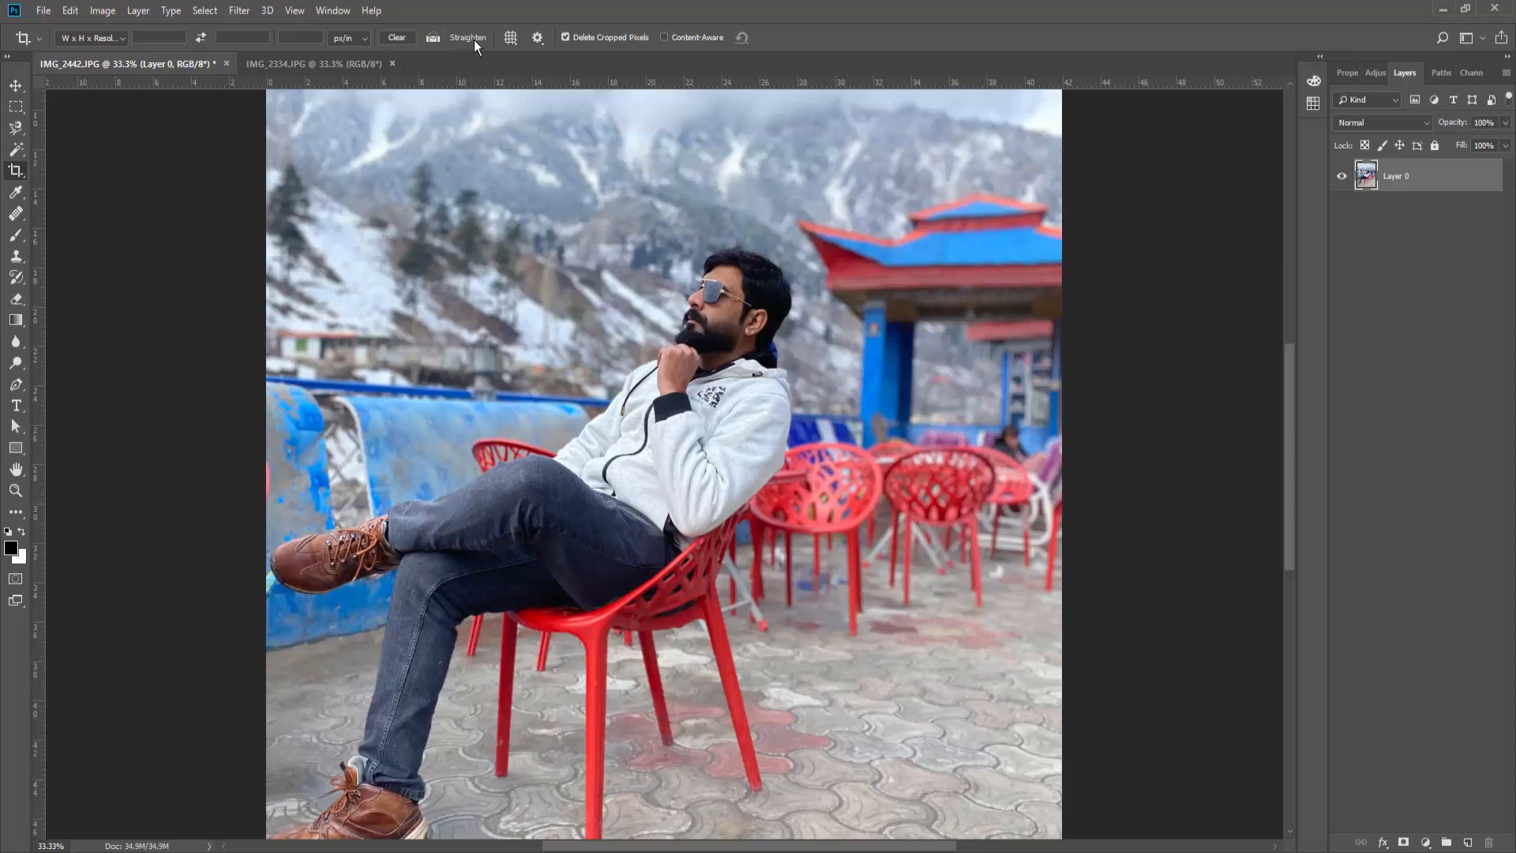
# Switch the crop overlay to Diagonal and draw a nearly square crop area around the man
pyautogui.click(510, 38)
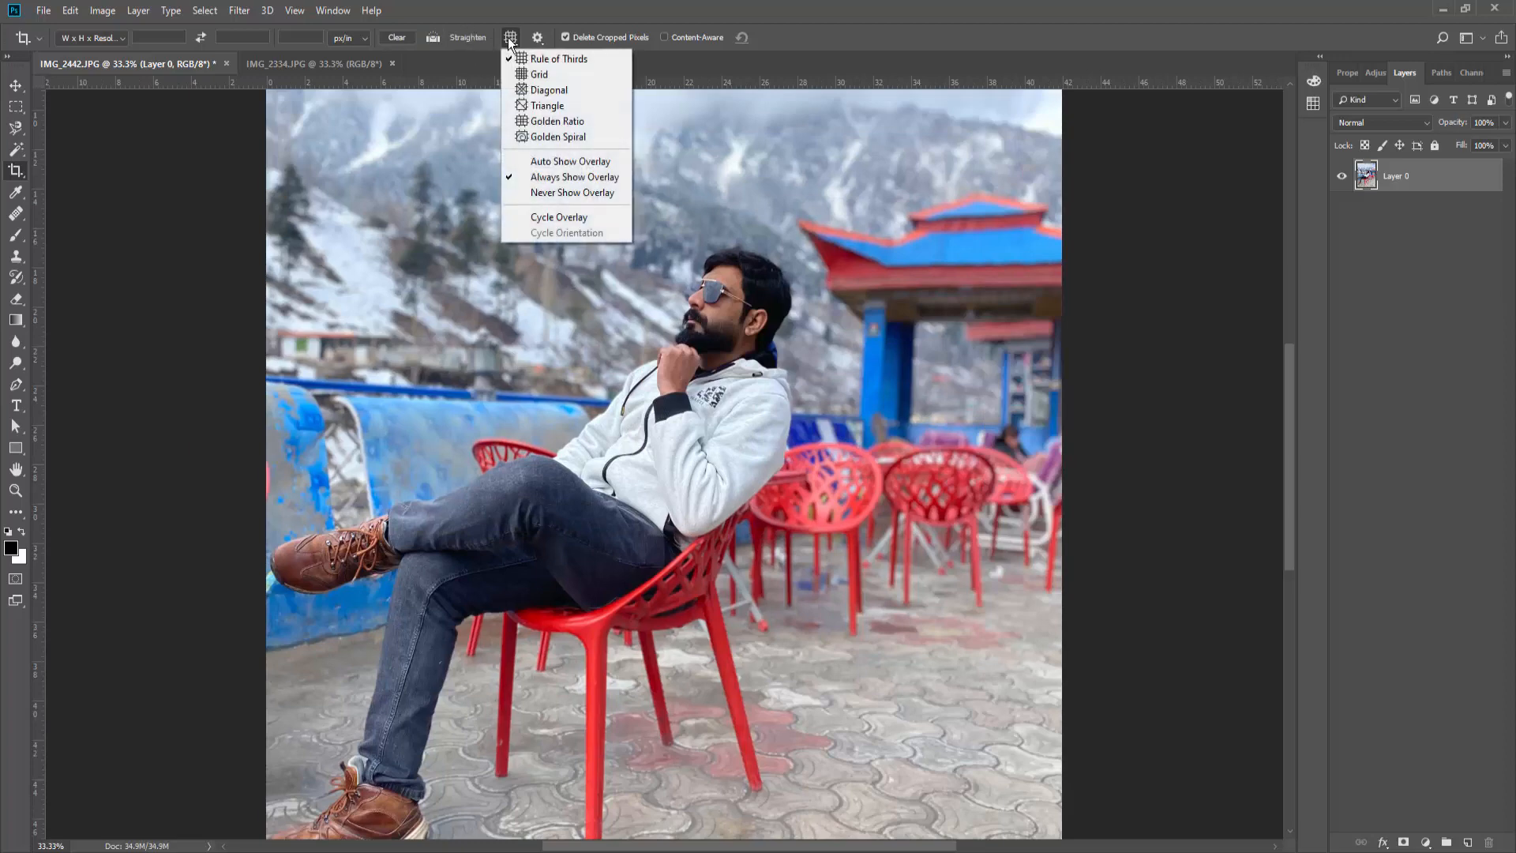
pyautogui.click(559, 91)
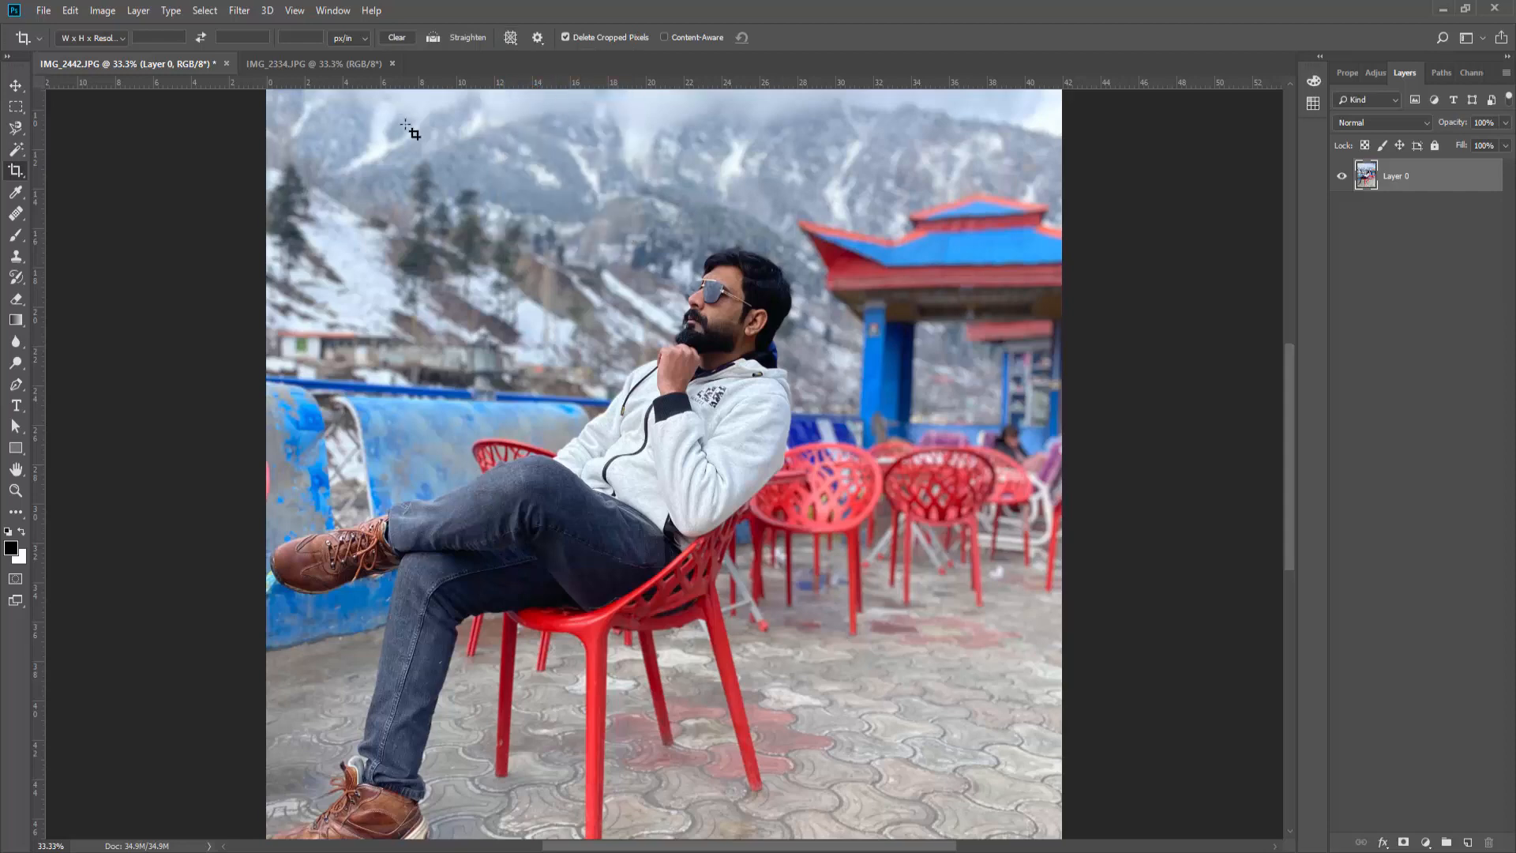
pyautogui.moveTo(381, 91); pyautogui.dragTo(893, 618)
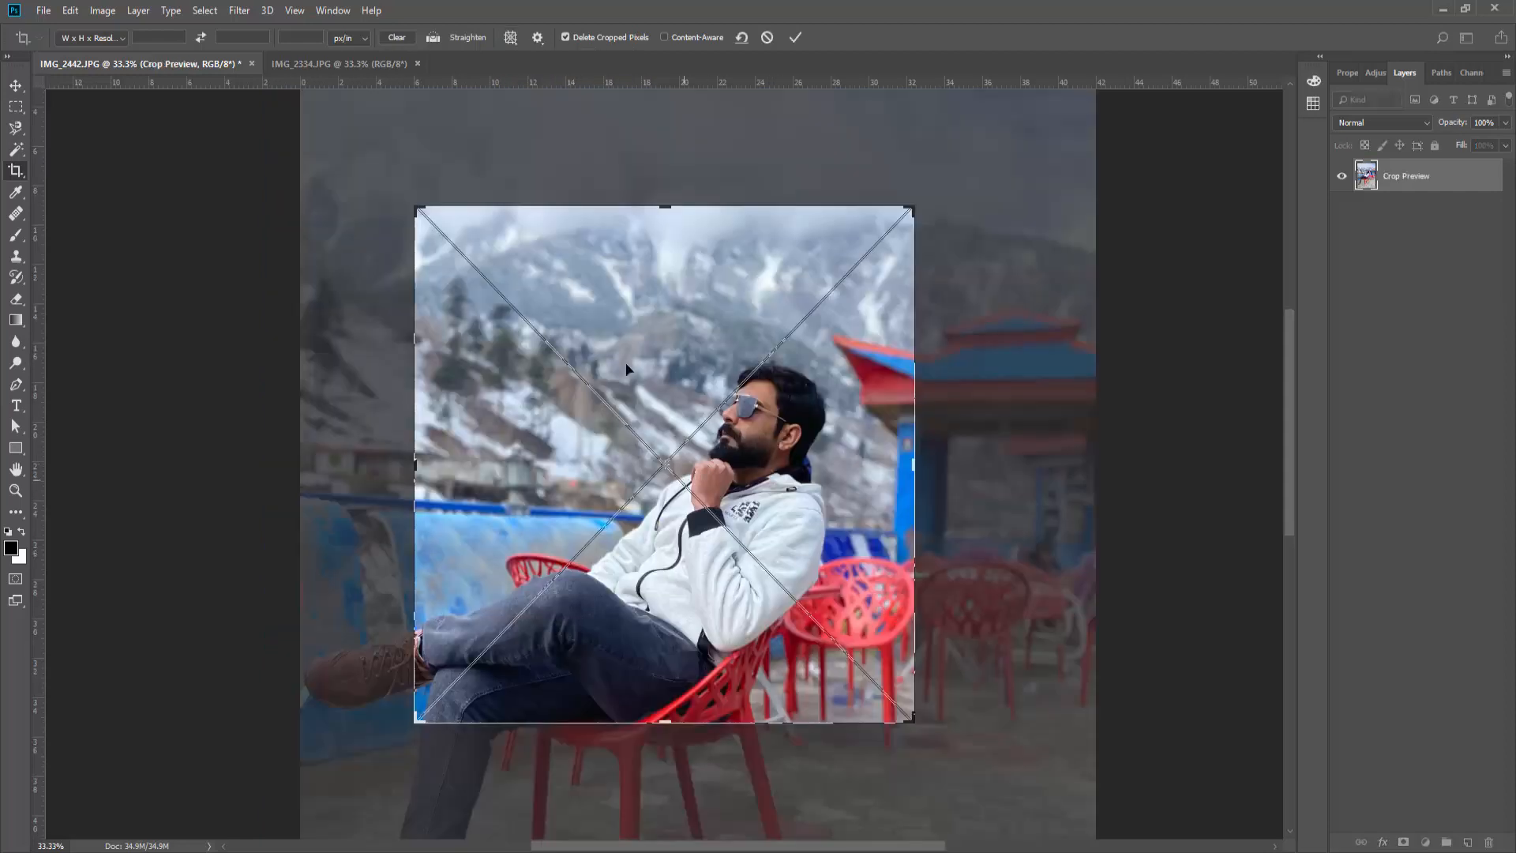
# Try the Triangle and Golden Spiral crop overlays, reposition the photo under the spiral, and cancel the crop
pyautogui.click(512, 41)
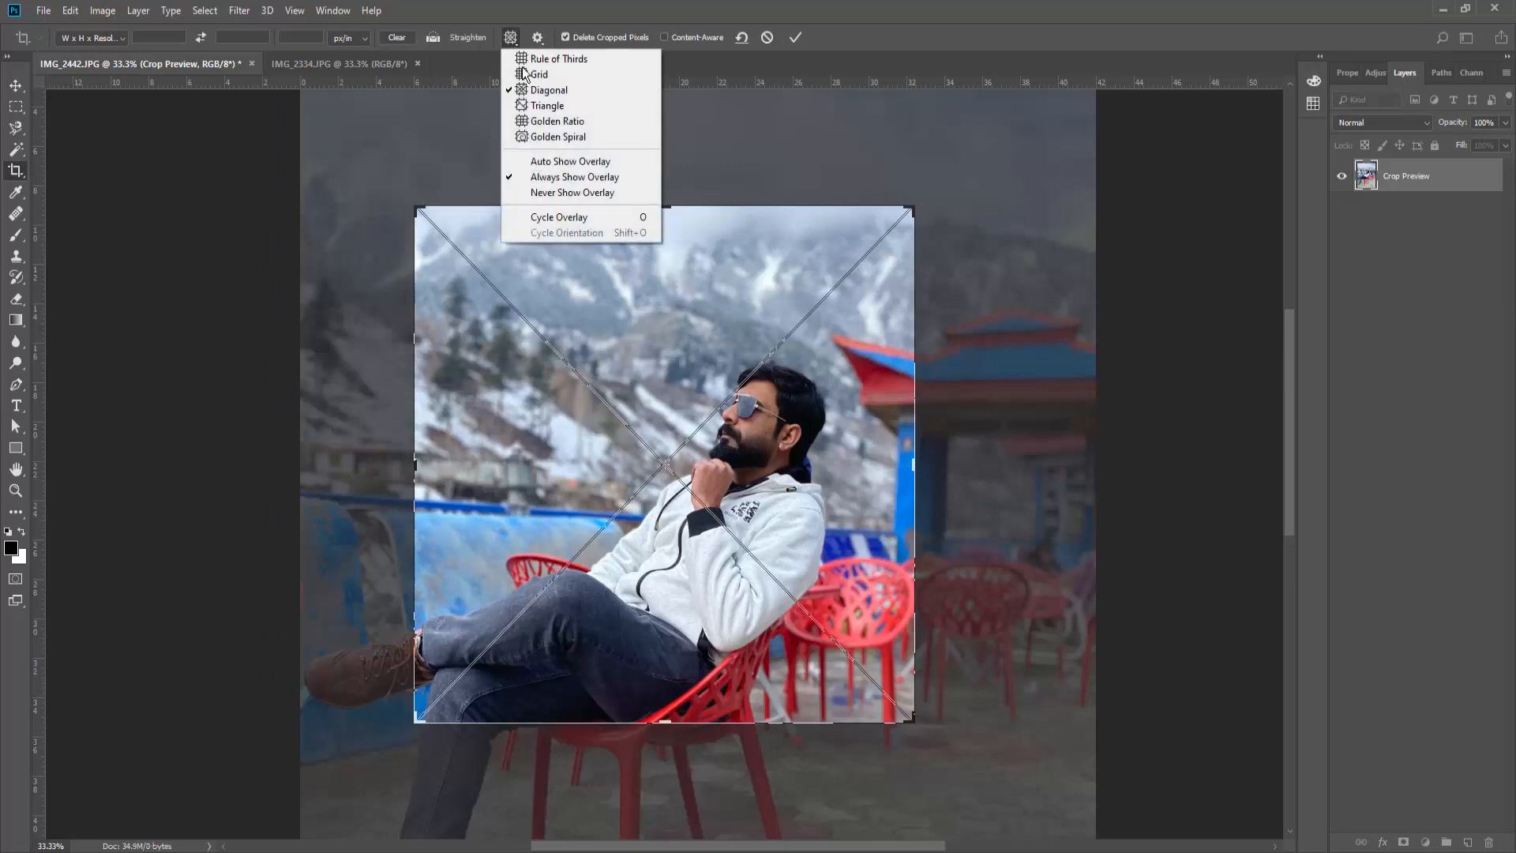
pyautogui.click(539, 108)
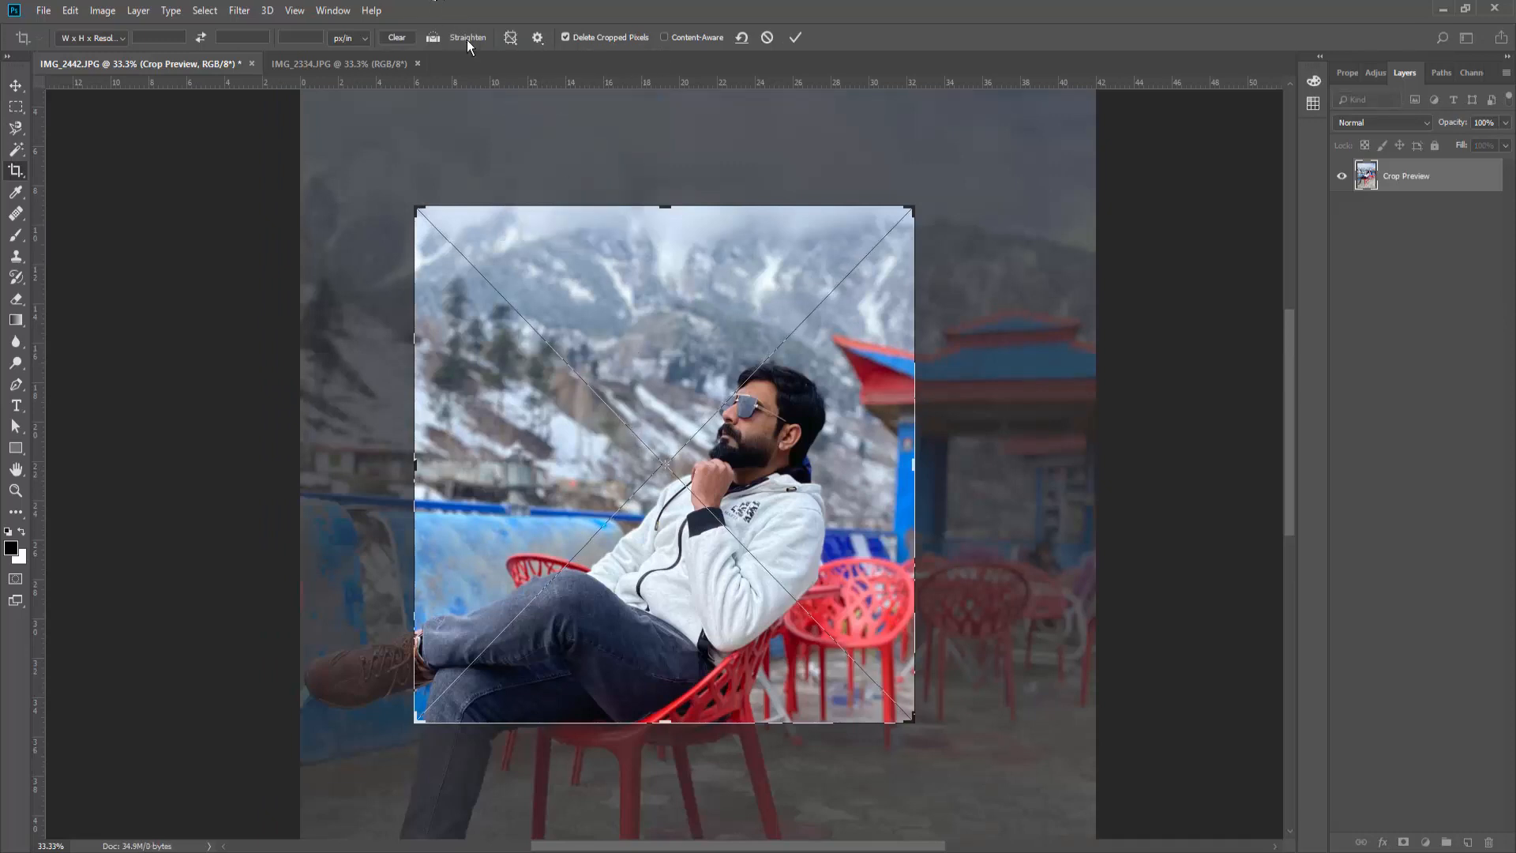
pyautogui.click(514, 39)
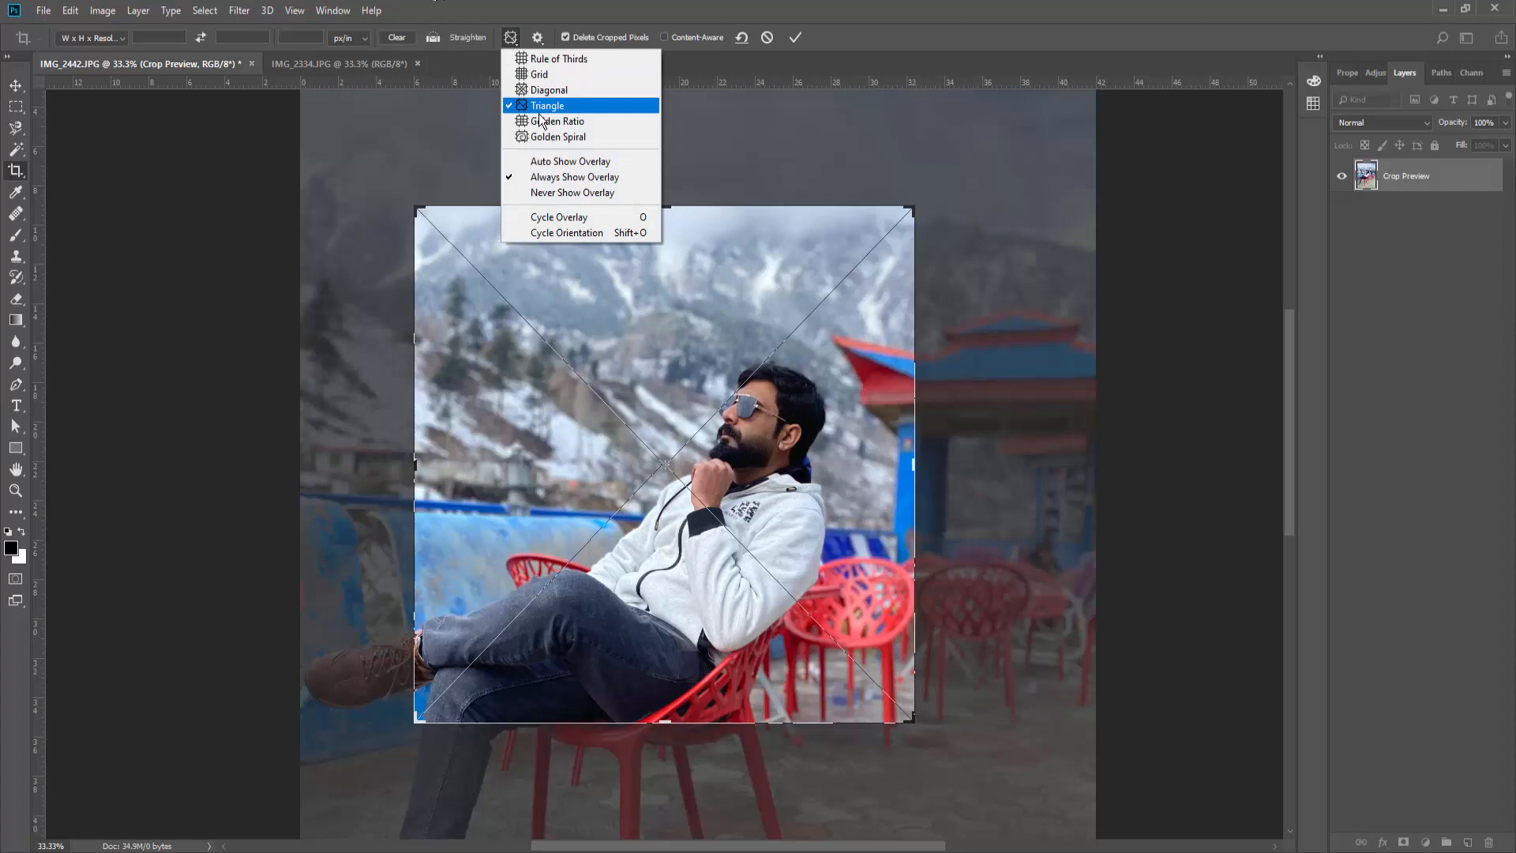
pyautogui.click(571, 139)
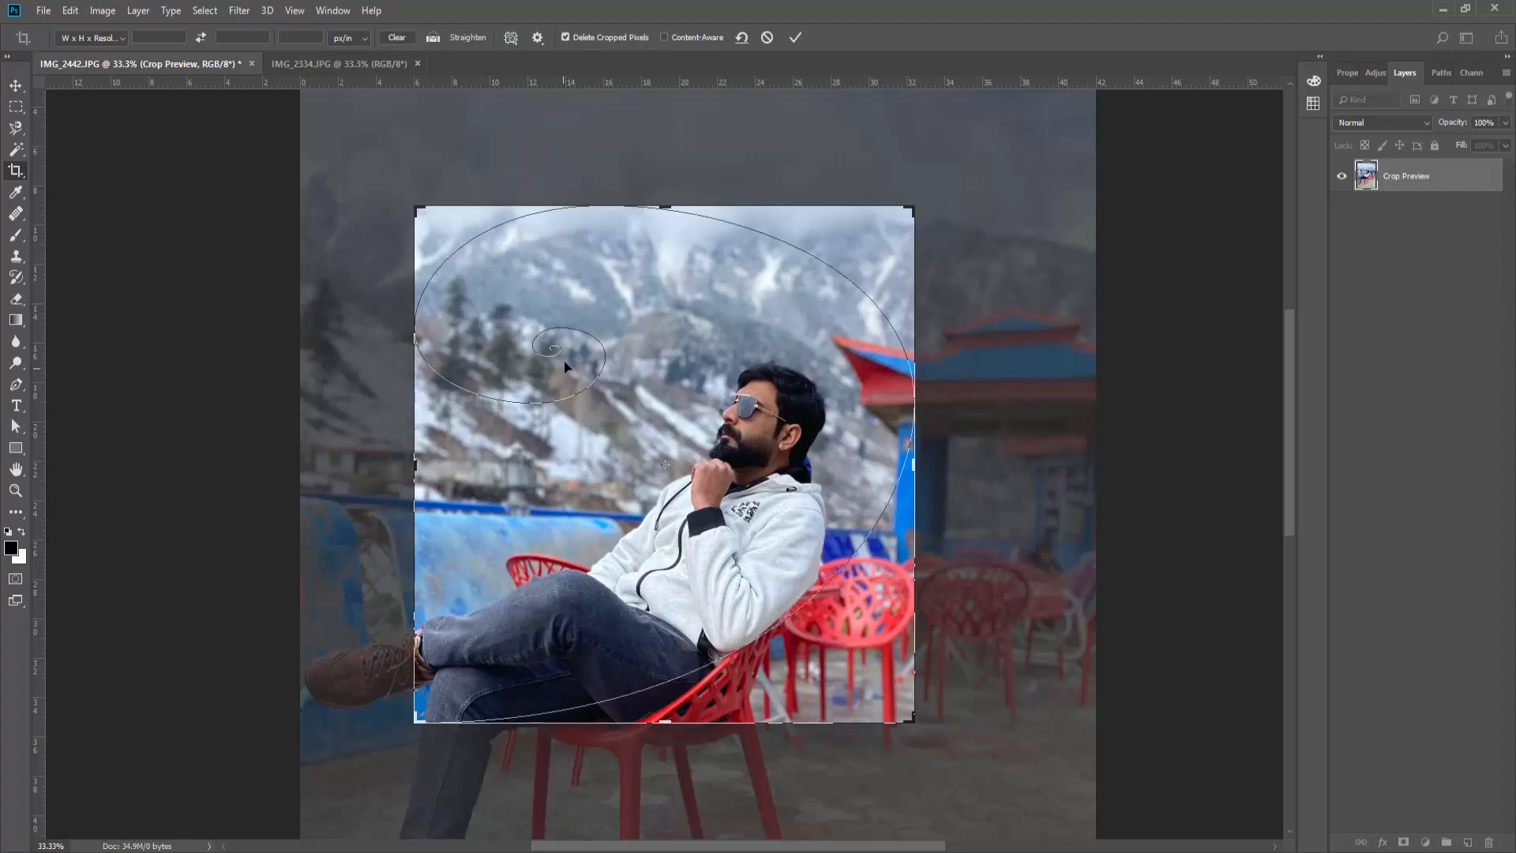
pyautogui.moveTo(649, 412); pyautogui.dragTo(433, 283)
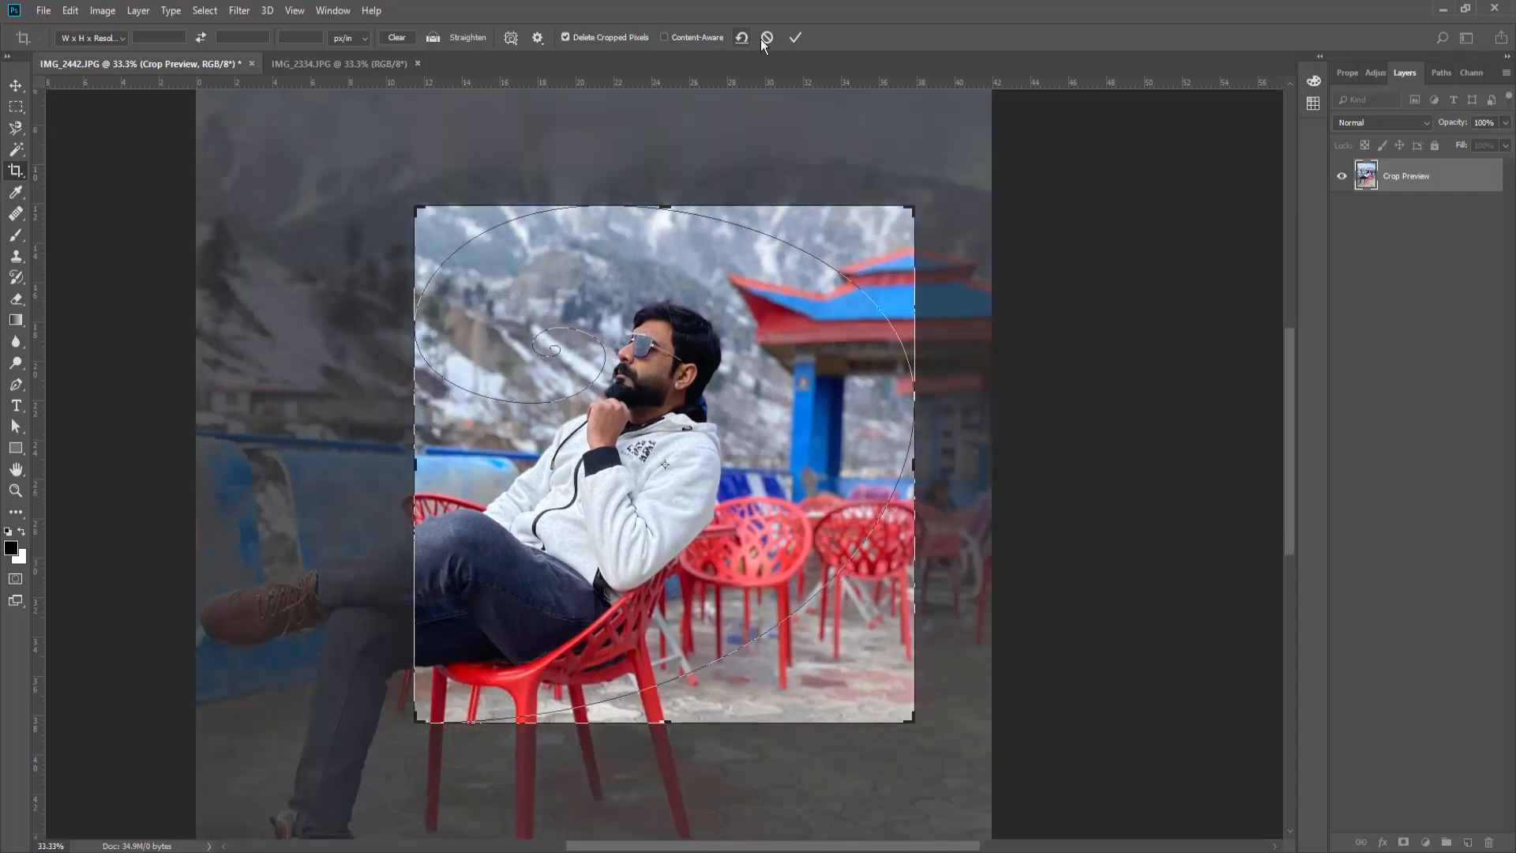
pyautogui.click(765, 40)
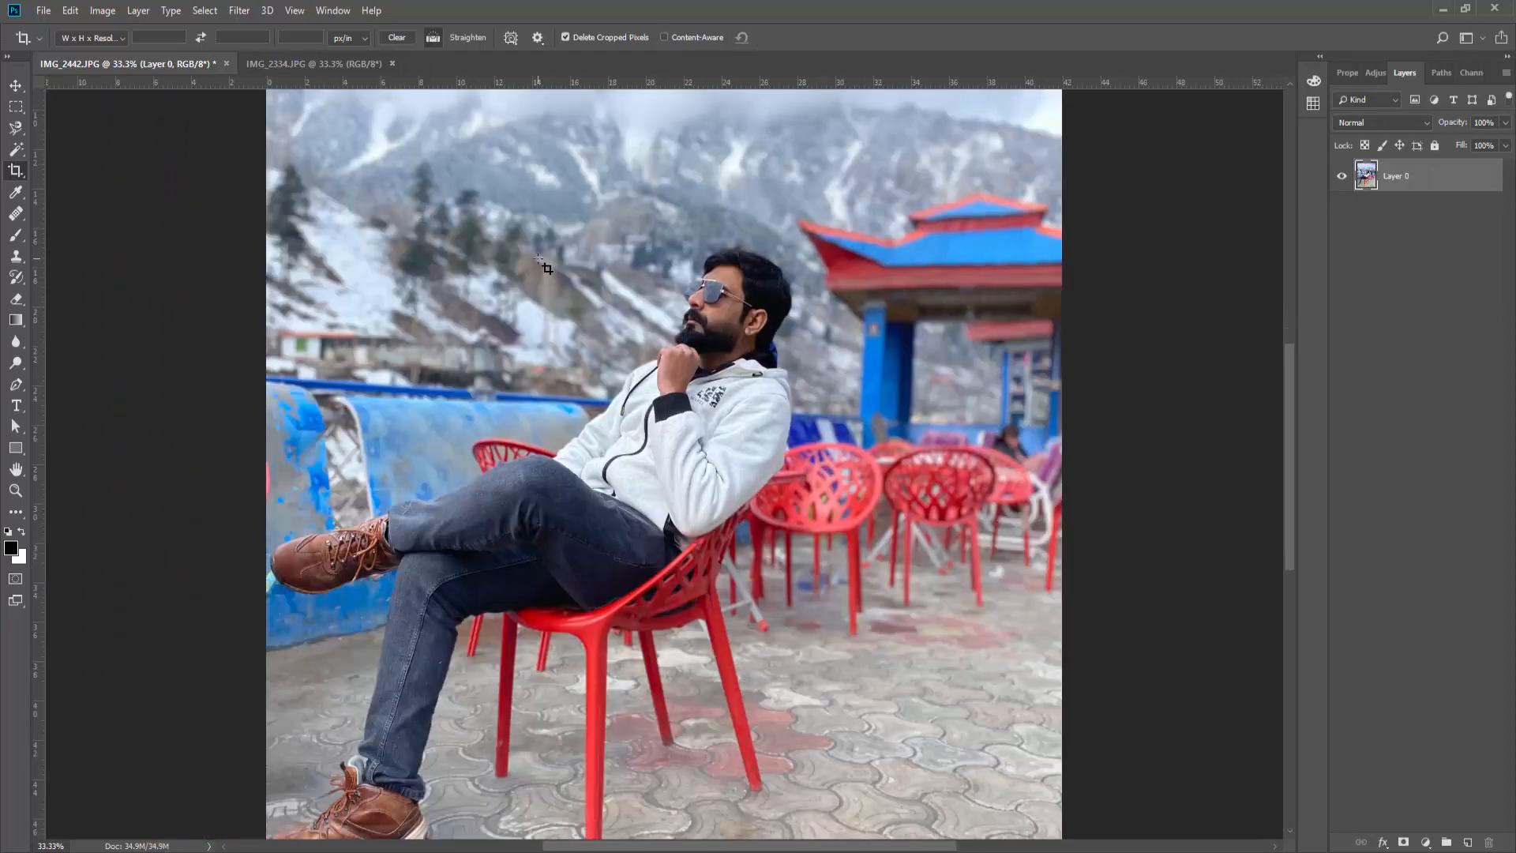
# Turn off Delete Cropped Pixels and crop the photo around the man using the Rule of Thirds overlay
pyautogui.hotkey('ctrl', '-')
pyautogui.hotkey('ctrl', '-')
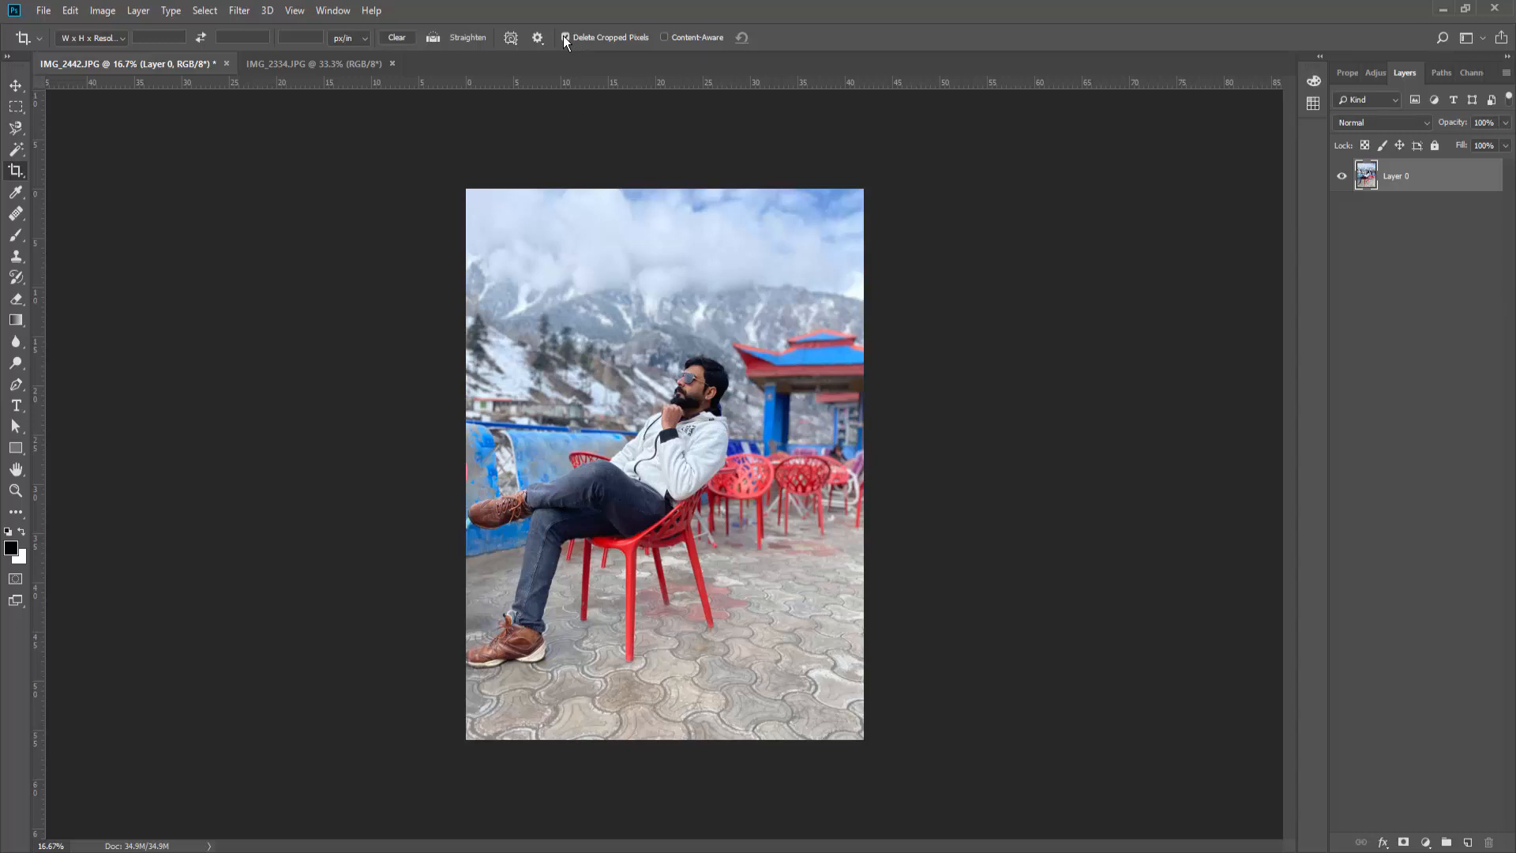
pyautogui.click(565, 38)
pyautogui.moveTo(577, 312); pyautogui.dragTo(801, 613)
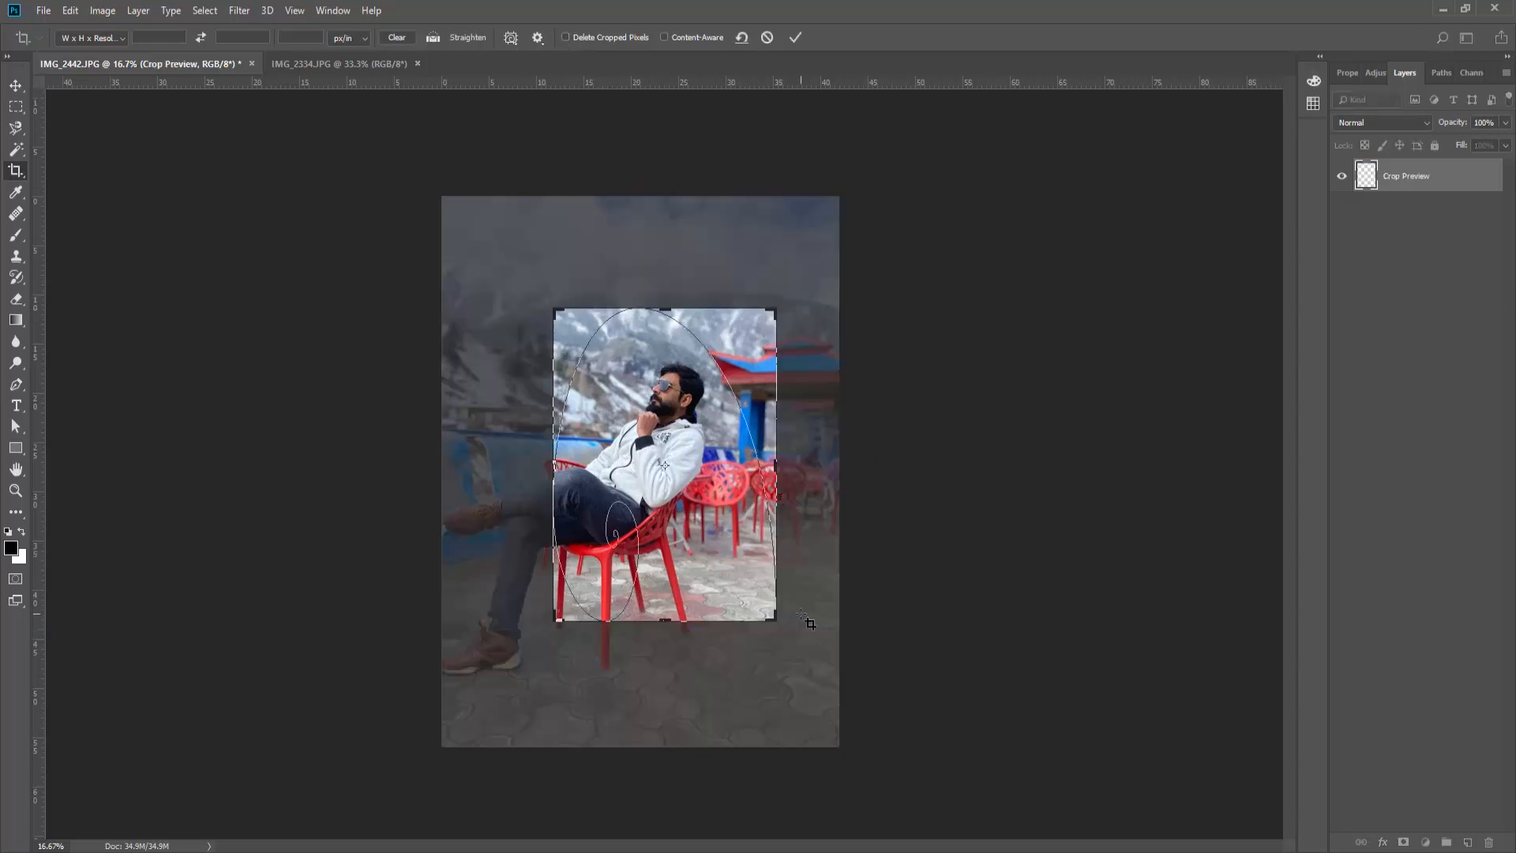
pyautogui.click(511, 37)
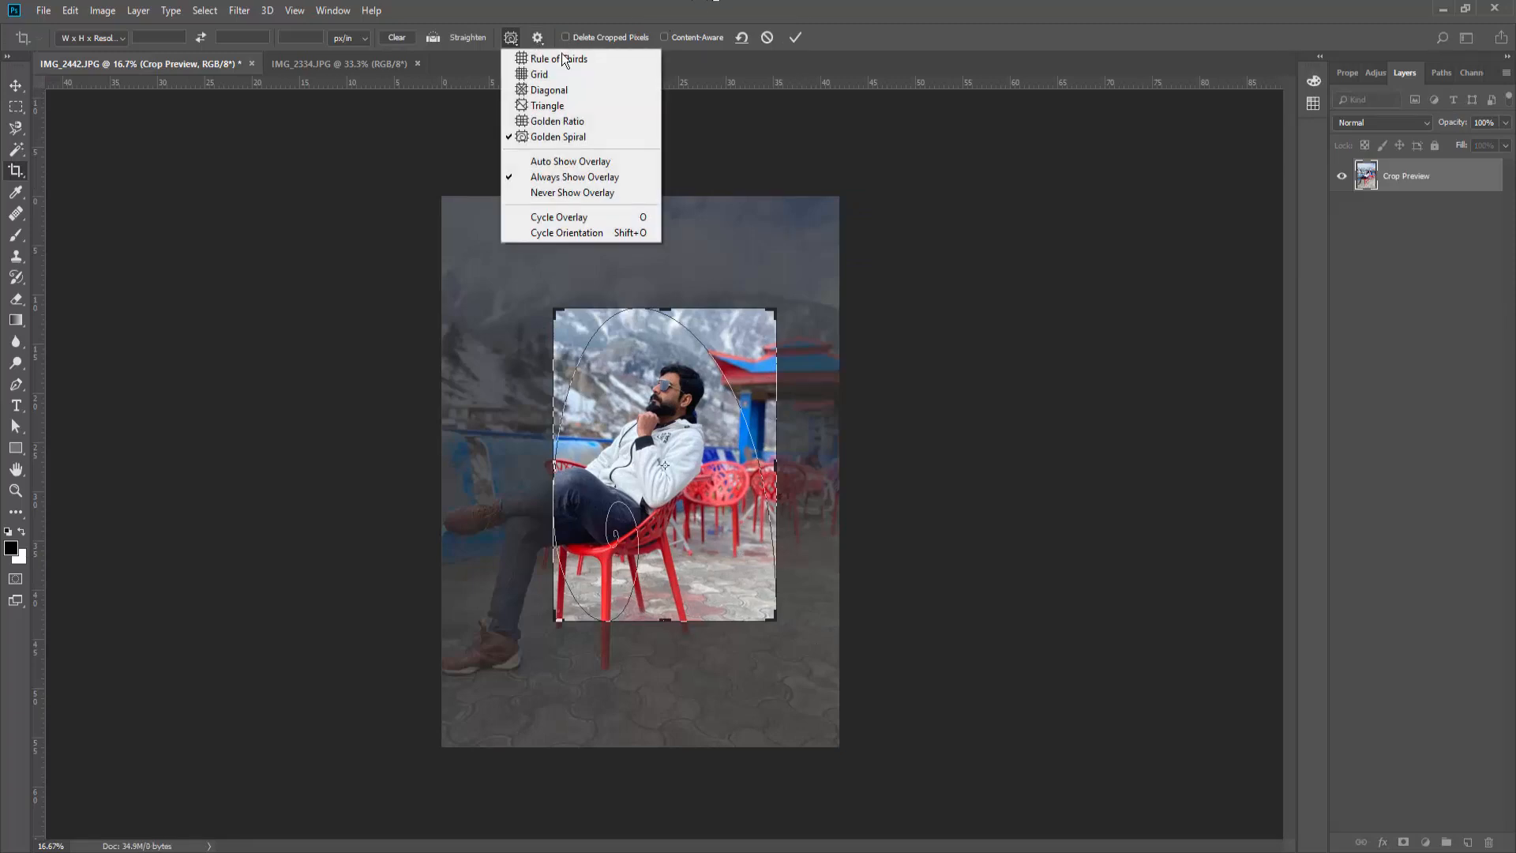
pyautogui.click(572, 59)
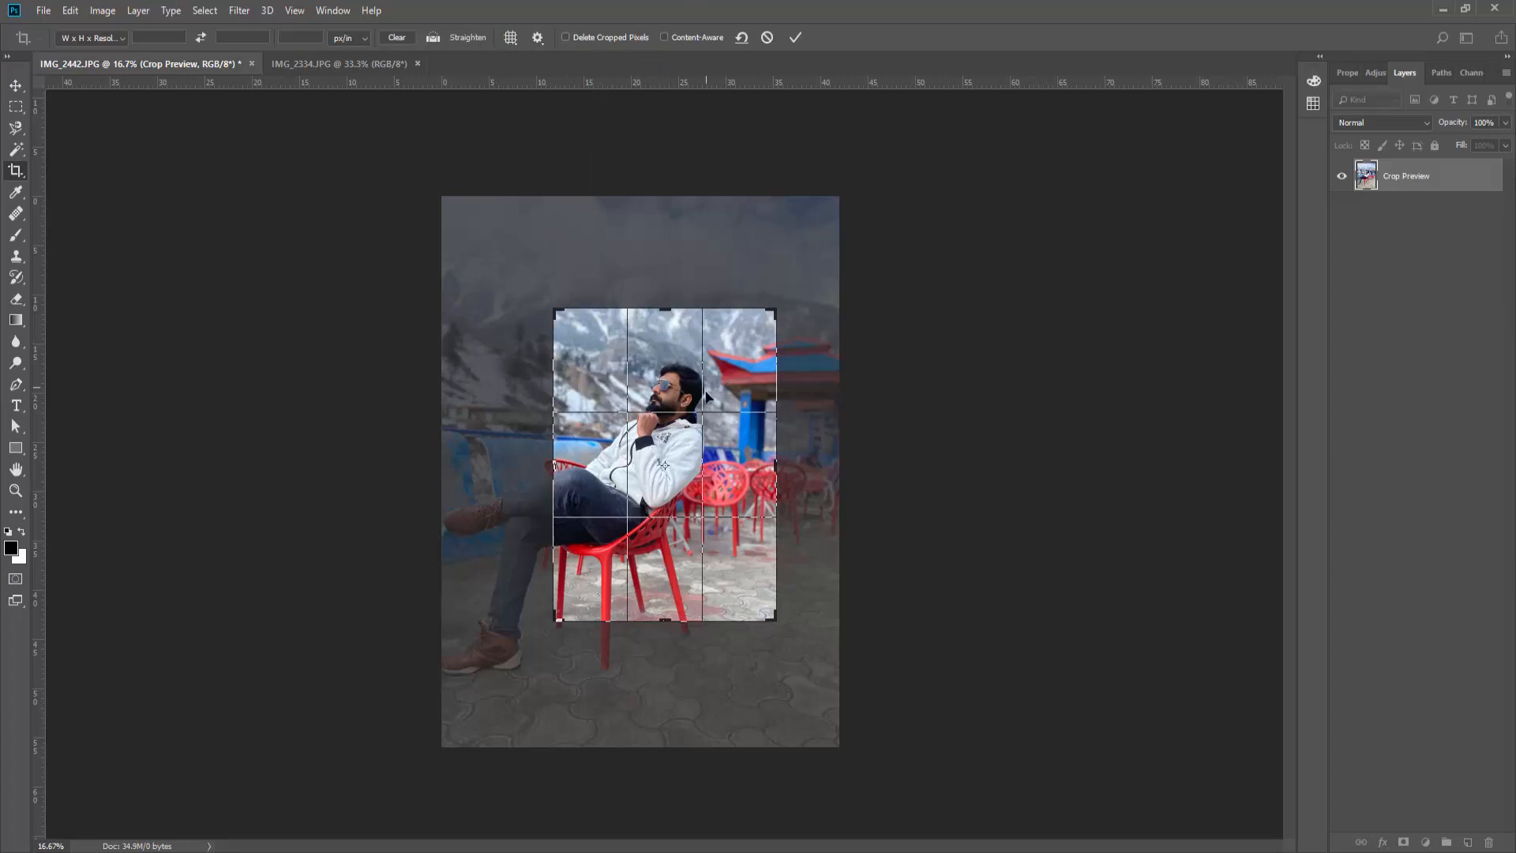
pyautogui.press('Return')
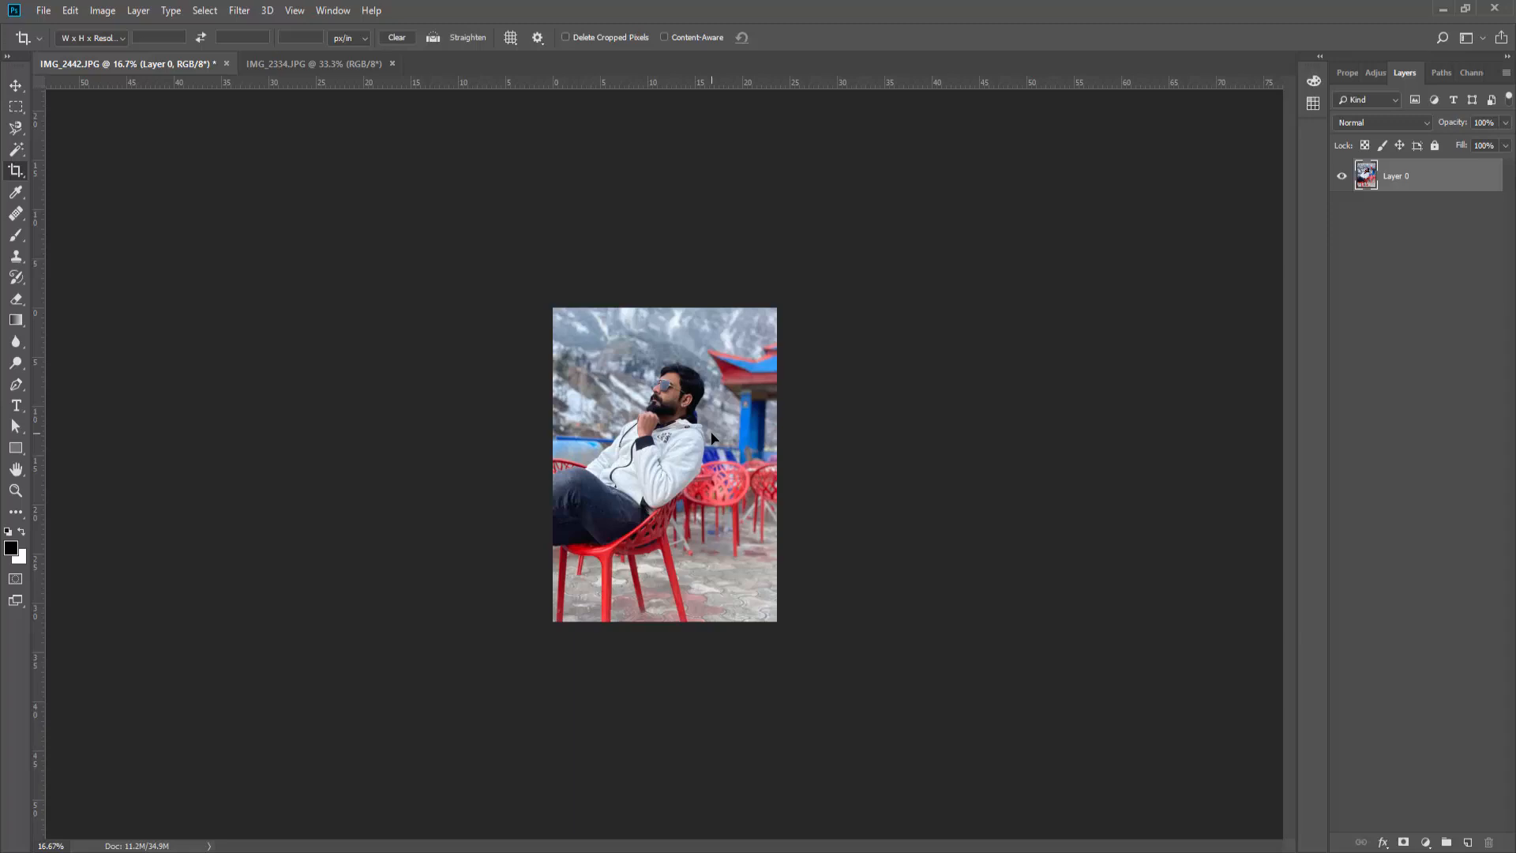
# Reopen the crop and enlarge its area to bring back hidden parts of the photo around the man, applying it
pyautogui.click(608, 389)
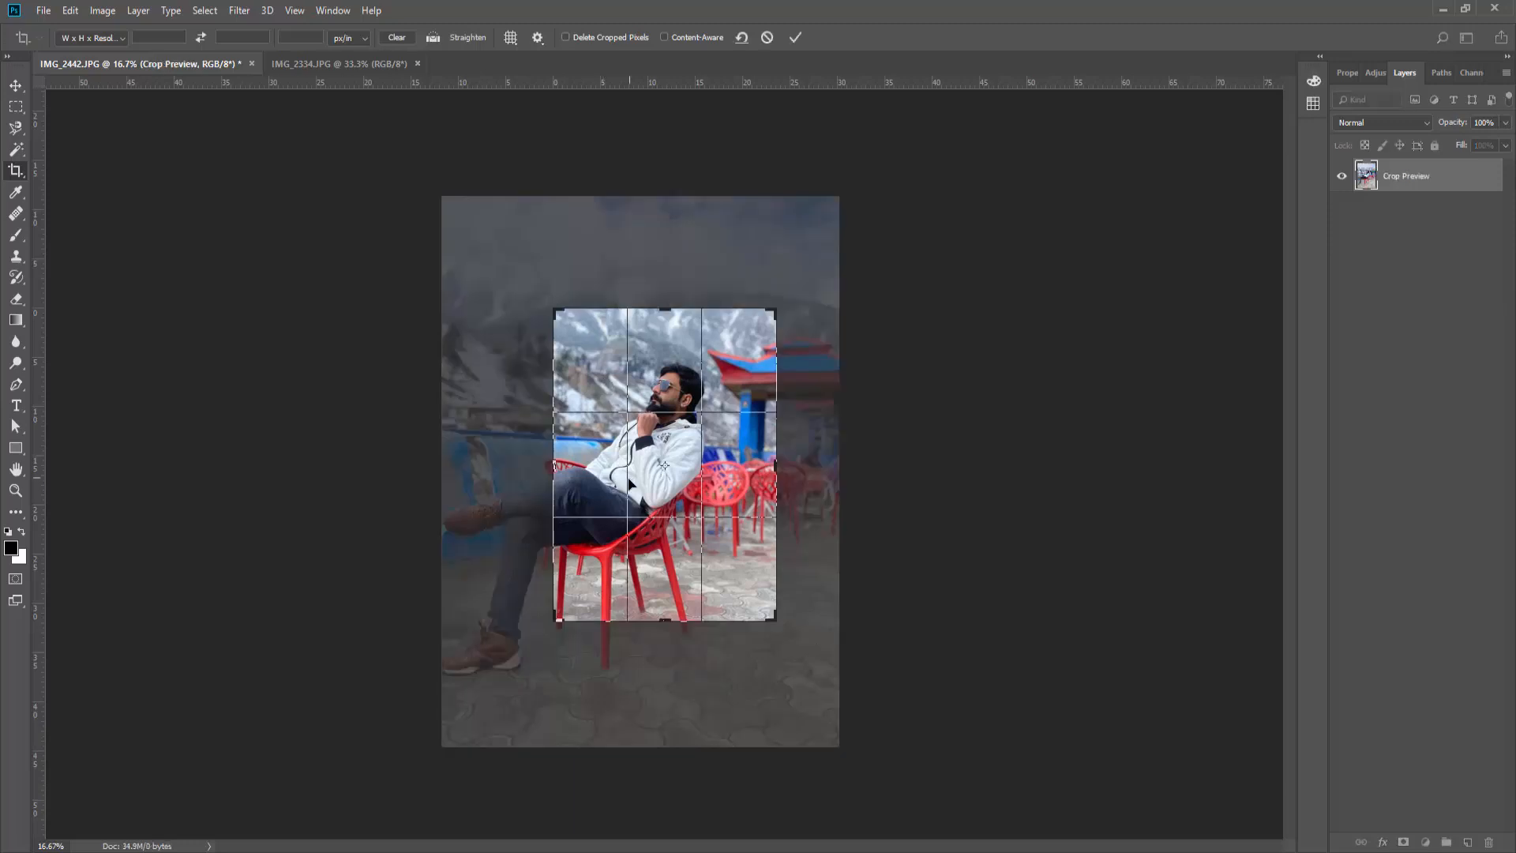
pyautogui.moveTo(553, 468); pyautogui.dragTo(525, 464)
pyautogui.moveTo(668, 625); pyautogui.dragTo(669, 646)
pyautogui.moveTo(670, 289); pyautogui.dragTo(669, 298)
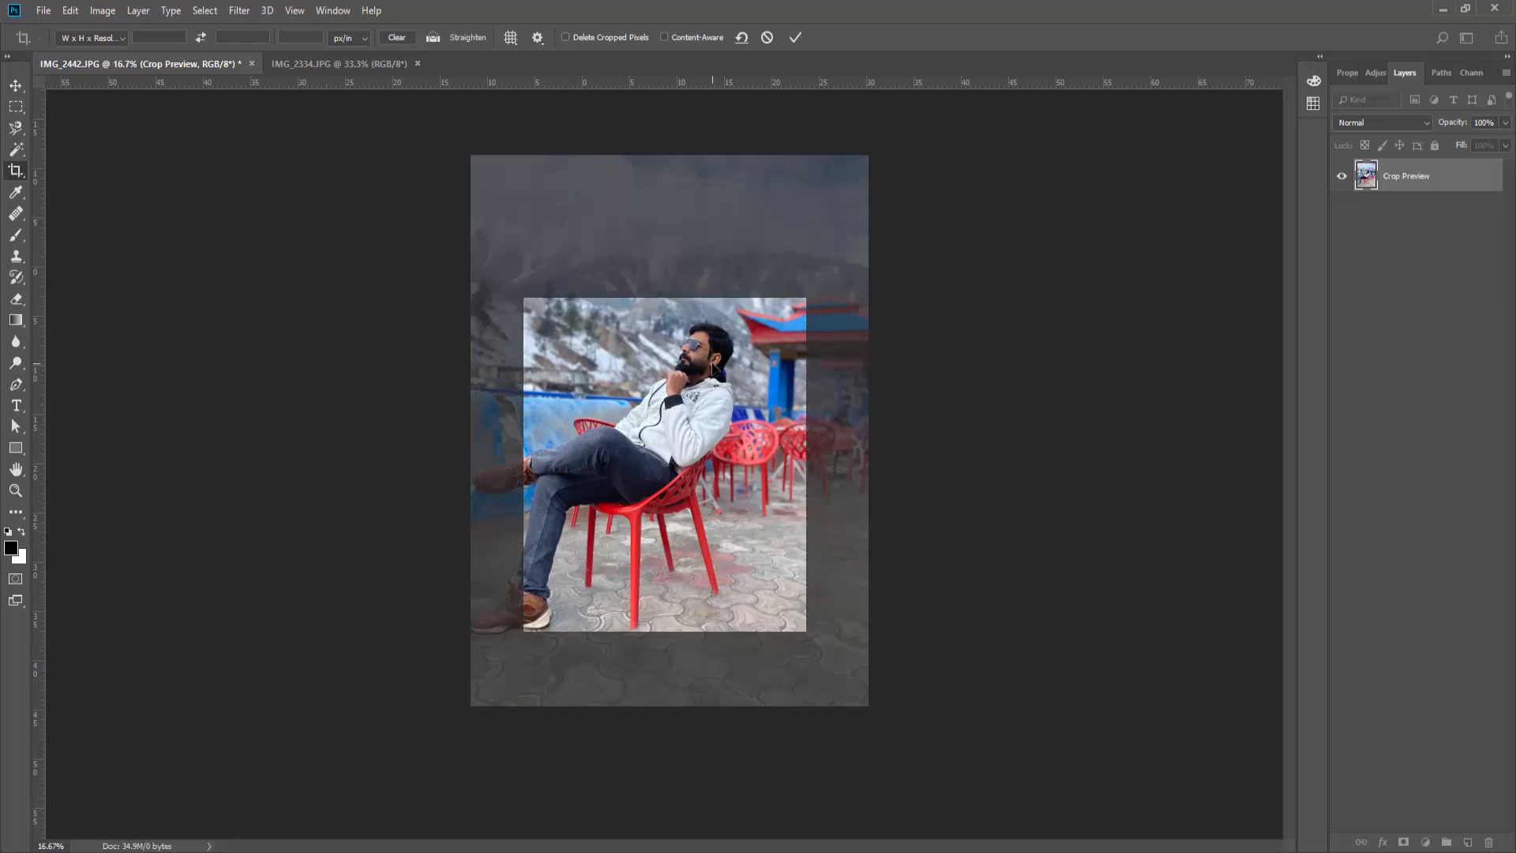
pyautogui.press('Return')
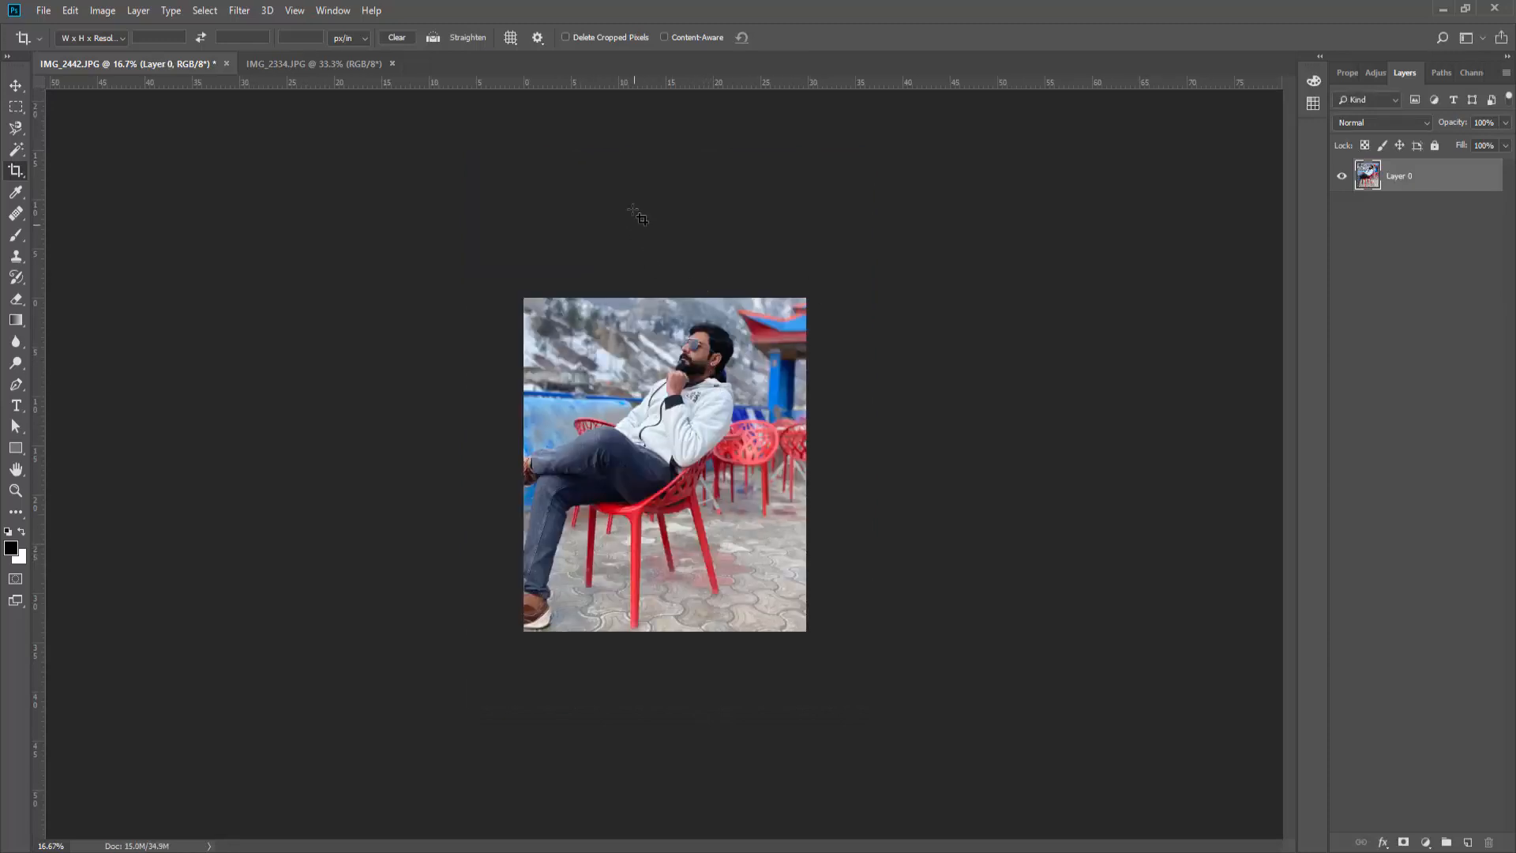
# Turn on Delete Cropped Pixels and crop the photo tightly around the man's upper body
pyautogui.click(565, 37)
pyautogui.moveTo(605, 320); pyautogui.dragTo(756, 519)
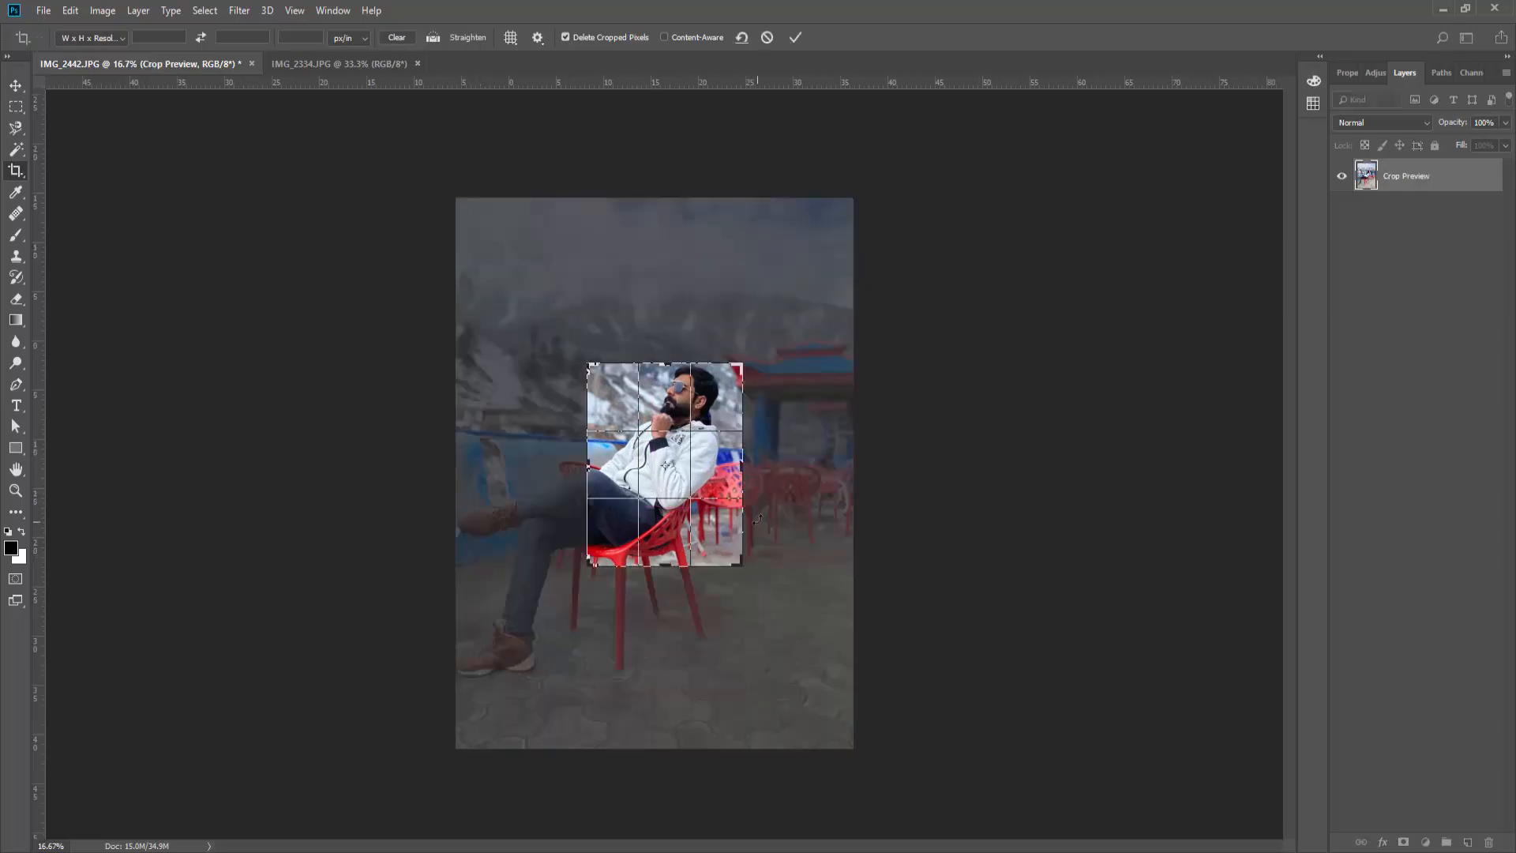
pyautogui.press('Return')
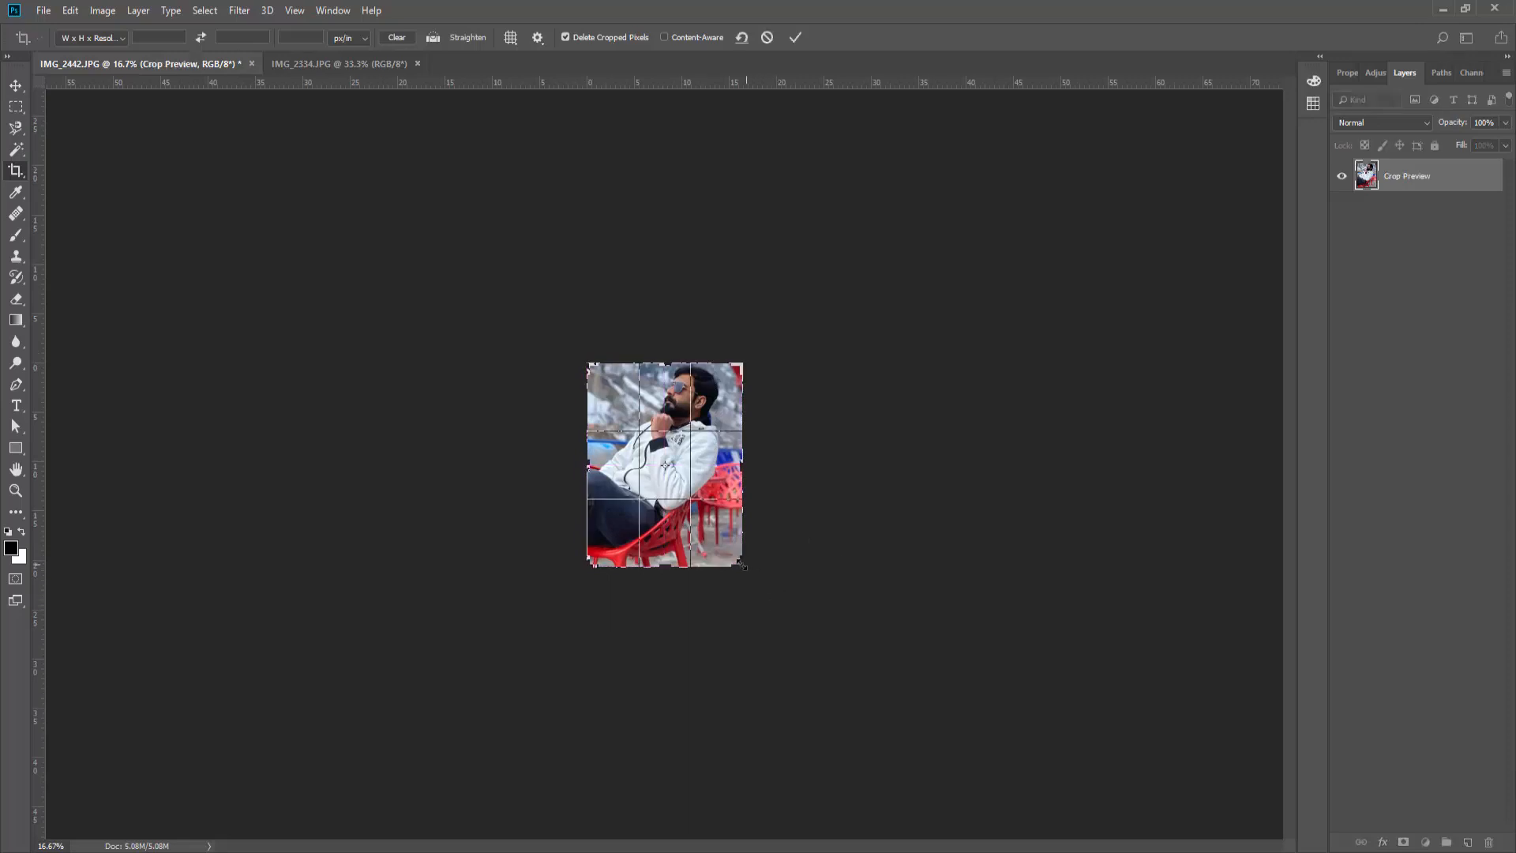
# Extend the crop area beyond the cropped photo with transparent canvas, apply it, and undo all crops back to the full photo
pyautogui.moveTo(742, 565); pyautogui.dragTo(791, 634)
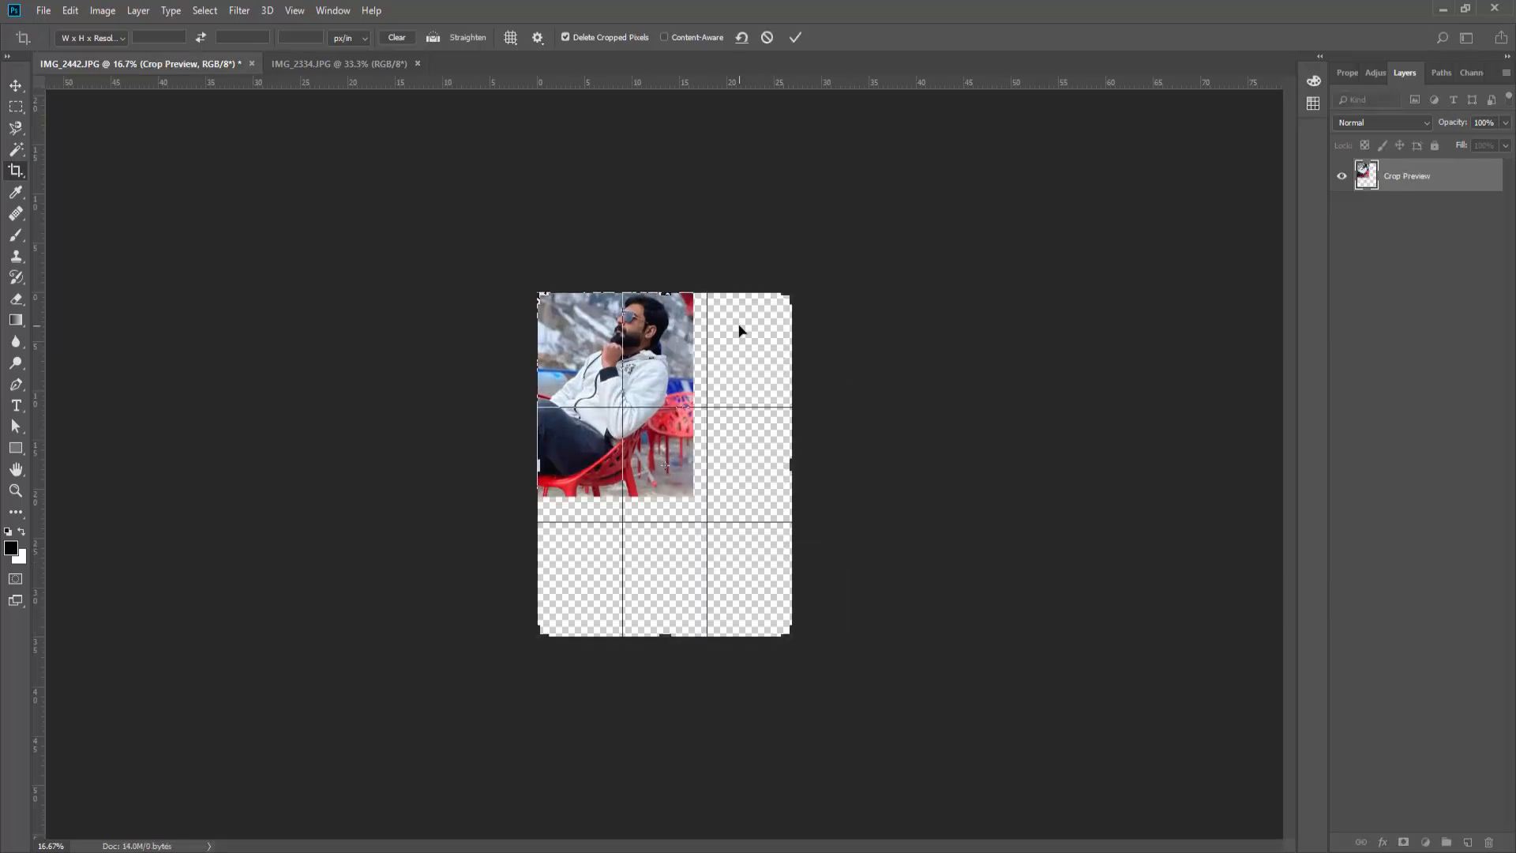
pyautogui.press('ctrl')
pyautogui.press('Return')
pyautogui.hotkey('ctrl', 'alt', 'z')
pyautogui.hotkey('ctrl', 'alt', 'z')
pyautogui.hotkey('ctrl', 'alt', 'z')
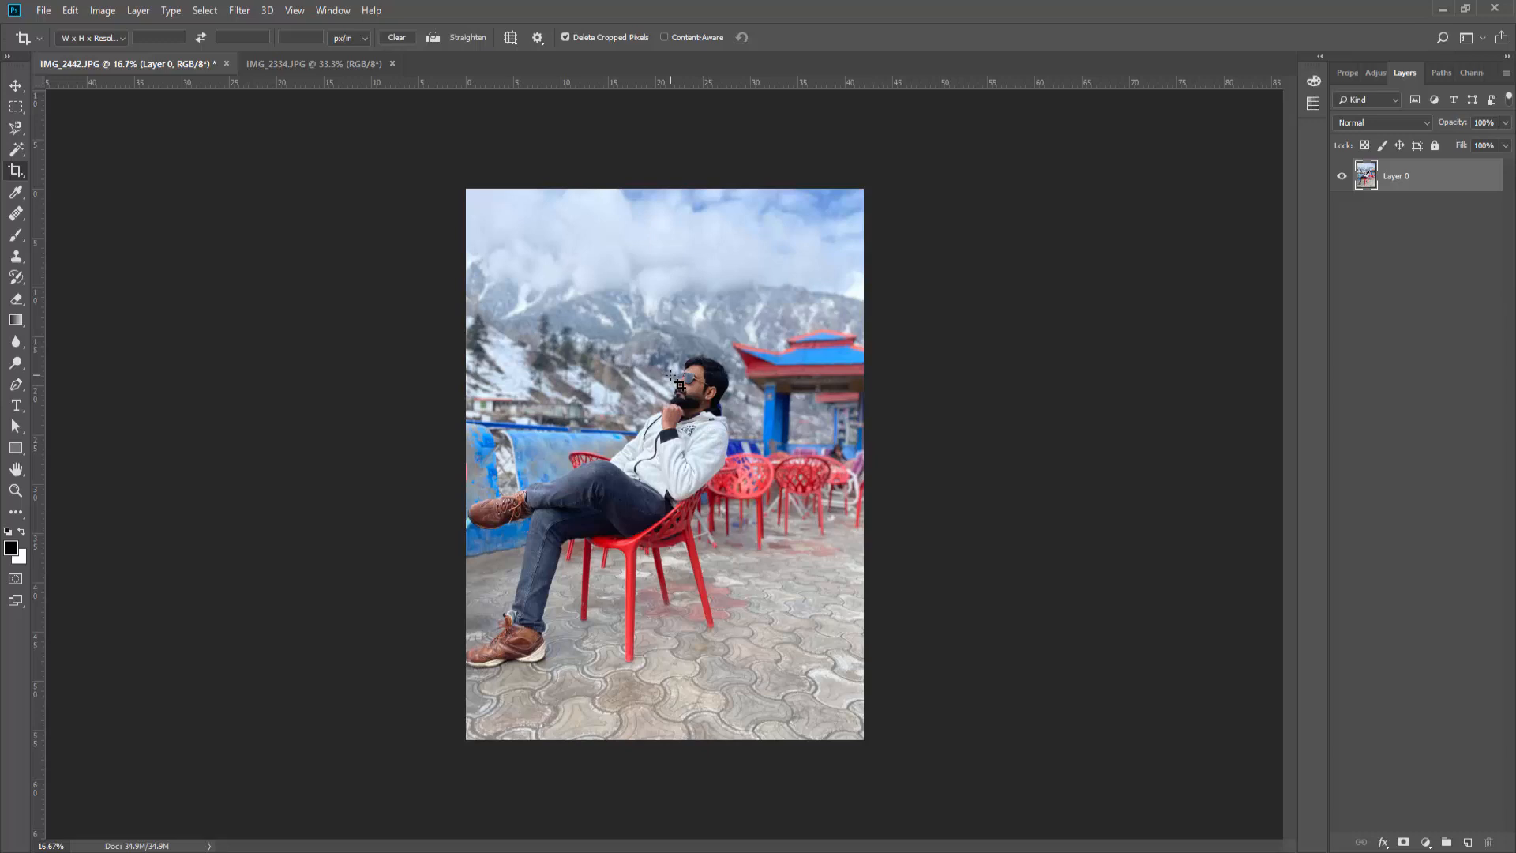
# Turn on Content-Aware and extend the crop slightly above the sky, applying it to fill the added strip
pyautogui.click(664, 37)
pyautogui.moveTo(431, 174); pyautogui.dragTo(932, 758)
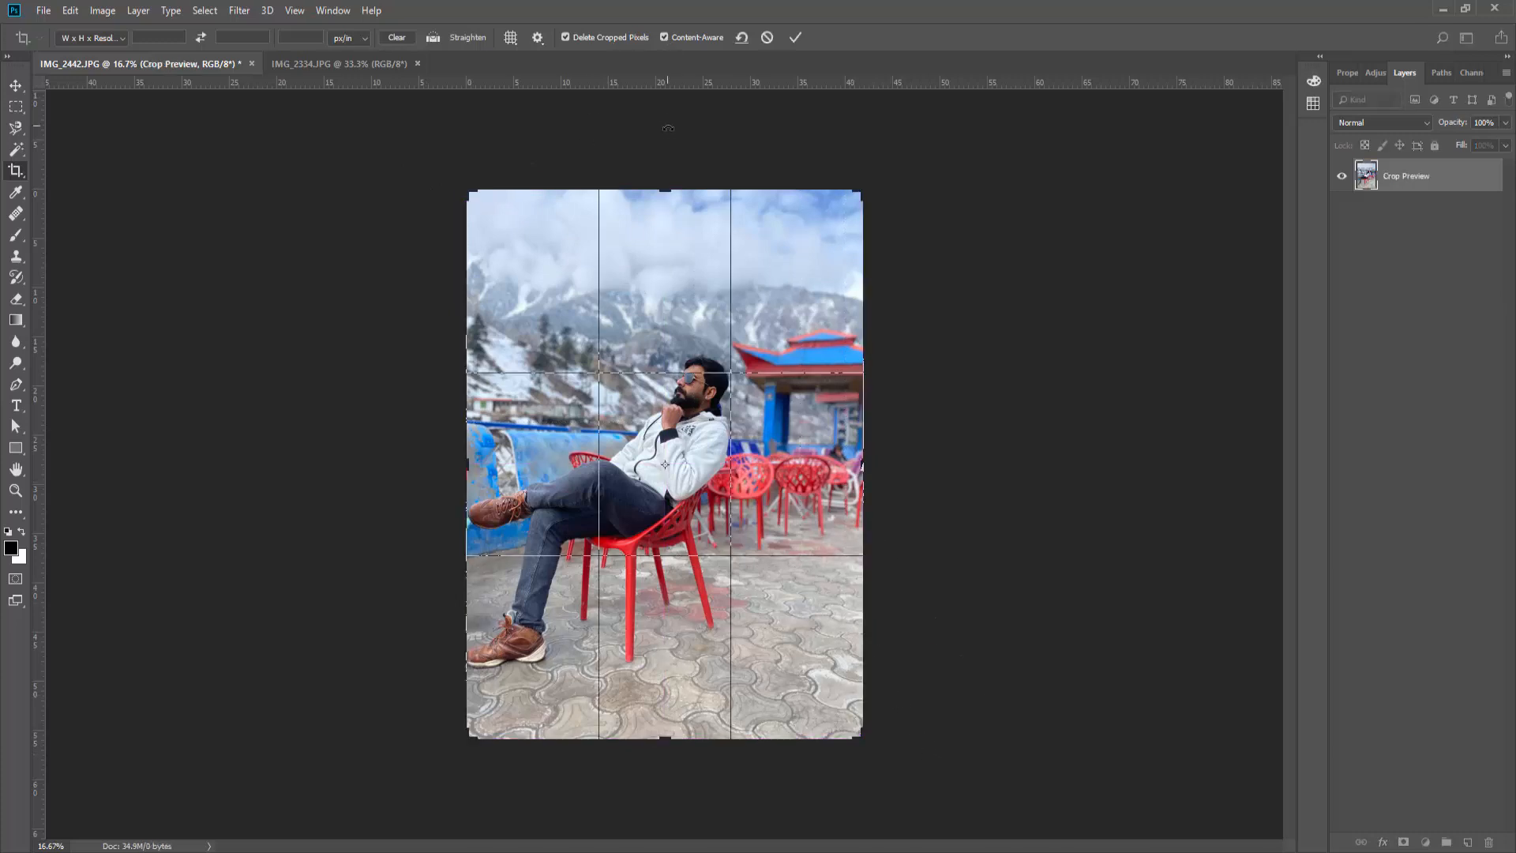
pyautogui.moveTo(665, 188); pyautogui.dragTo(672, 174)
pyautogui.hotkey('ctrl', 'r')
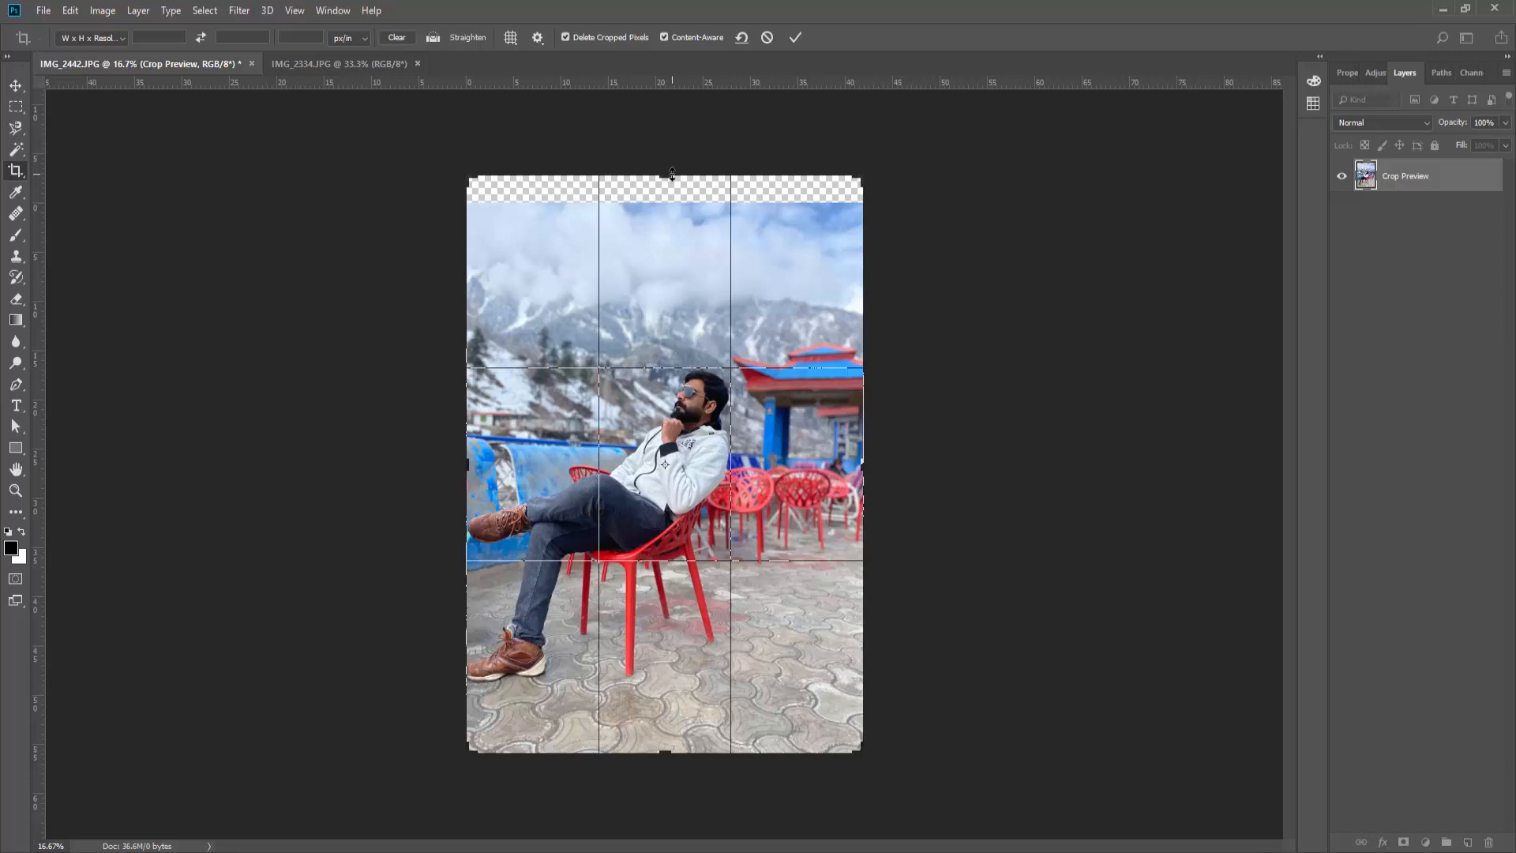
pyautogui.moveTo(672, 174); pyautogui.dragTo(672, 174)
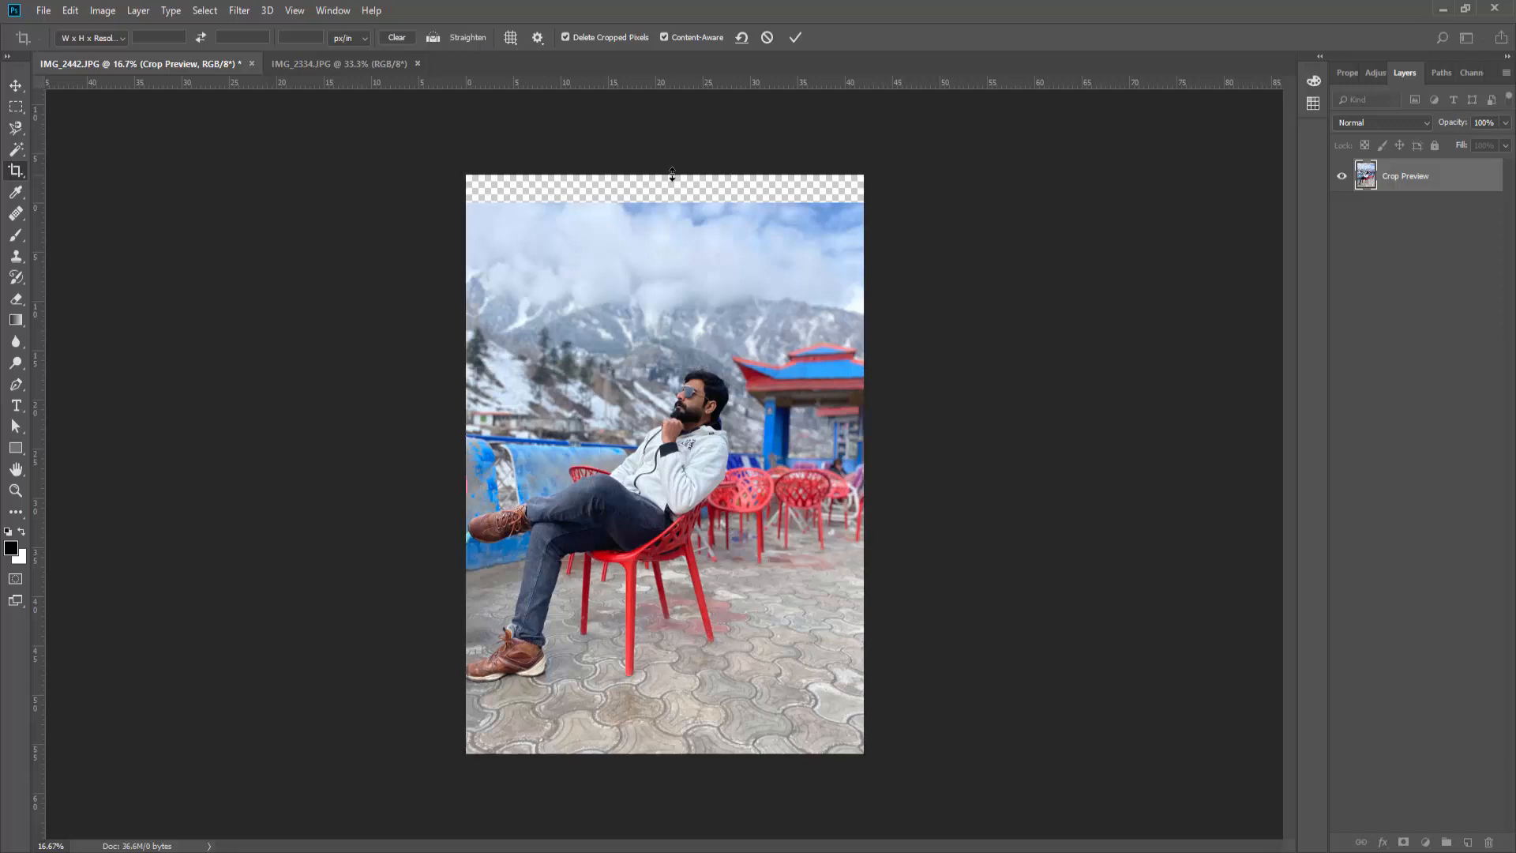
pyautogui.press('Return')
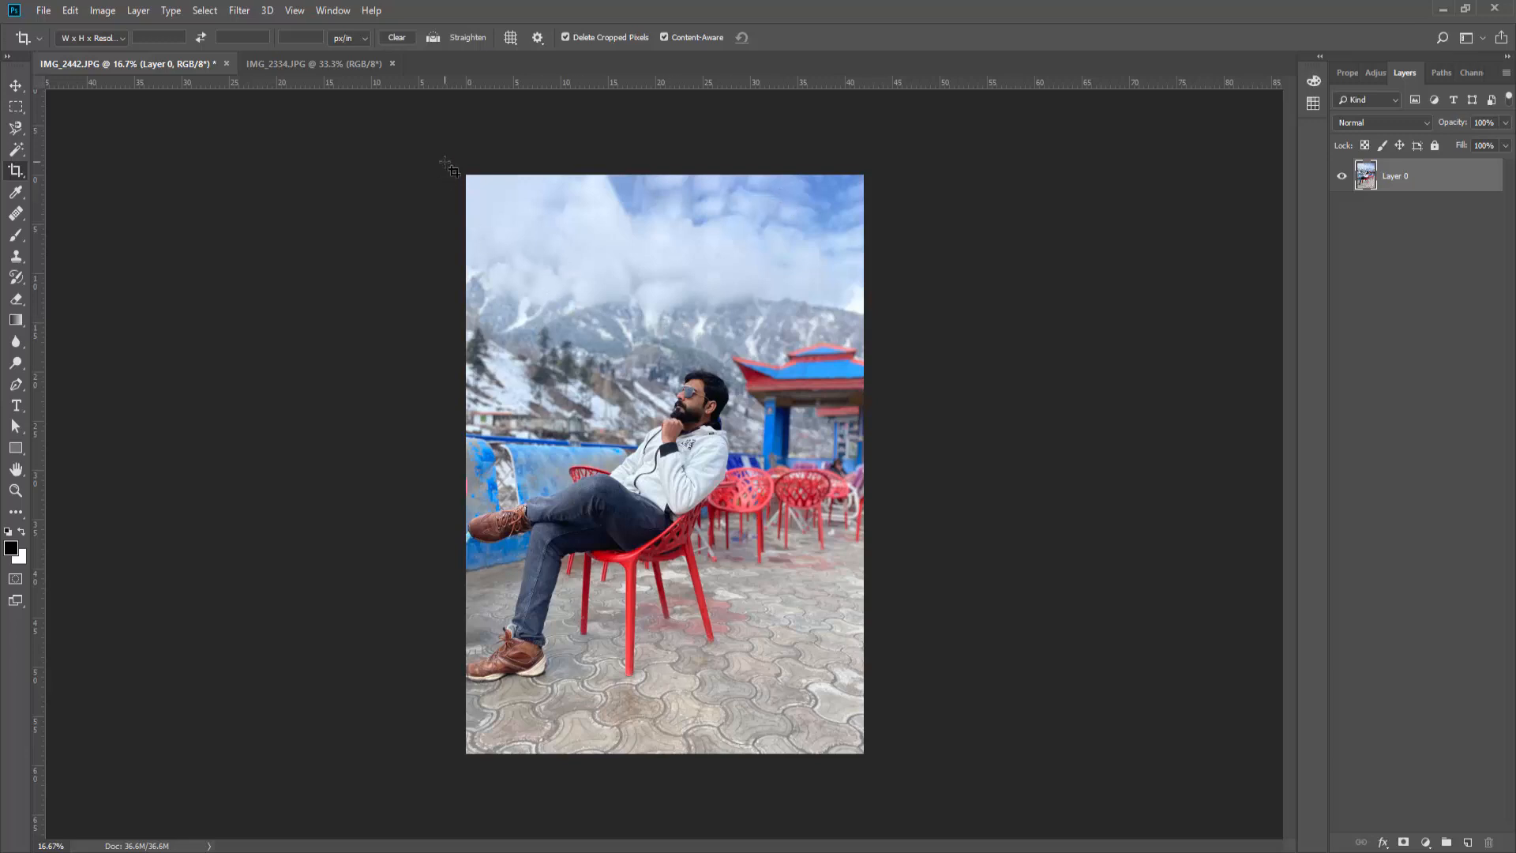
# Extend the crop slightly below the paved floor with Content-Aware fill and apply it
pyautogui.moveTo(449, 162); pyautogui.dragTo(926, 713)
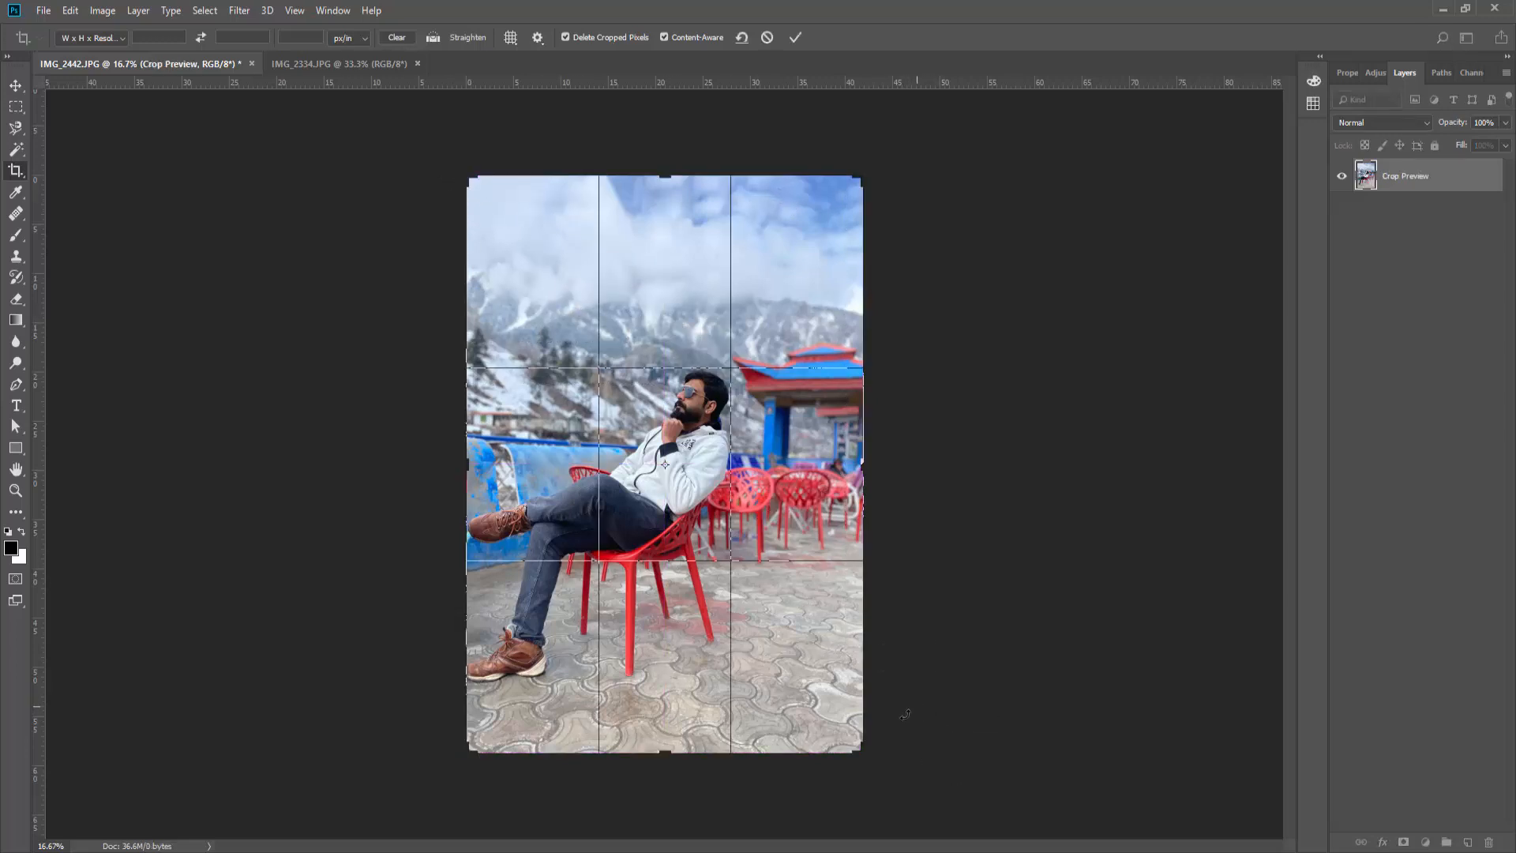
pyautogui.moveTo(666, 750); pyautogui.dragTo(668, 764)
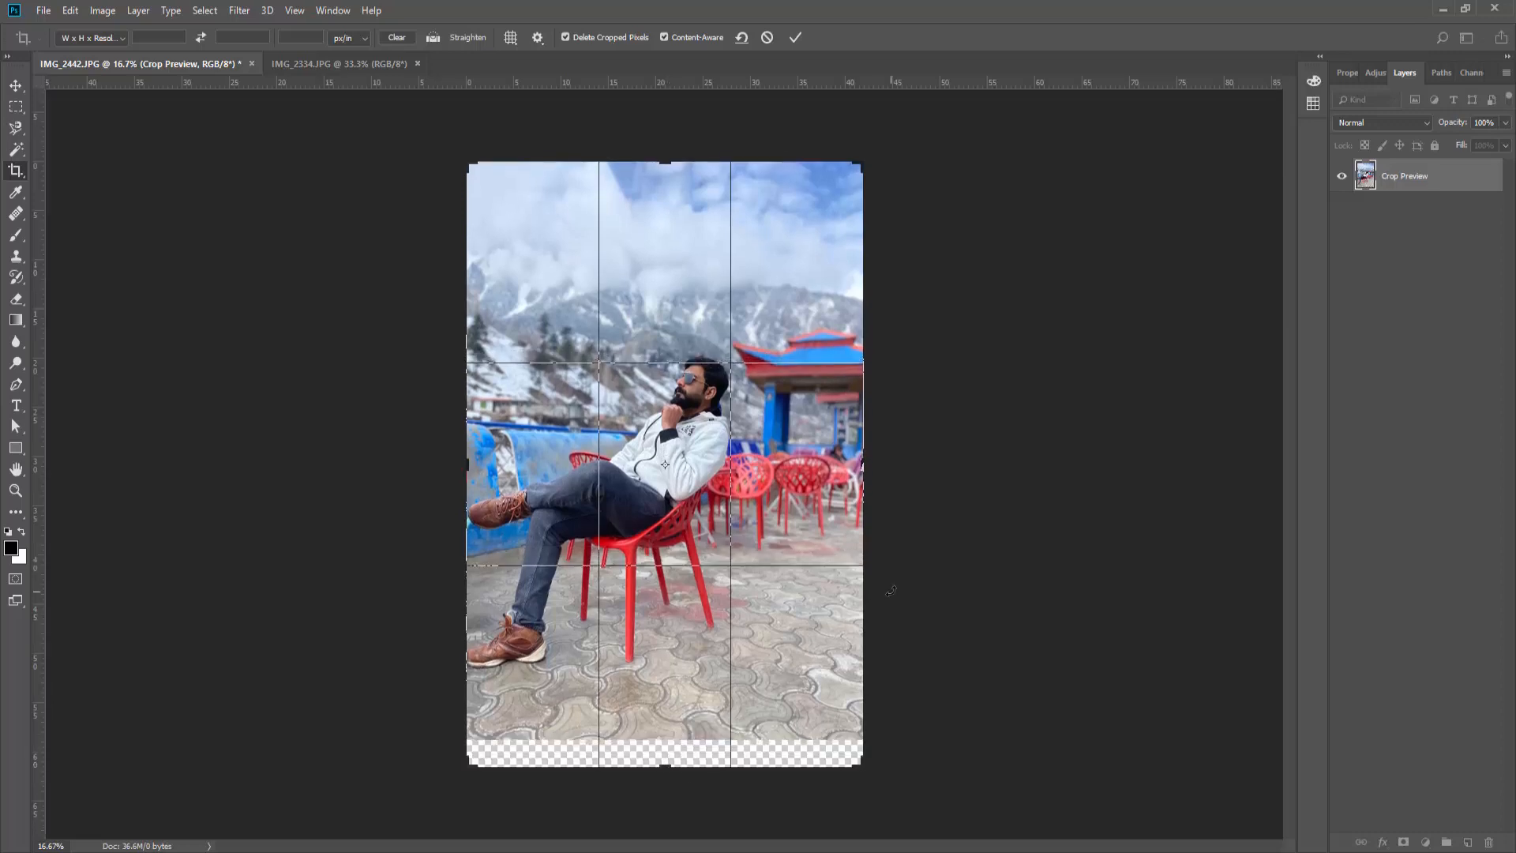
pyautogui.press('Return')
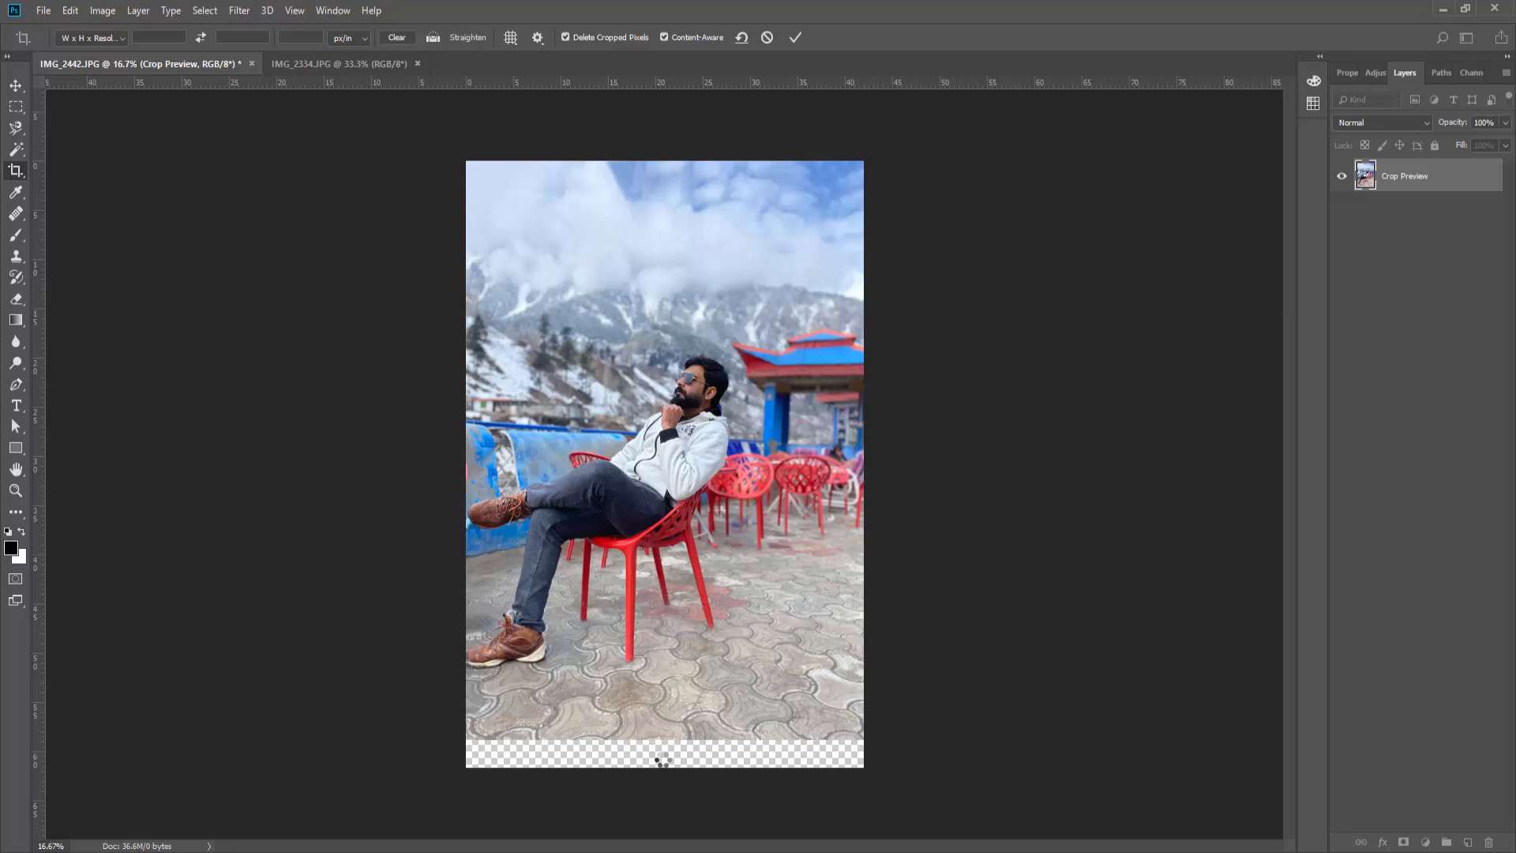